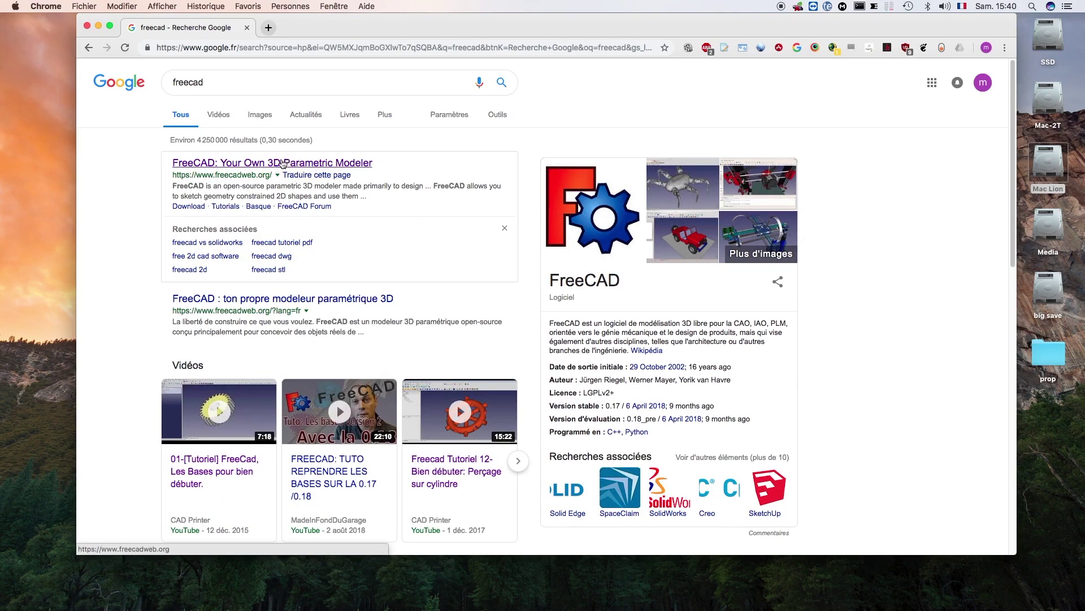
Step: Open the official FreeCAD website from the search results and download the 64-bit Mac build of version 0.17
click(285, 165)
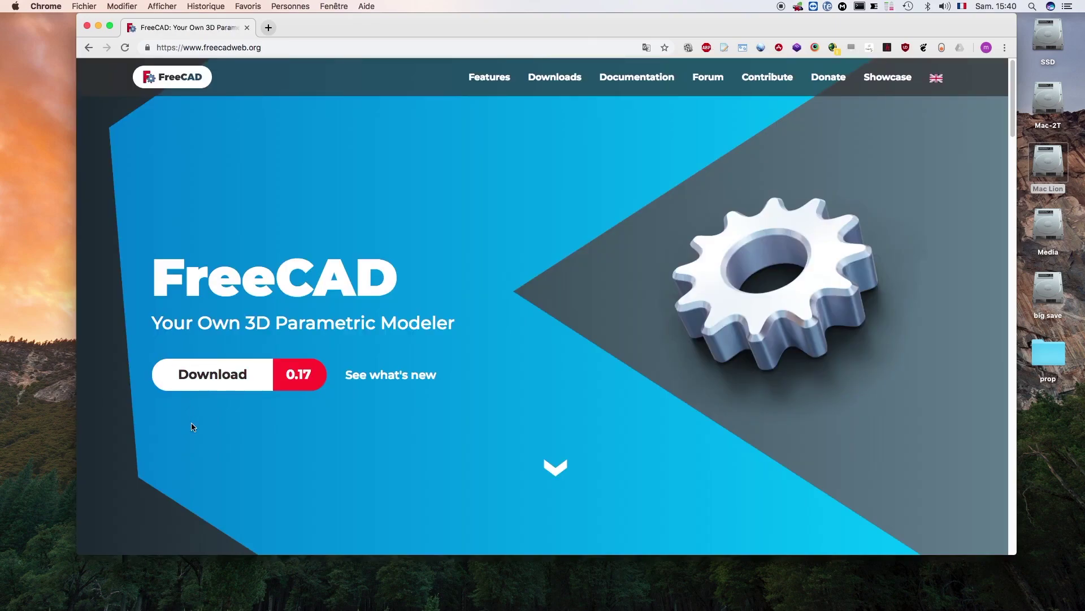
click(229, 375)
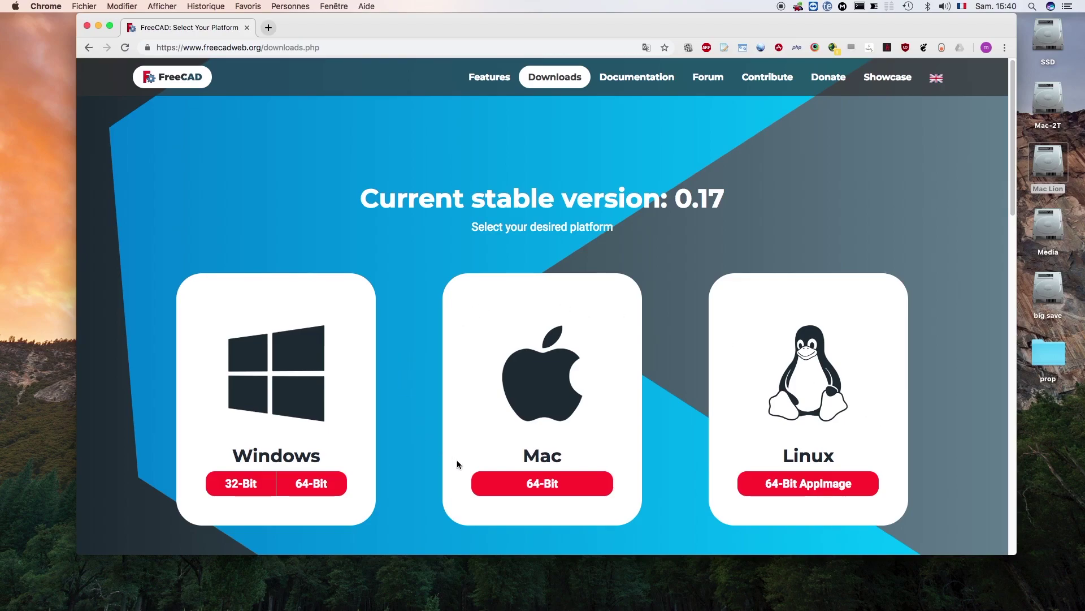
click(556, 488)
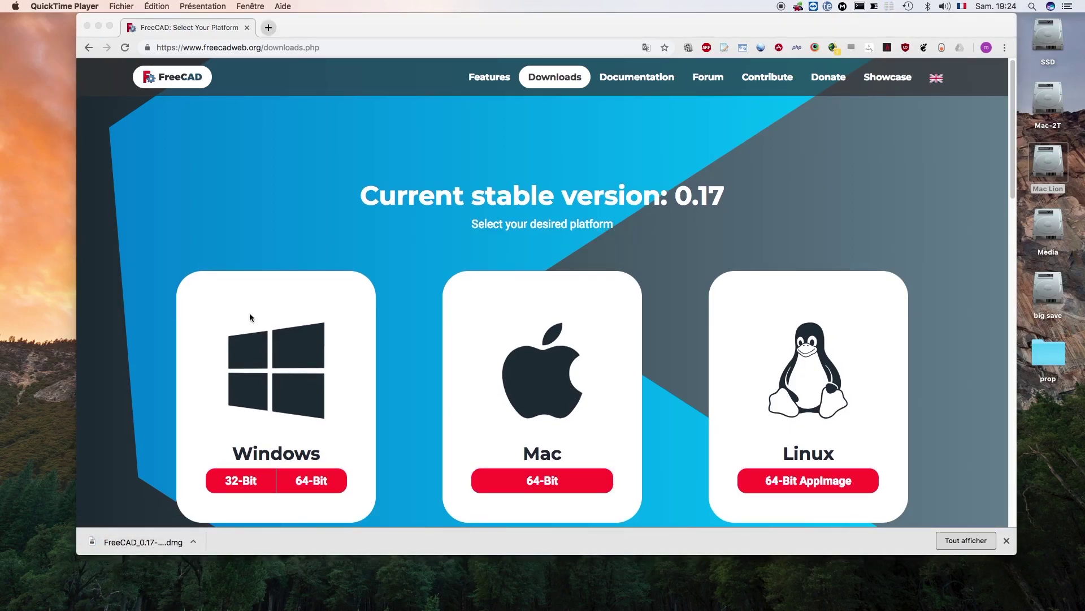
Step: Open the FreeCAD 0.17 disk image from the Téléchargements folder and copy FreeCAD into Applications
click(1040, 598)
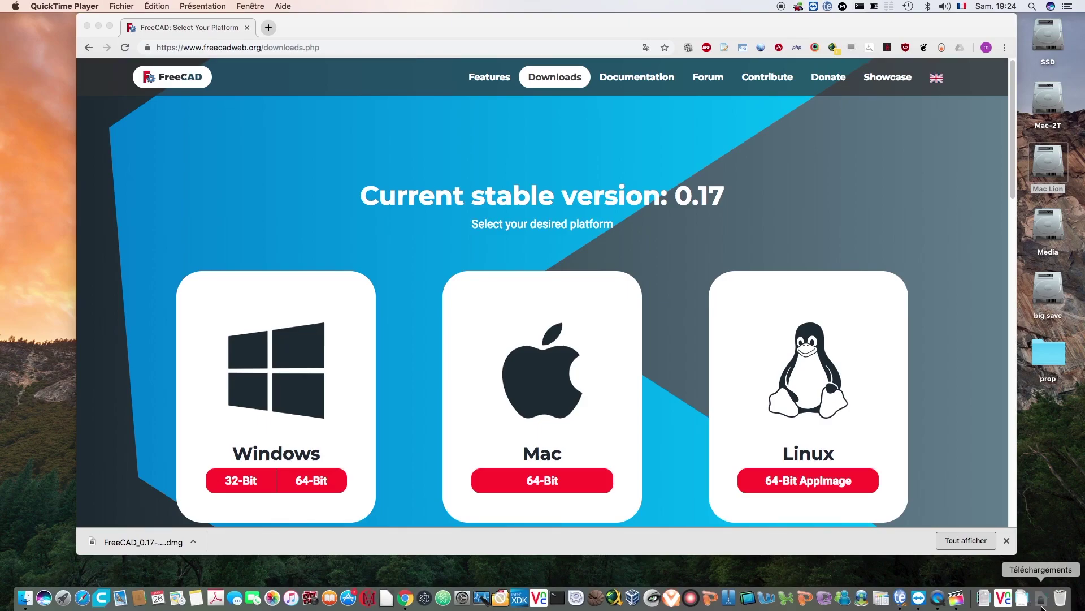
click(1045, 488)
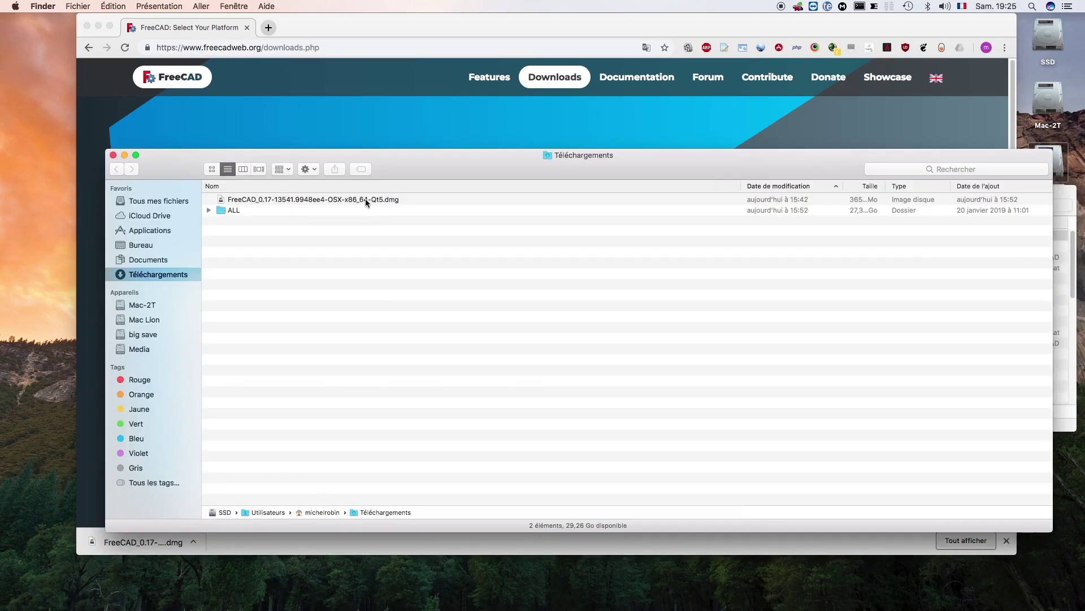
double_click(366, 199)
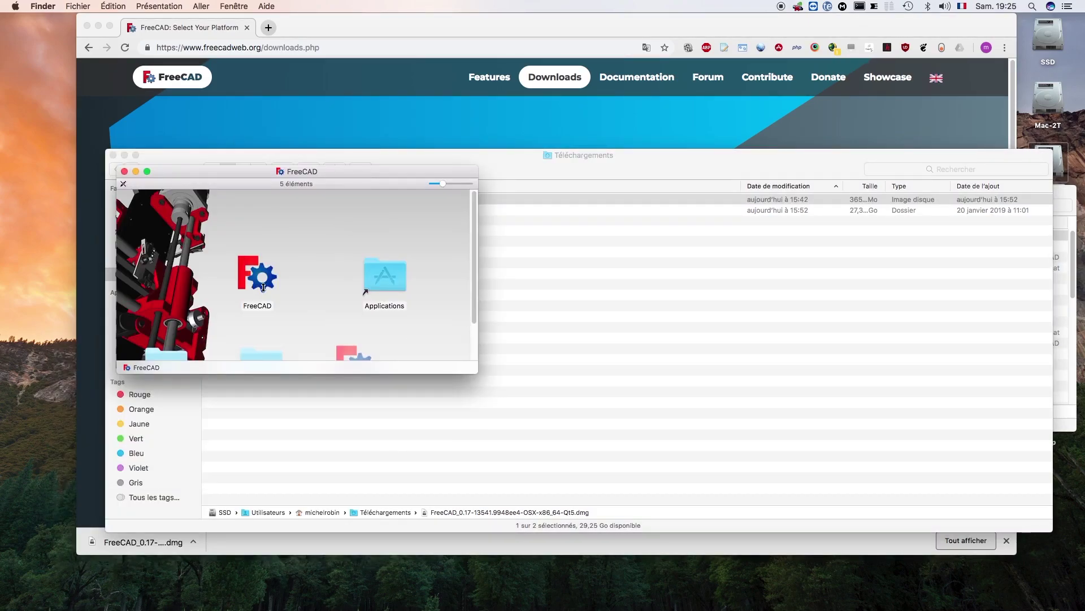
drag(245, 277, 373, 279)
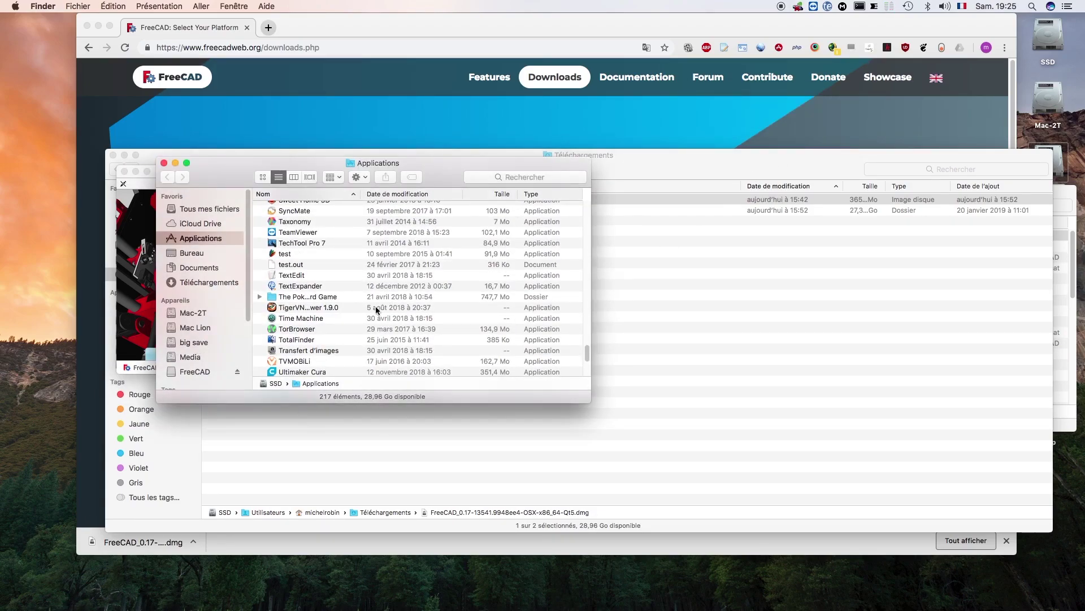
Step: Search Launchpad for "fre", try to launch FreeCAD, and dismiss the unidentified developer alert
mouse_move(138, 608)
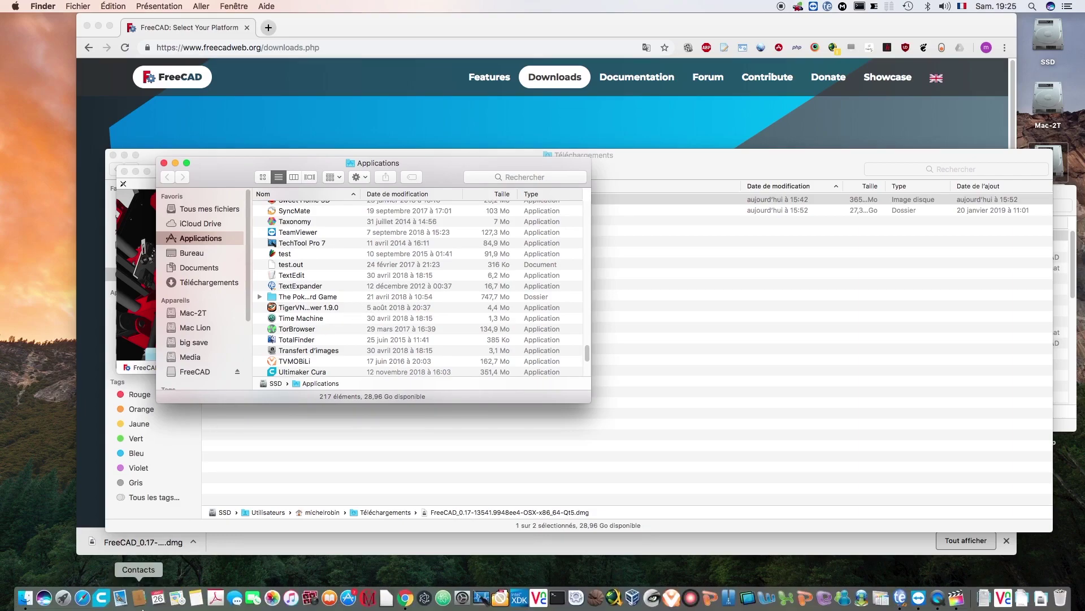
click(63, 603)
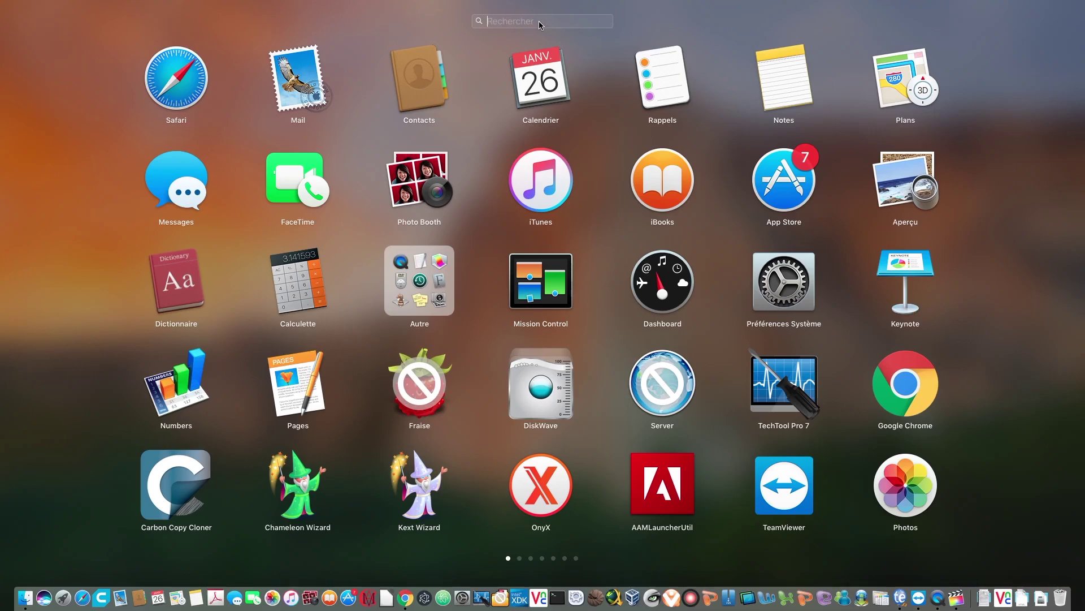
text(fre)
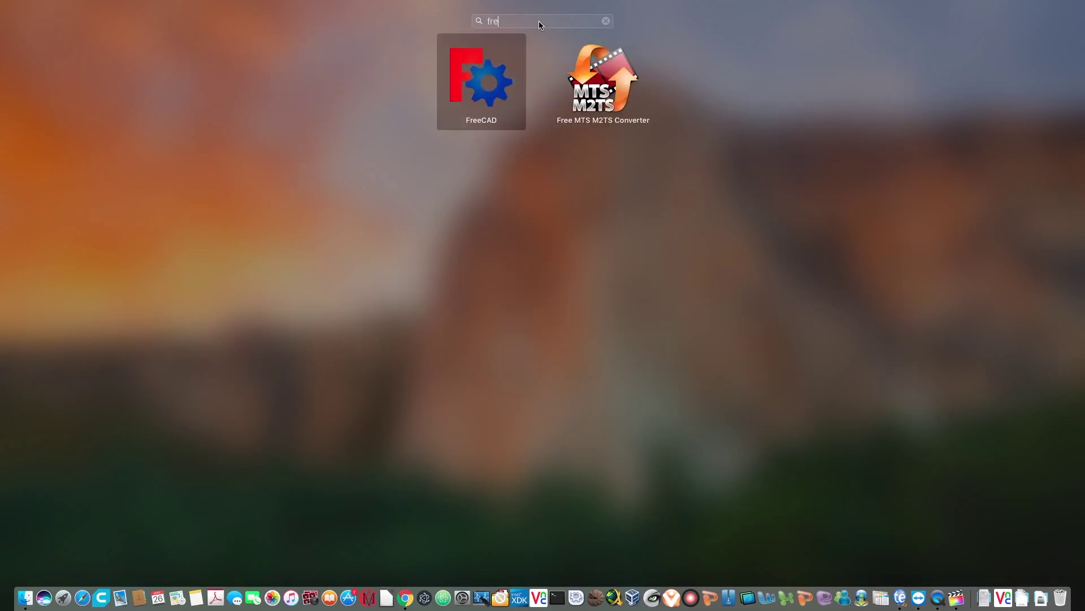
click(484, 92)
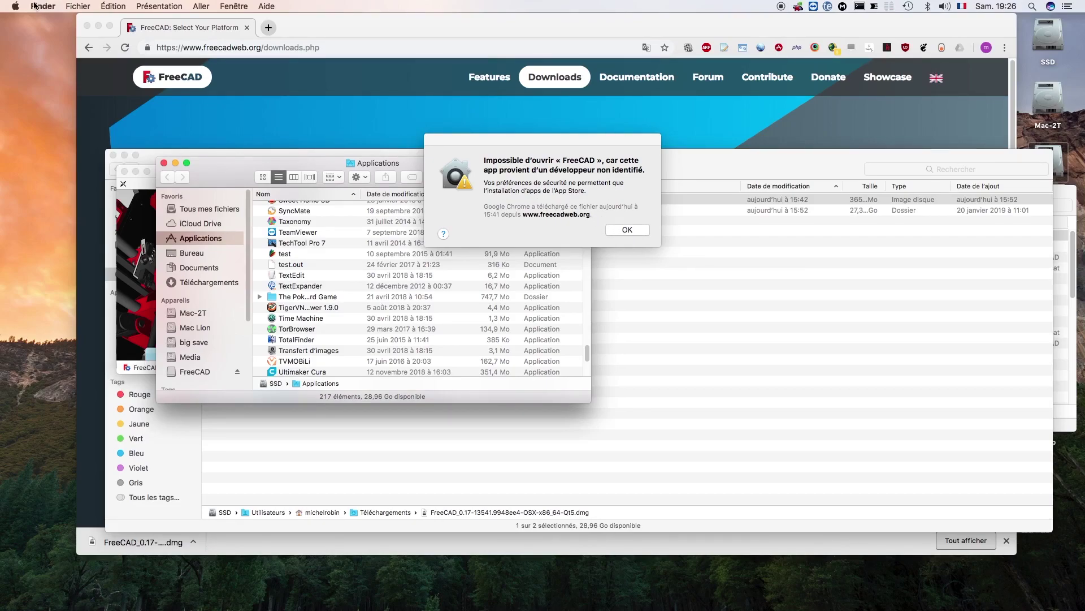
click(627, 230)
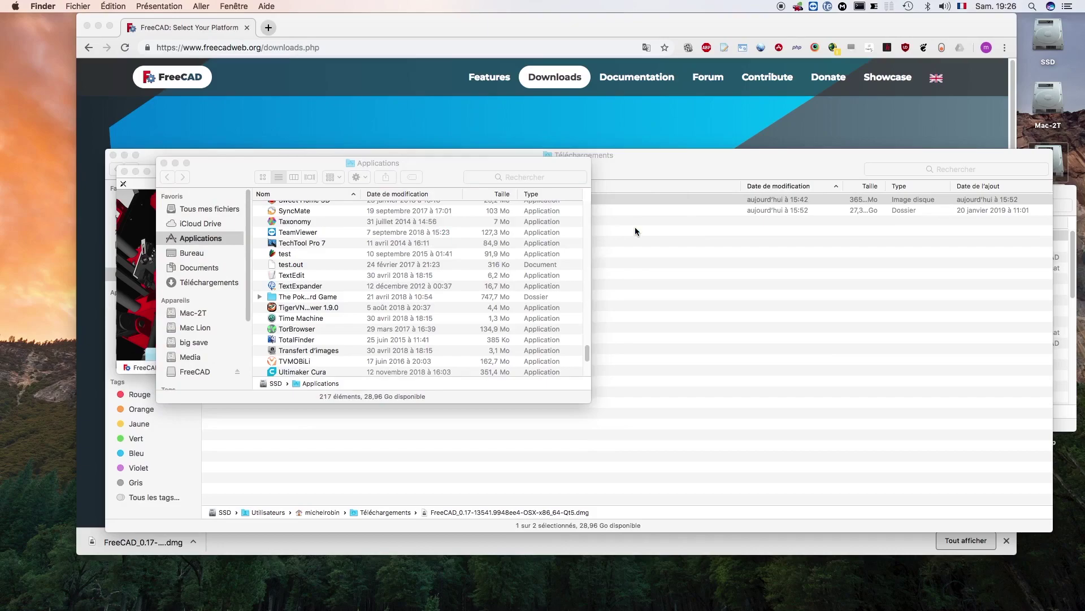
Step: Authorize the blocked FreeCAD app in the Mac's Sécurité et confidentialité preferences and confirm opening it
click(16, 6)
click(23, 36)
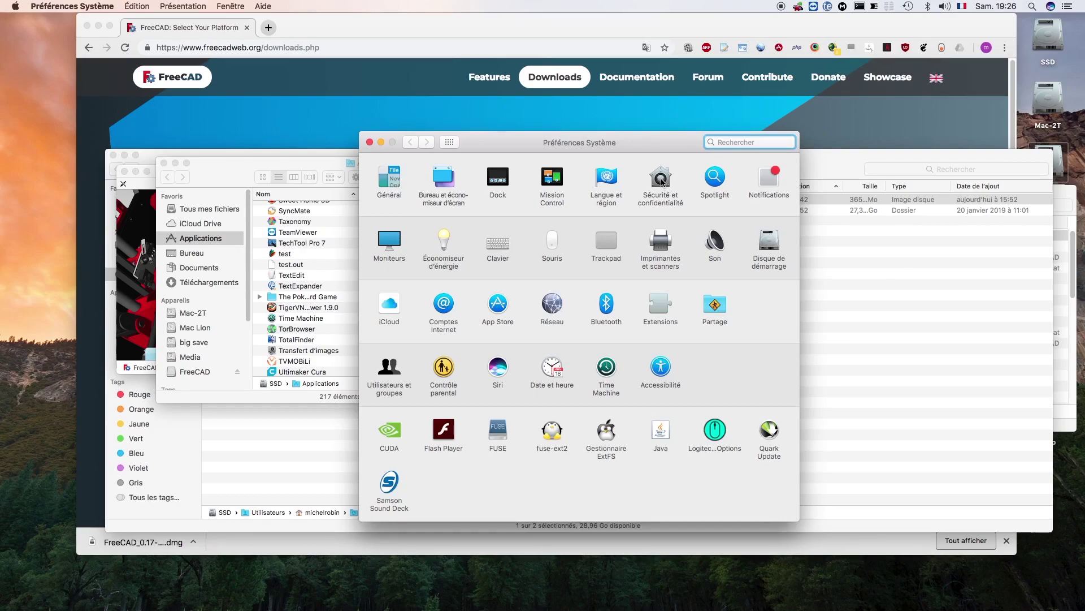
click(662, 181)
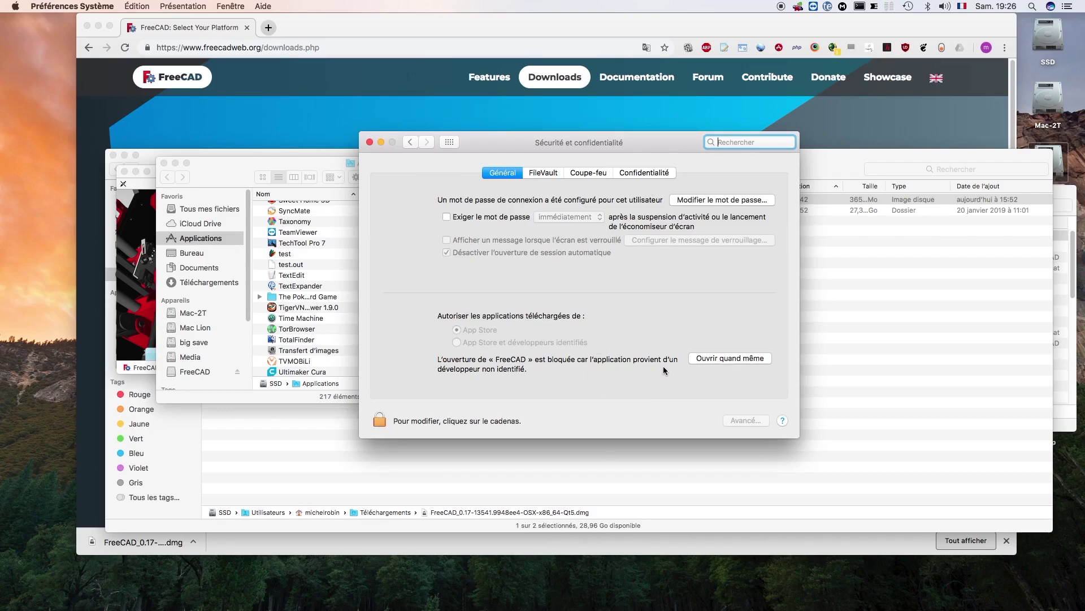
click(732, 360)
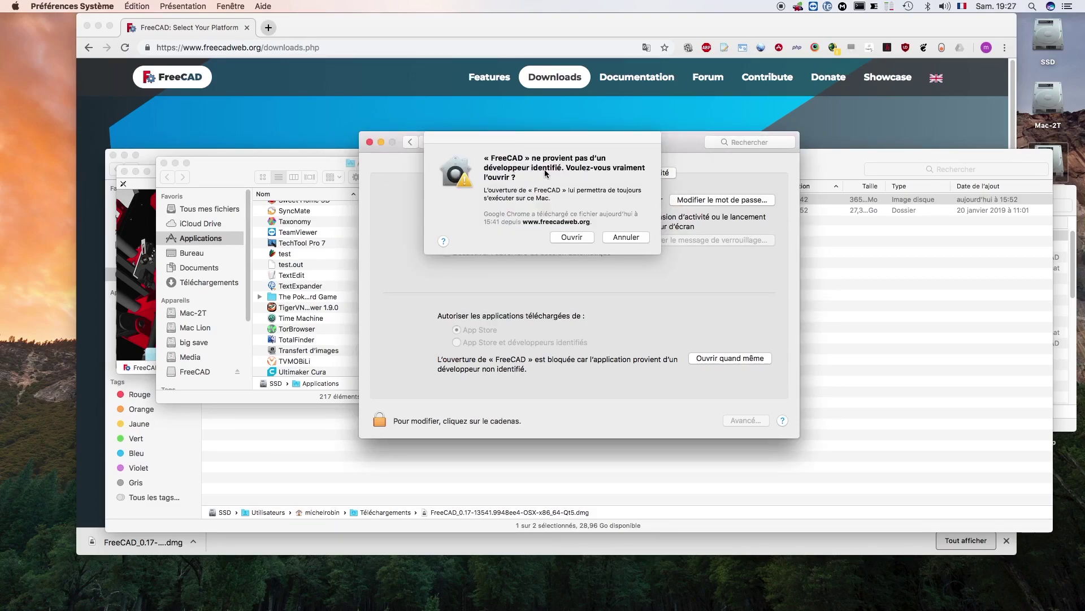
click(578, 237)
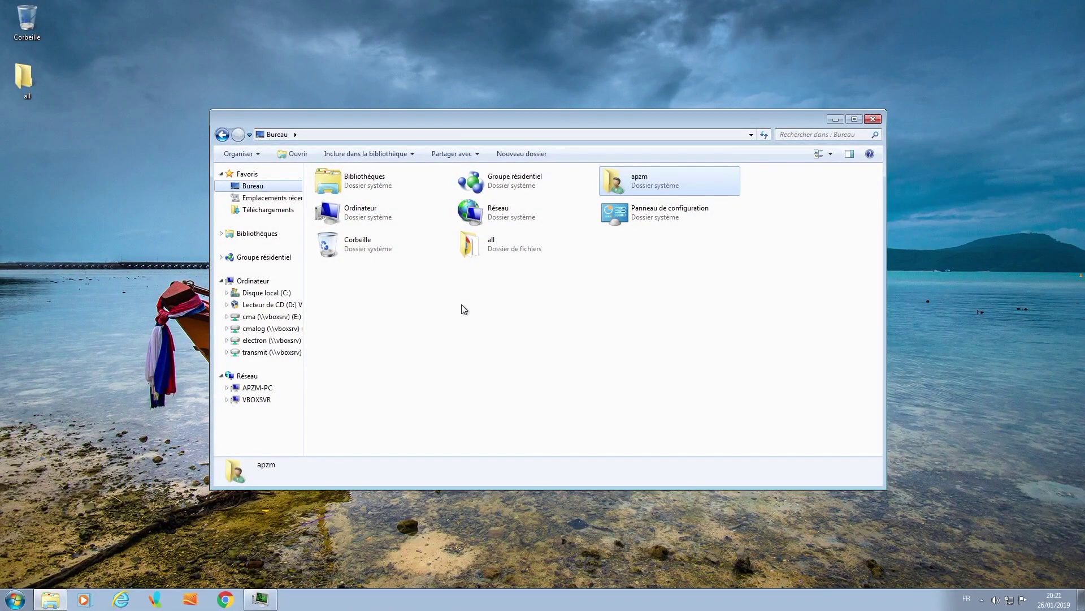
Step: On the Windows machine, run the FreeCAD 0.17 installer from Téléchargements and allow it to make changes
click(255, 211)
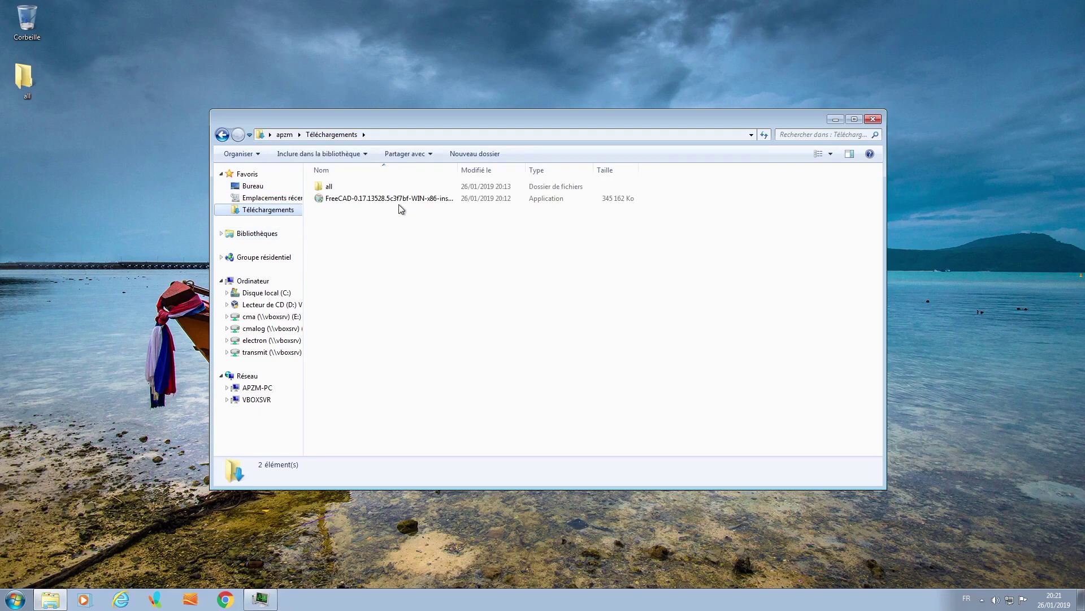
double_click(355, 201)
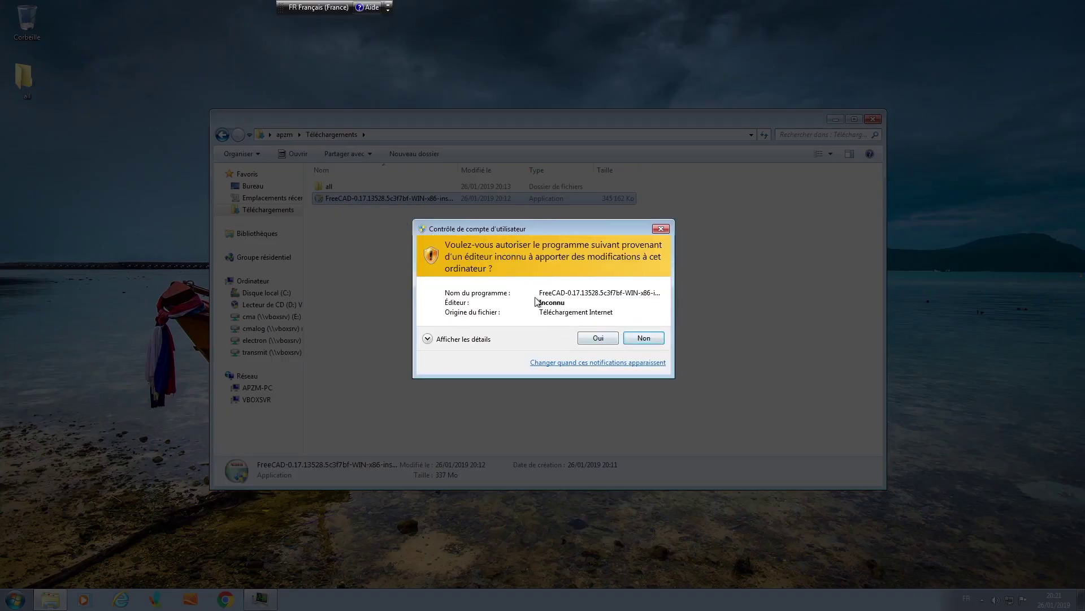
click(598, 338)
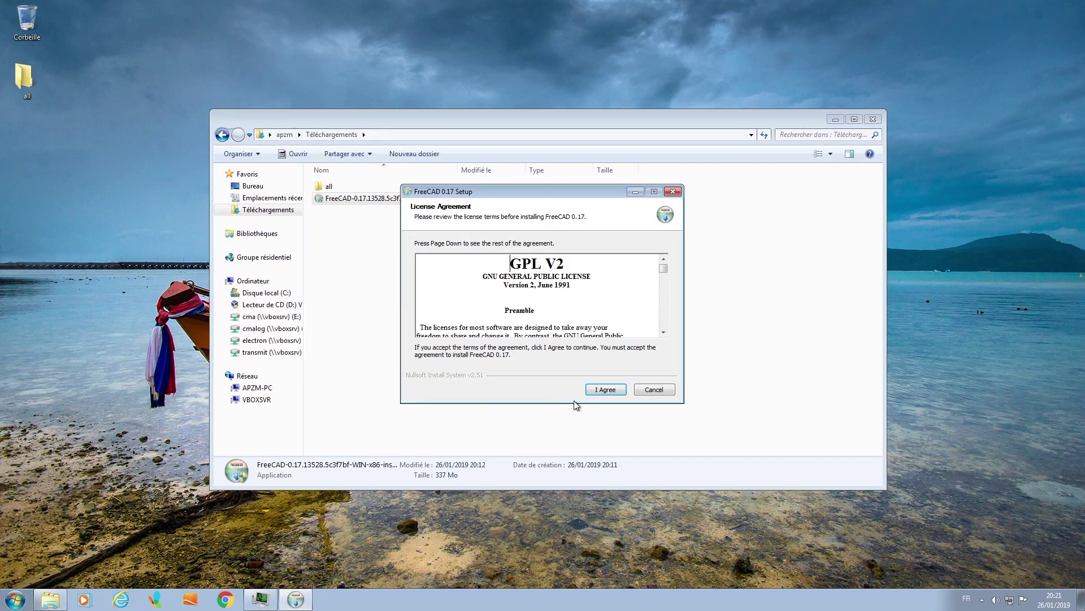
Step: Accept the license, keep the default destination folder, and install FreeCAD 0.17 with Add to PYTHONPATH enabled
click(601, 394)
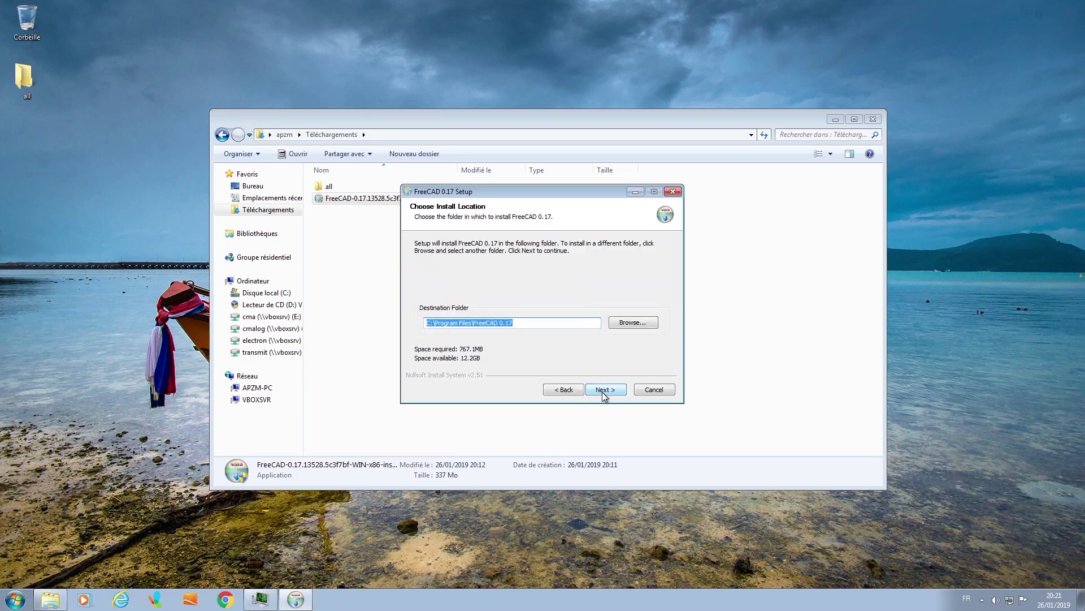
click(606, 389)
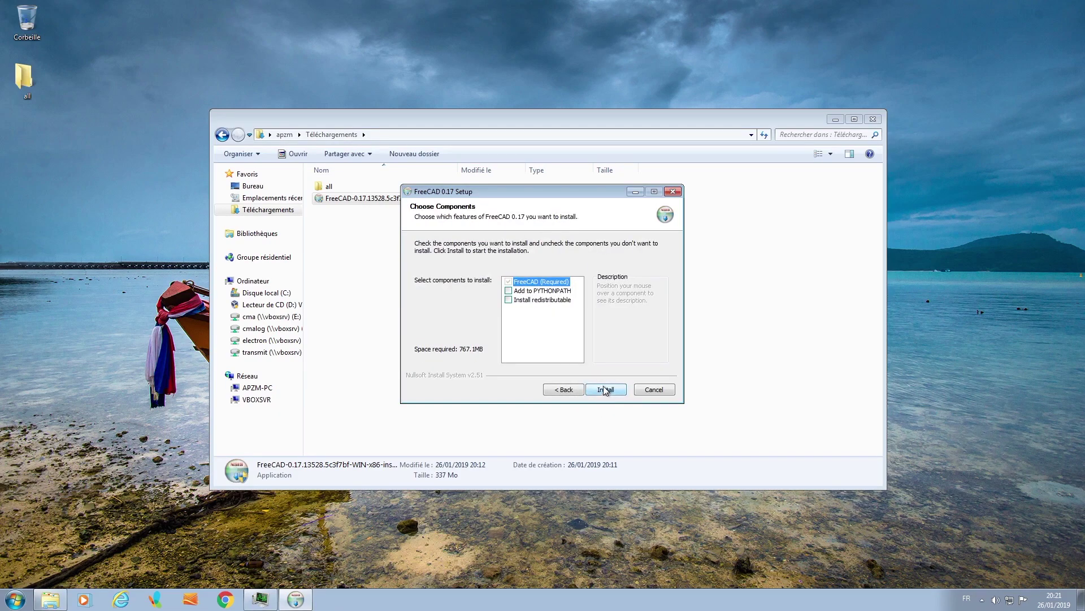
click(508, 291)
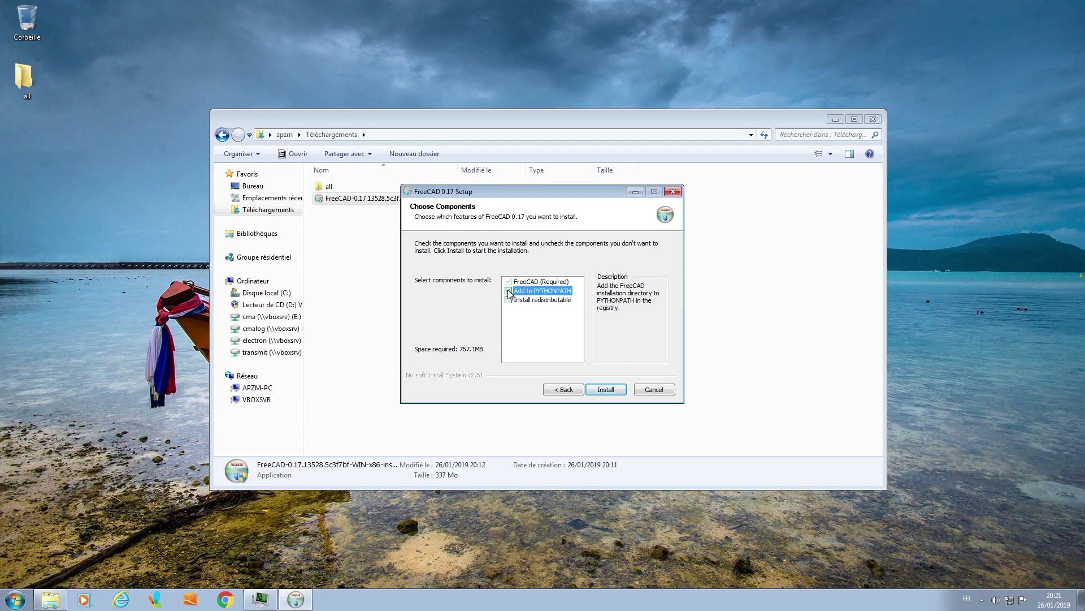
click(609, 390)
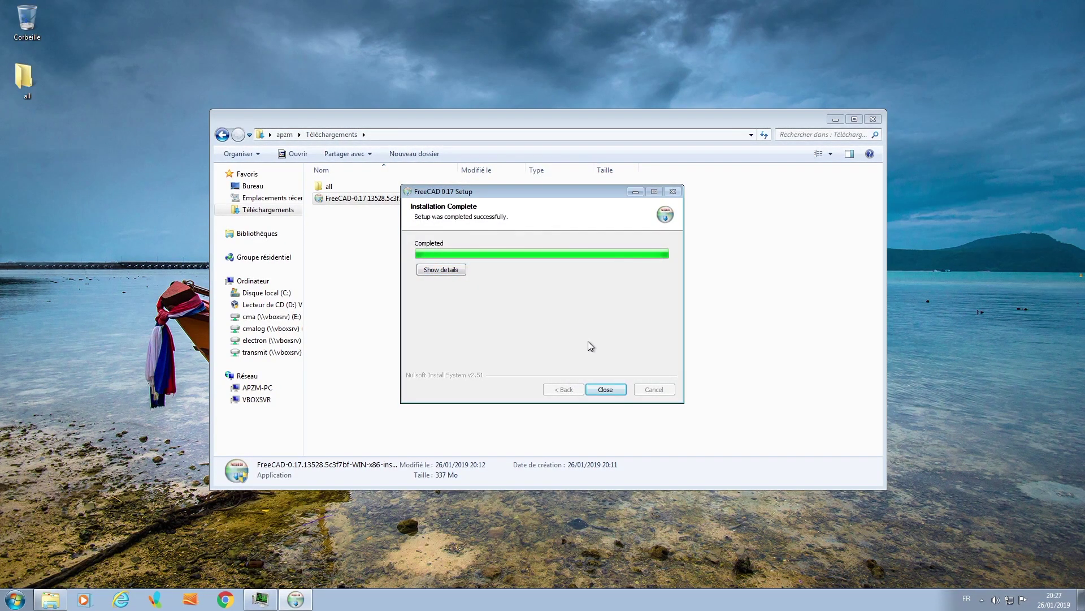
Step: Close the completed FreeCAD setup wizard and launch FreeCAD on Windows
click(606, 389)
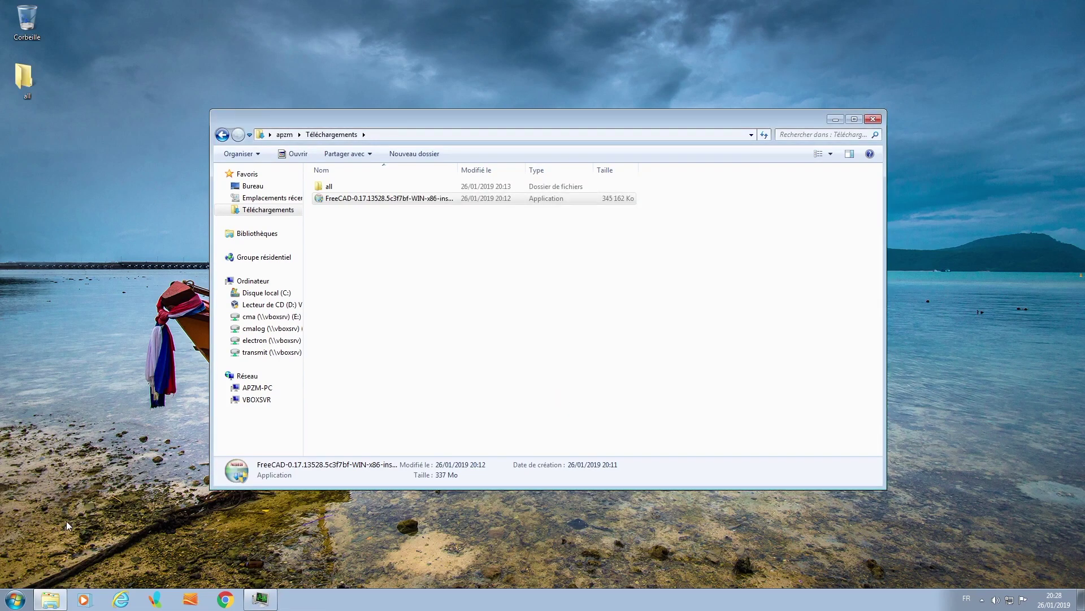
click(12, 603)
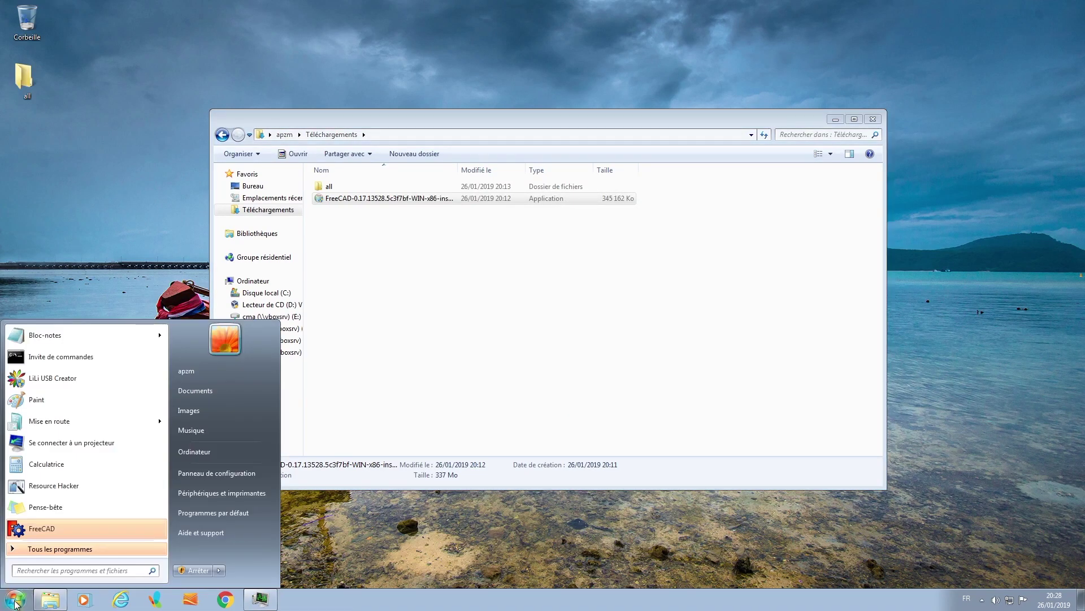
click(40, 528)
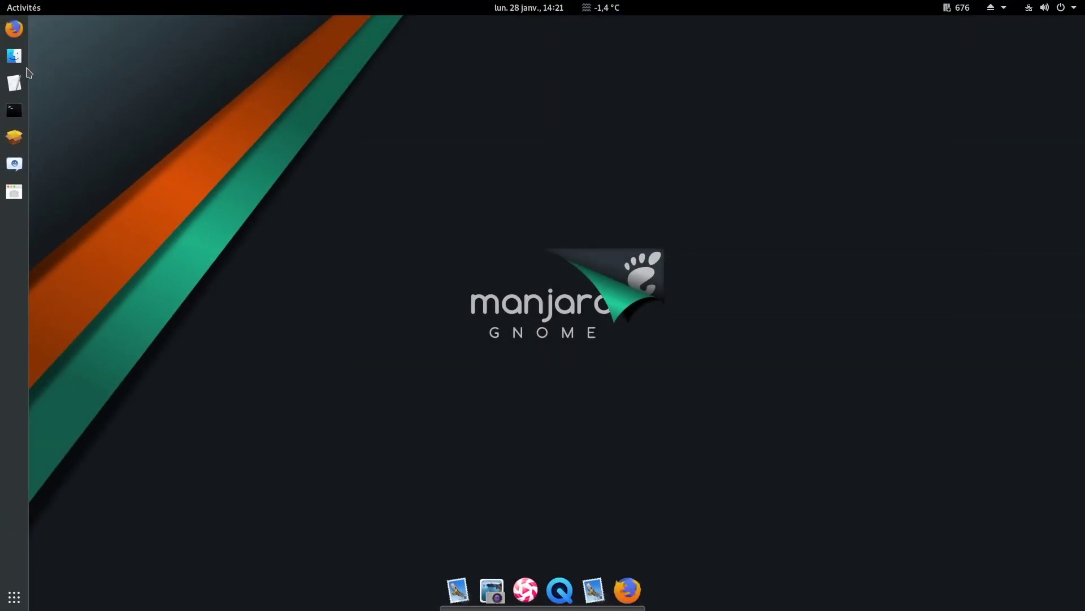
Step: On the Manjaro machine, open the Téléchargements folder and start moving the FreeCAD 0.17 AppImage to another location
click(15, 57)
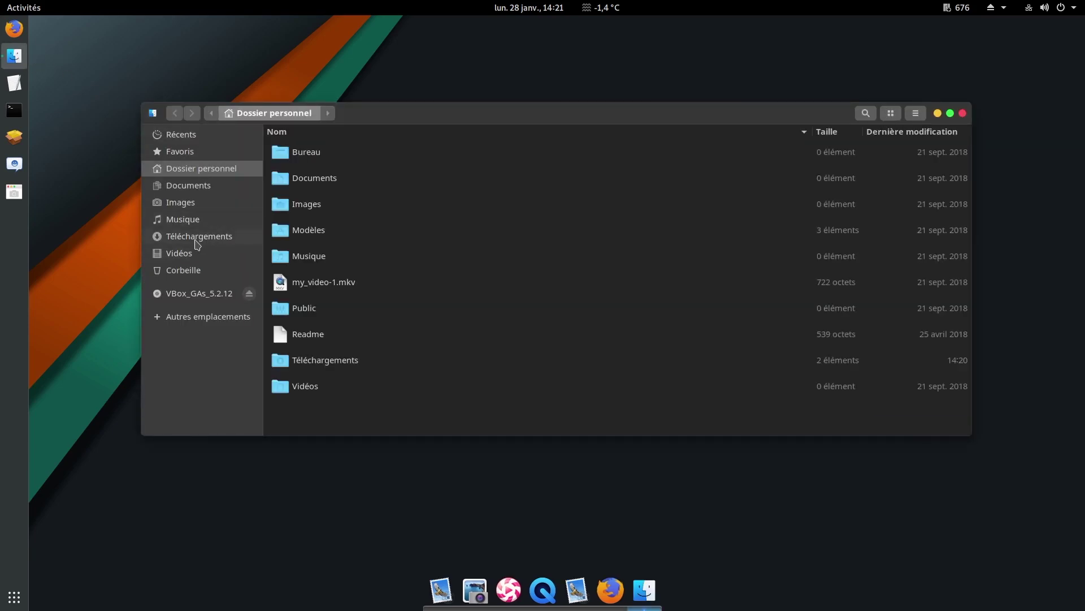
click(198, 240)
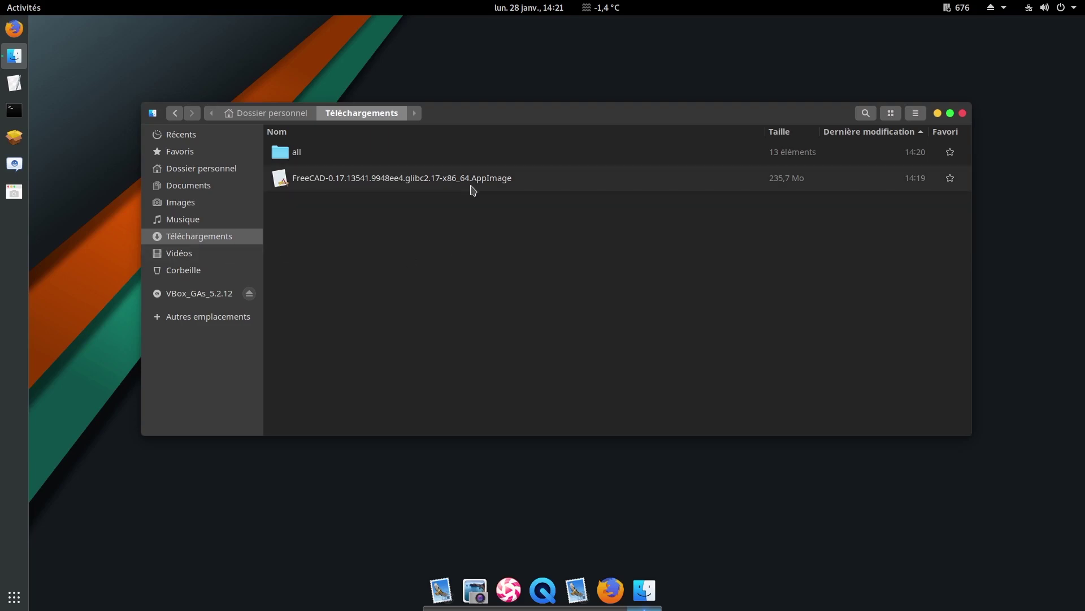
right_click(365, 183)
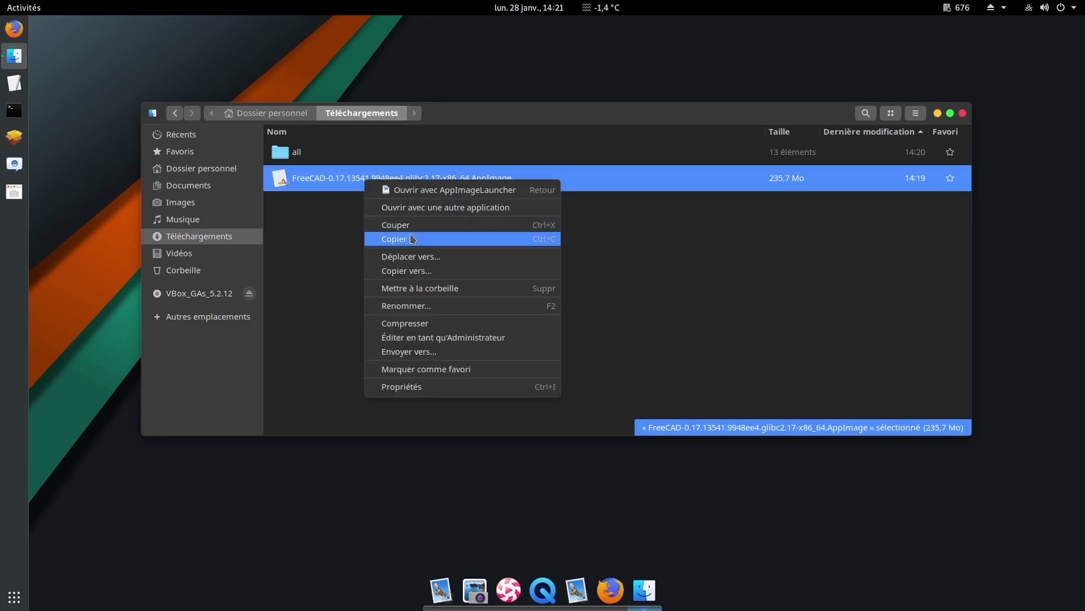
click(413, 258)
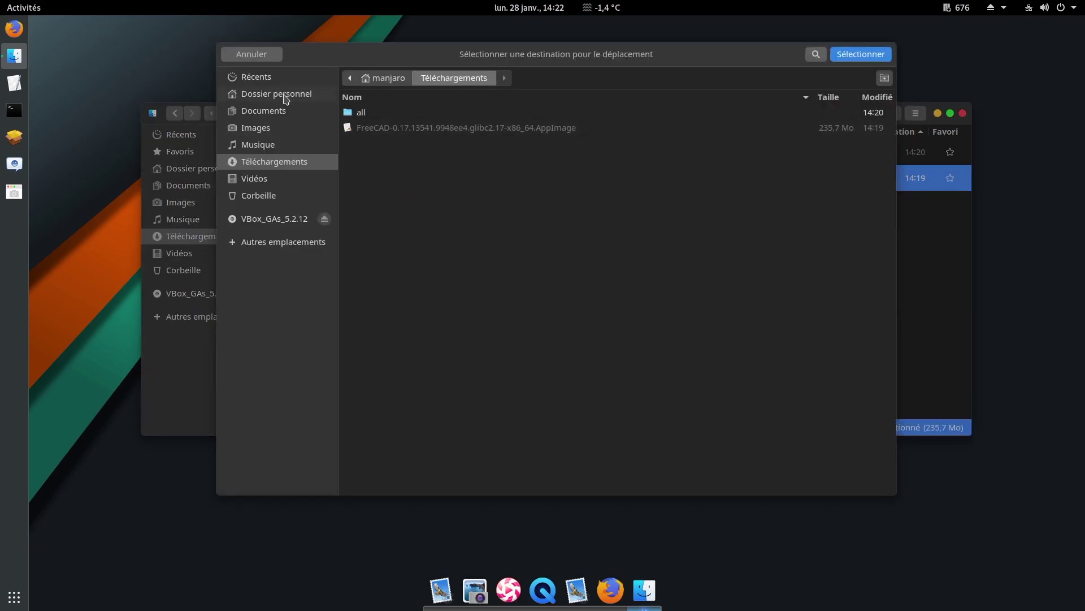
Step: Create a folder named "applications" in the home folder within the move destination dialog
click(275, 96)
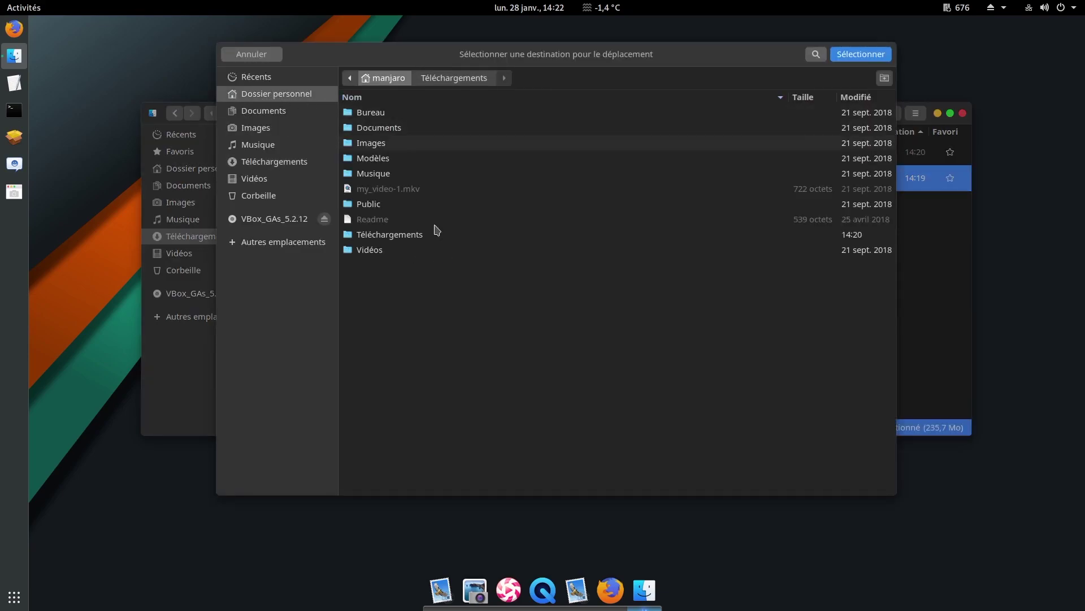
click(880, 84)
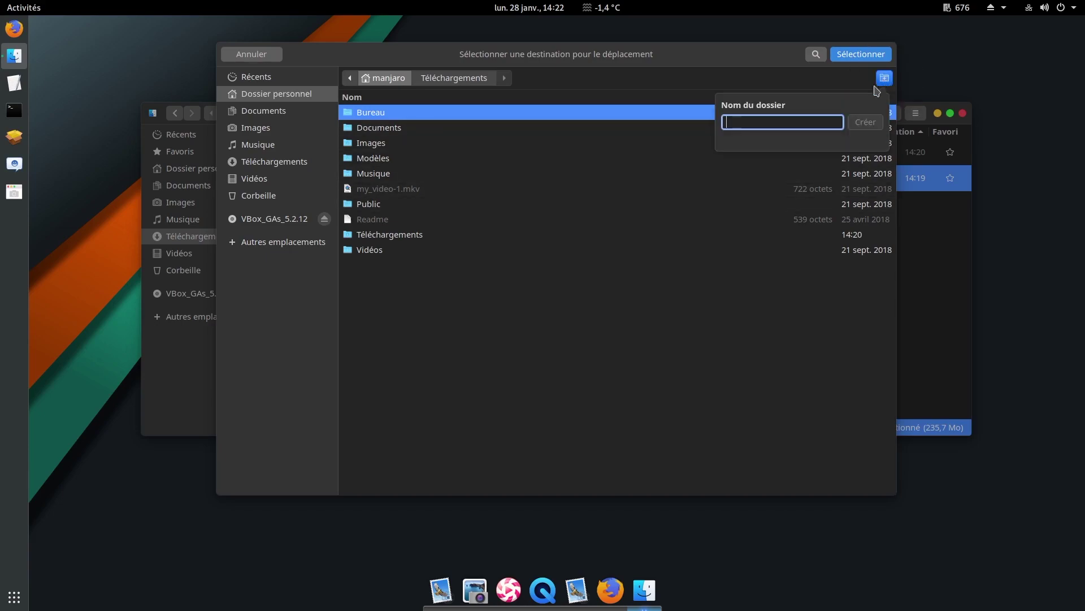
text(appli)
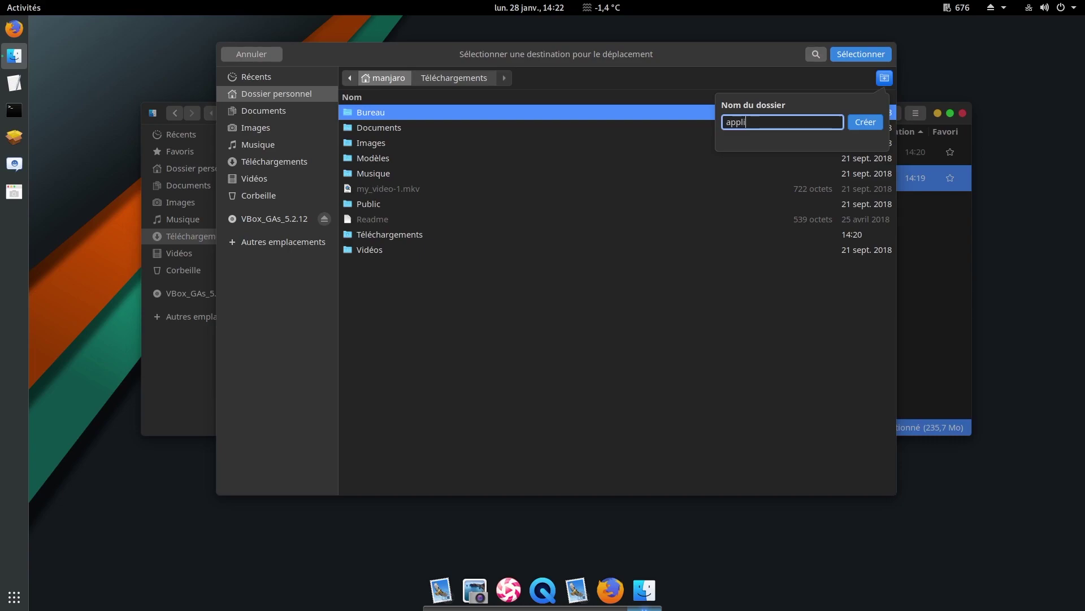
text(cations)
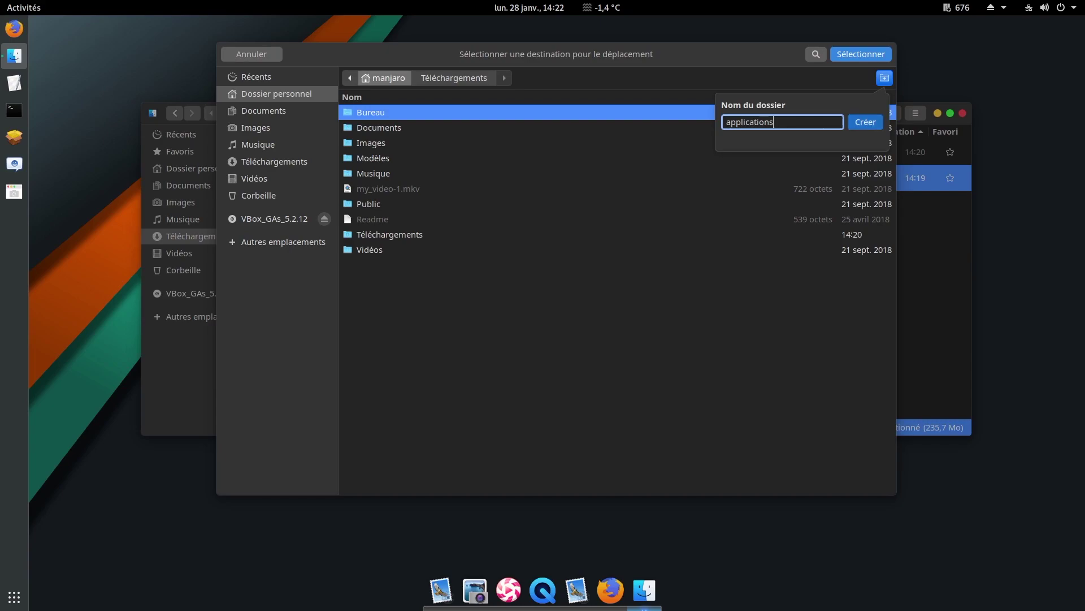
key(Return)
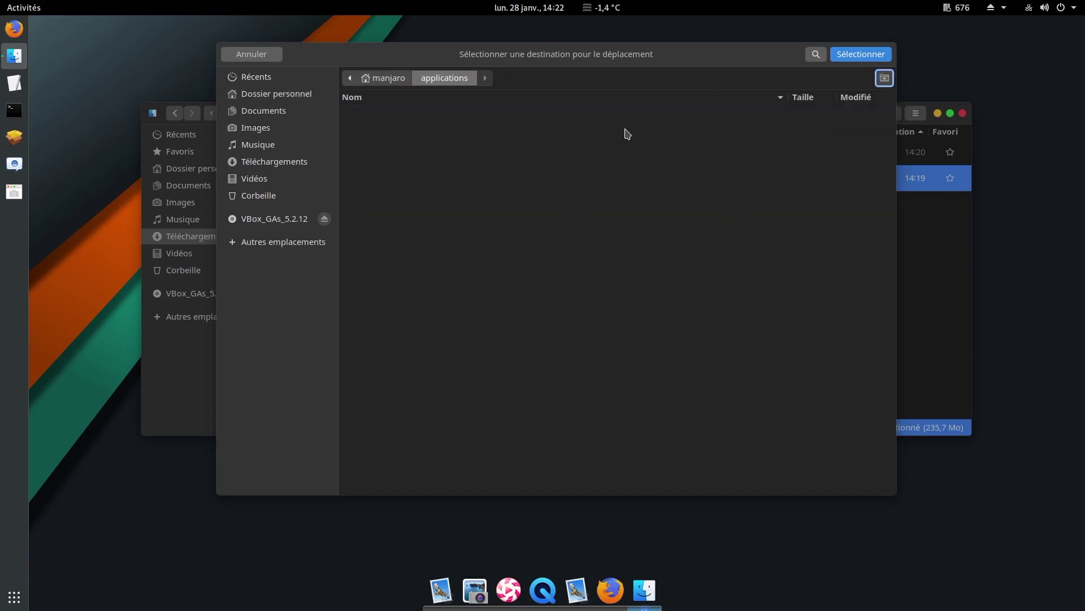
Step: Move the FreeCAD 0.17 AppImage into the new applications folder, and integrate and launch it from there
click(860, 54)
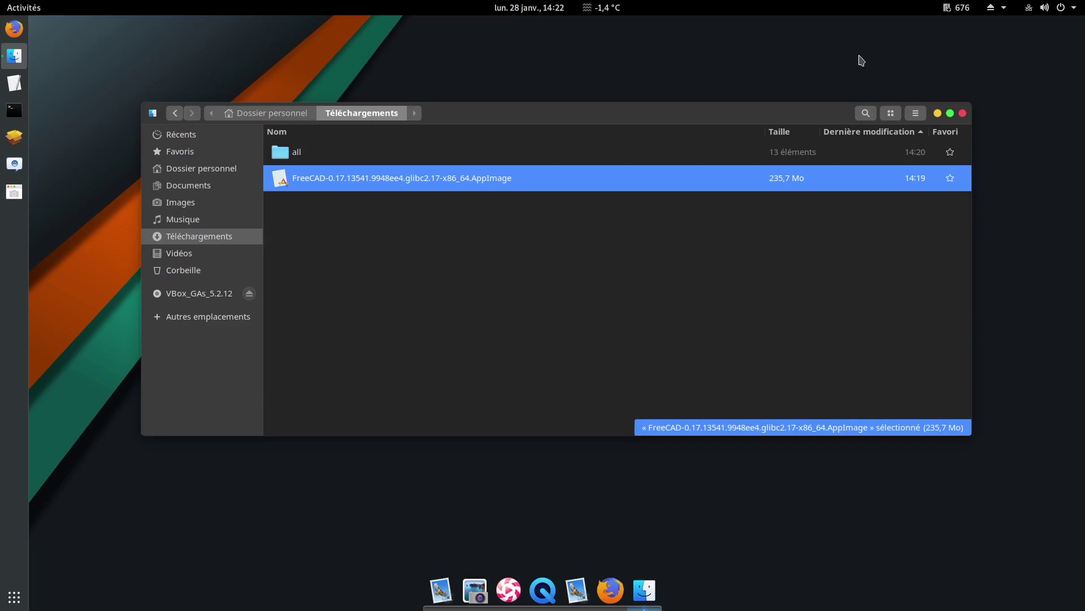
click(170, 170)
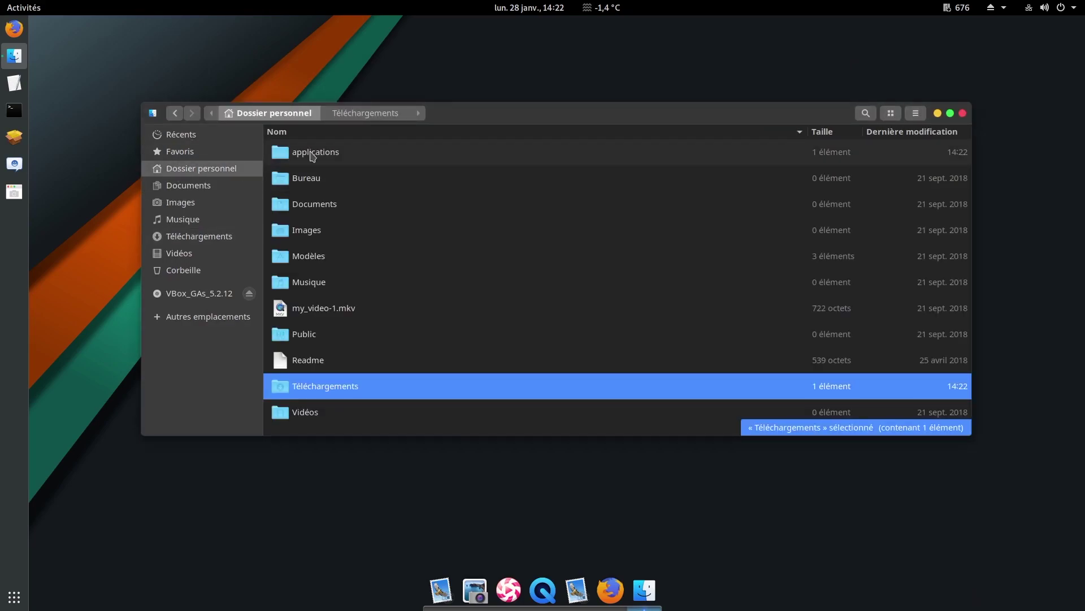
double_click(313, 155)
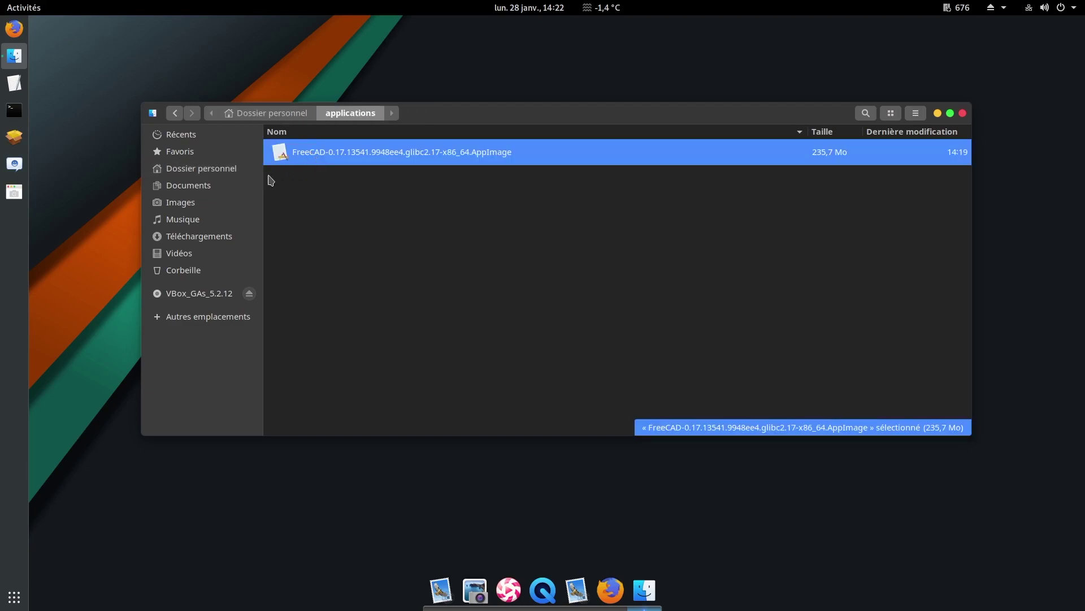
double_click(282, 149)
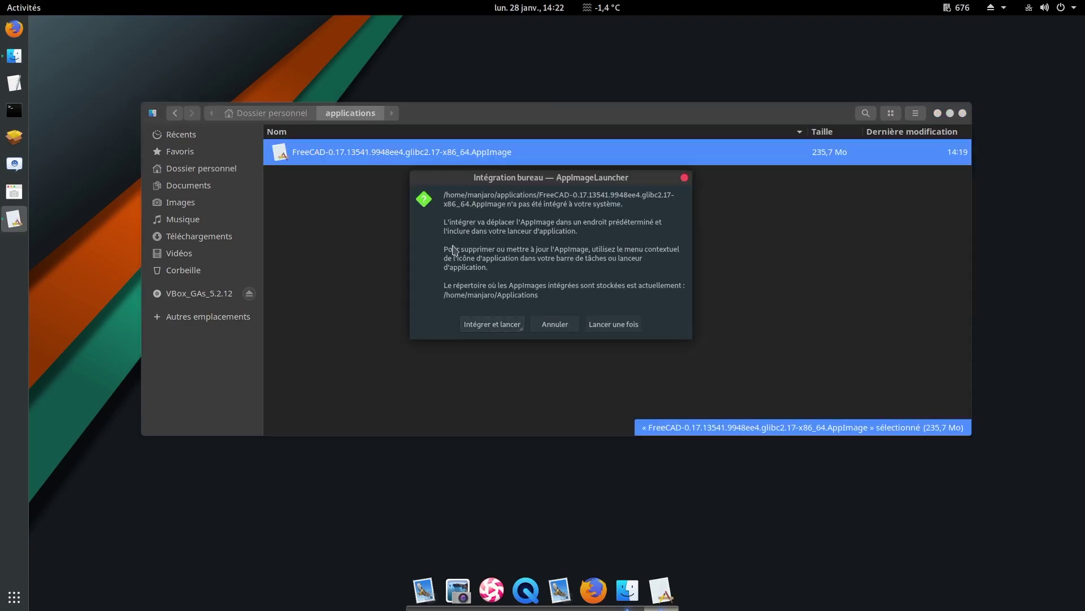
click(490, 325)
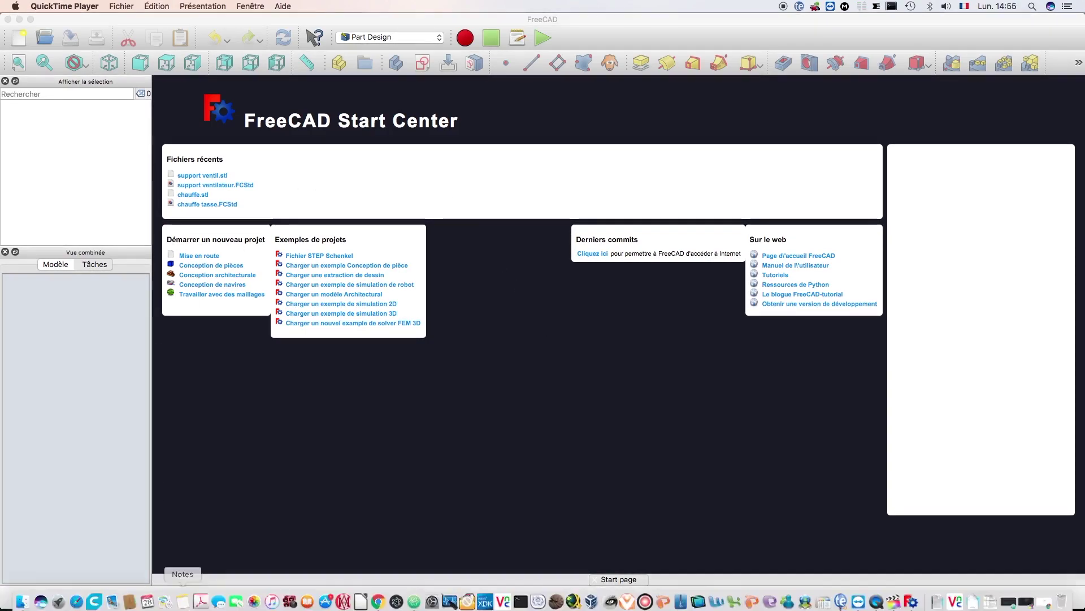
Step: In Chrome, search Google Images for "ventilateur 40mm" and open the 3dmodularsystems.com result showing the fan's dimension drawing
click(377, 599)
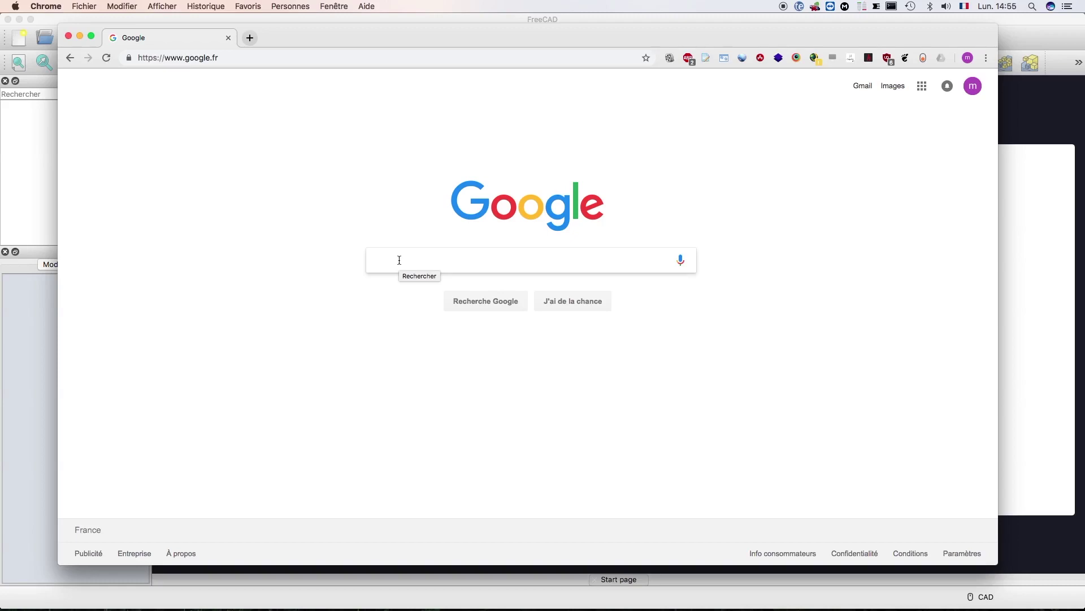
text(venti)
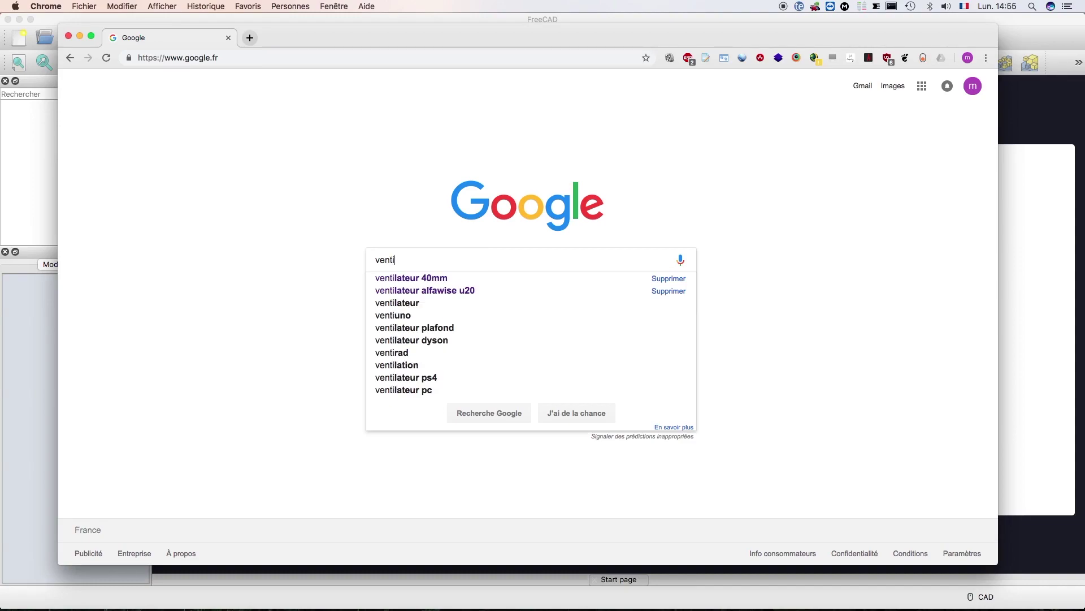
key(Down)
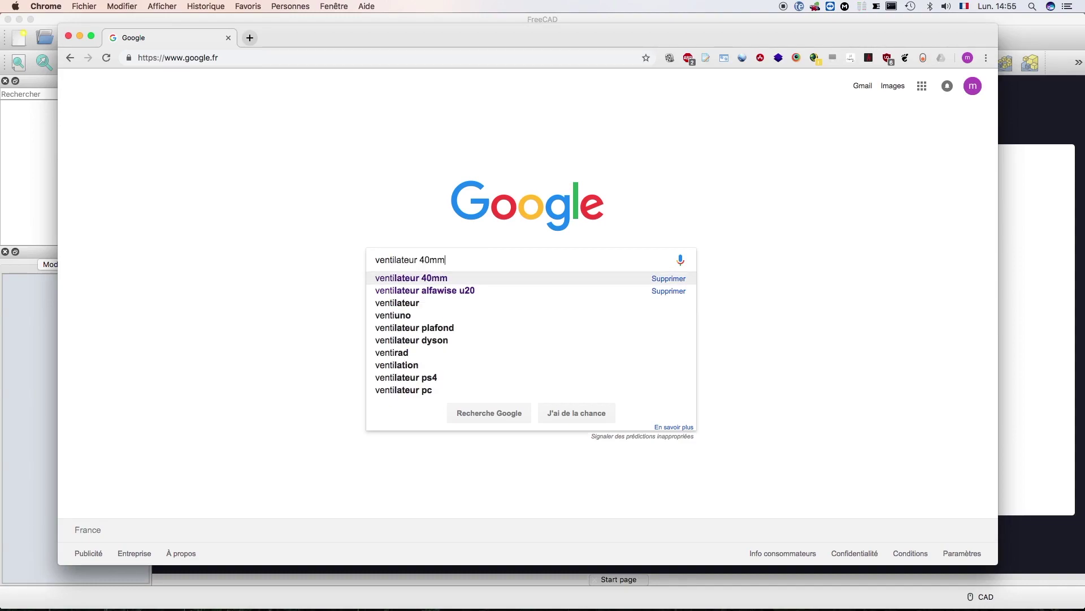
key(Return)
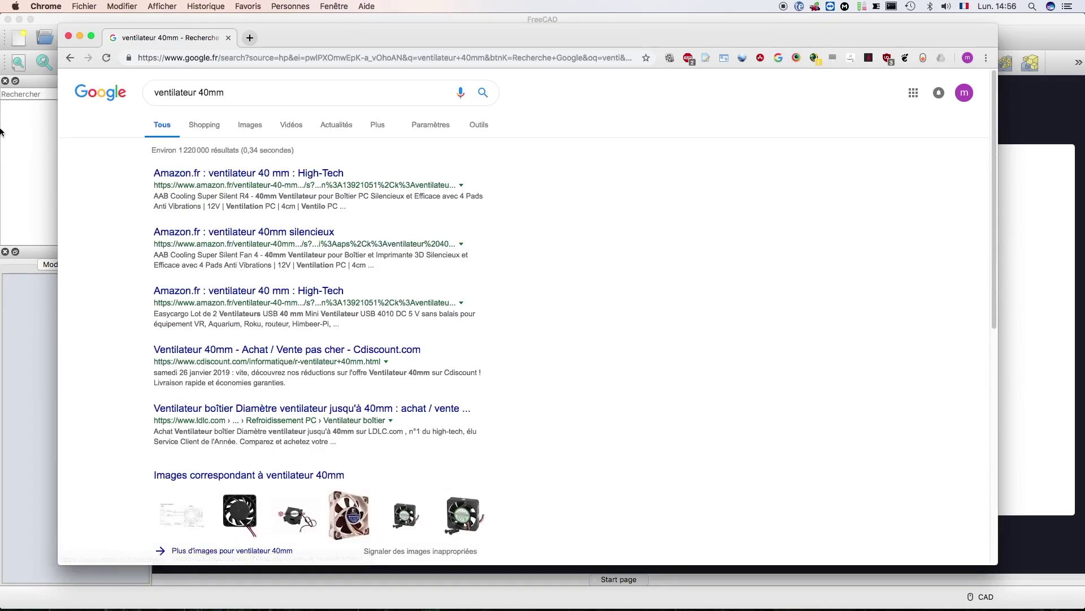
click(253, 128)
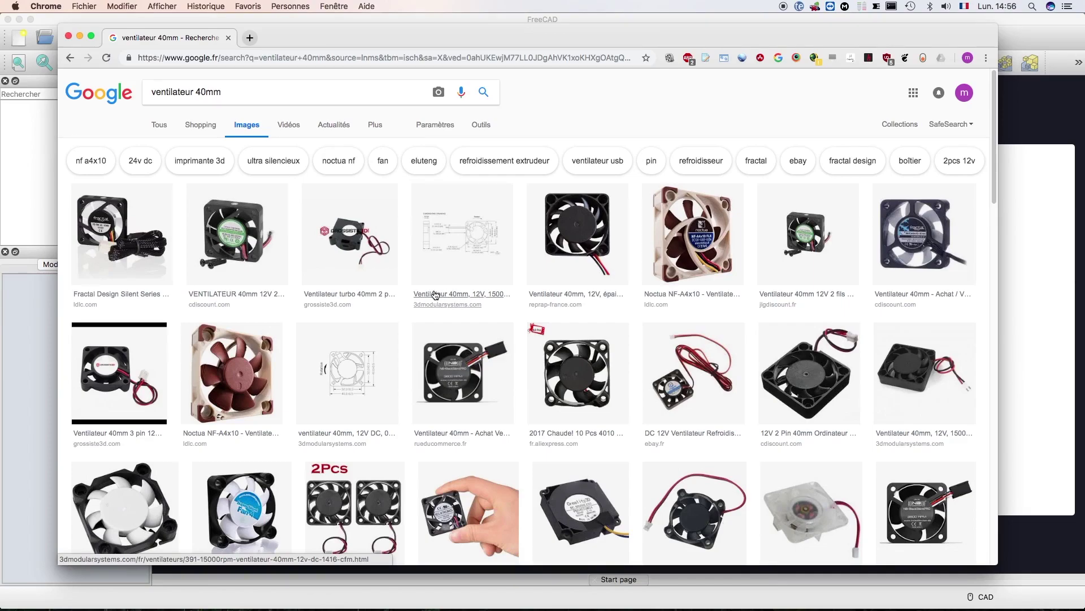
click(481, 236)
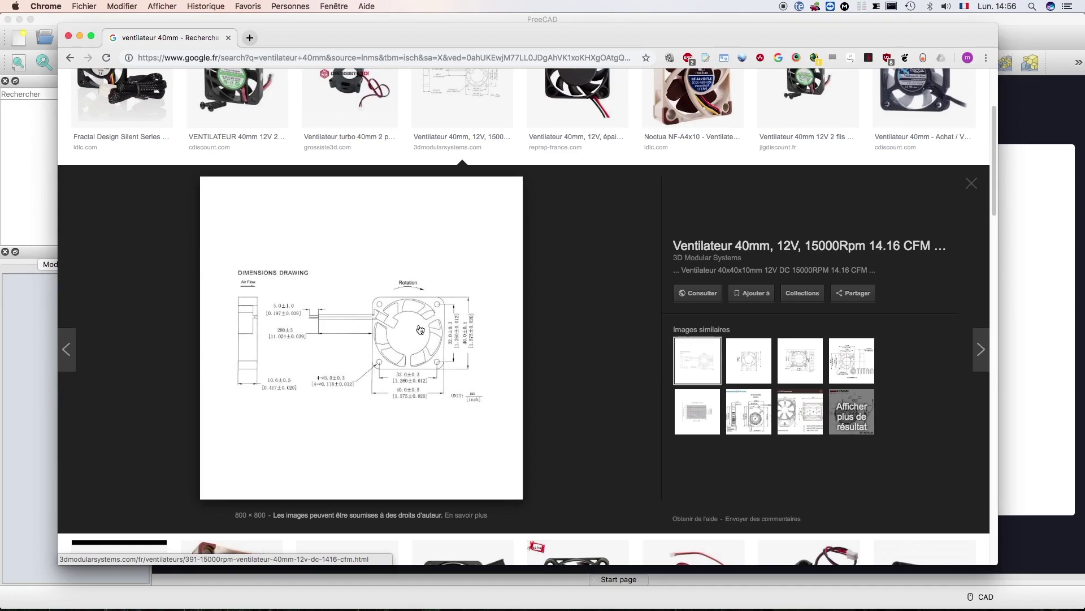
Step: Save the fan dimension drawing as a JPEG image in the Bureau folder and open the downloaded file
right_click(393, 337)
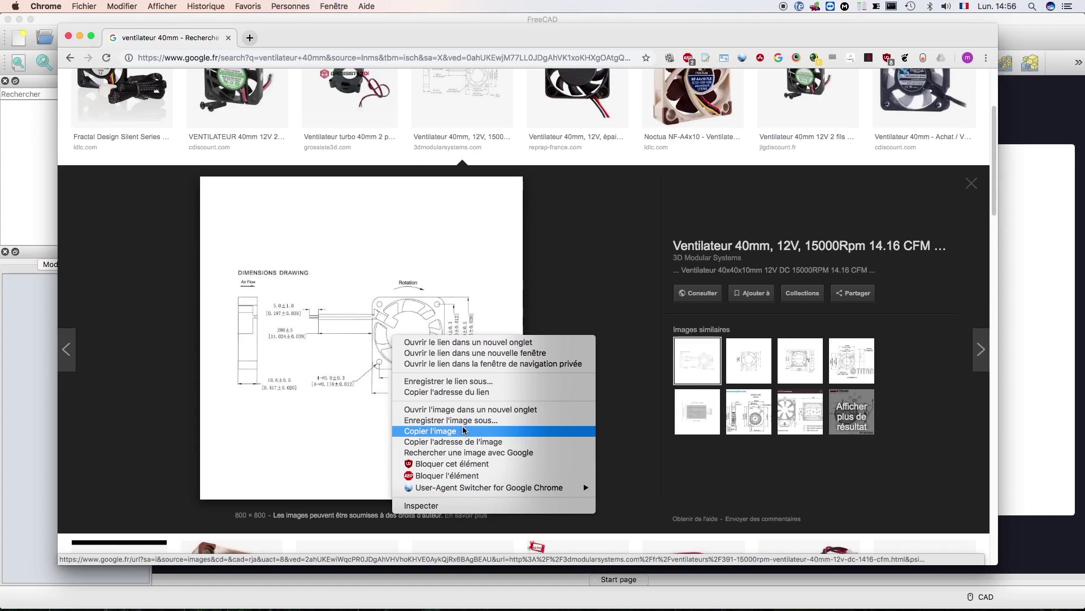
click(469, 421)
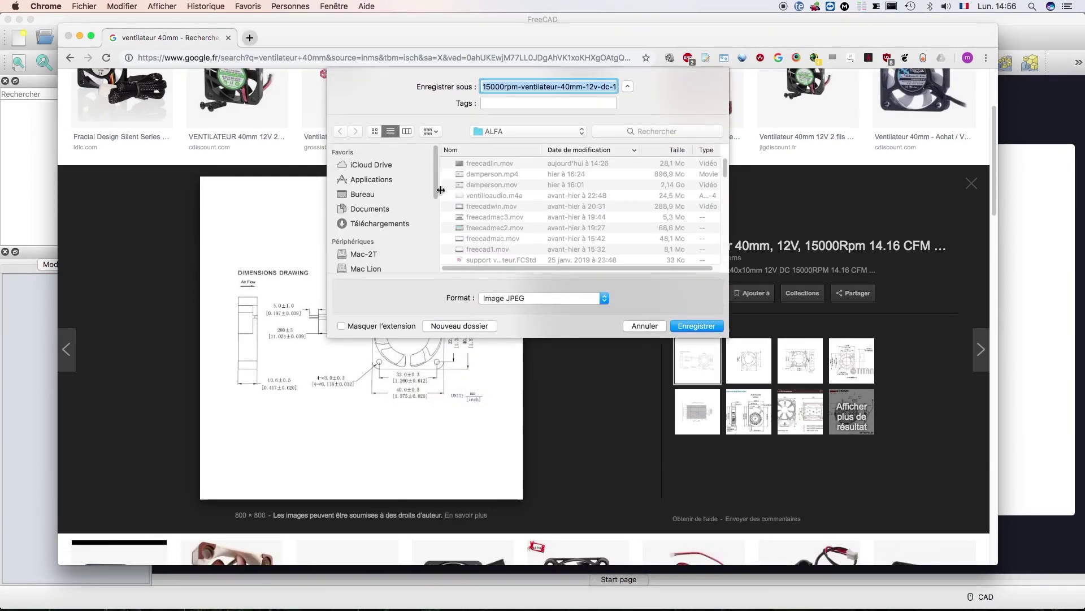
click(363, 195)
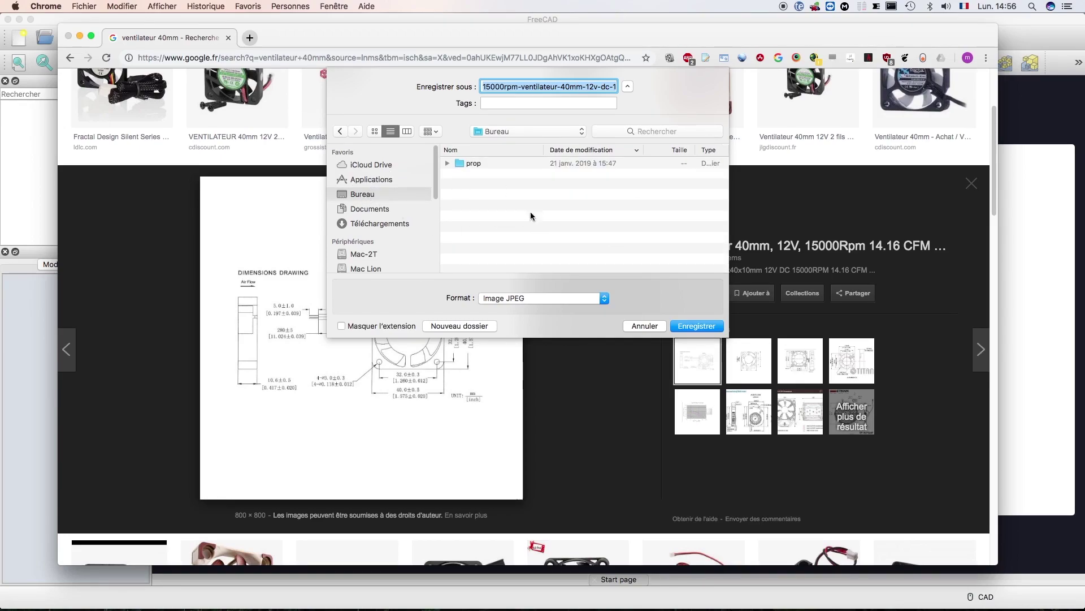
click(698, 327)
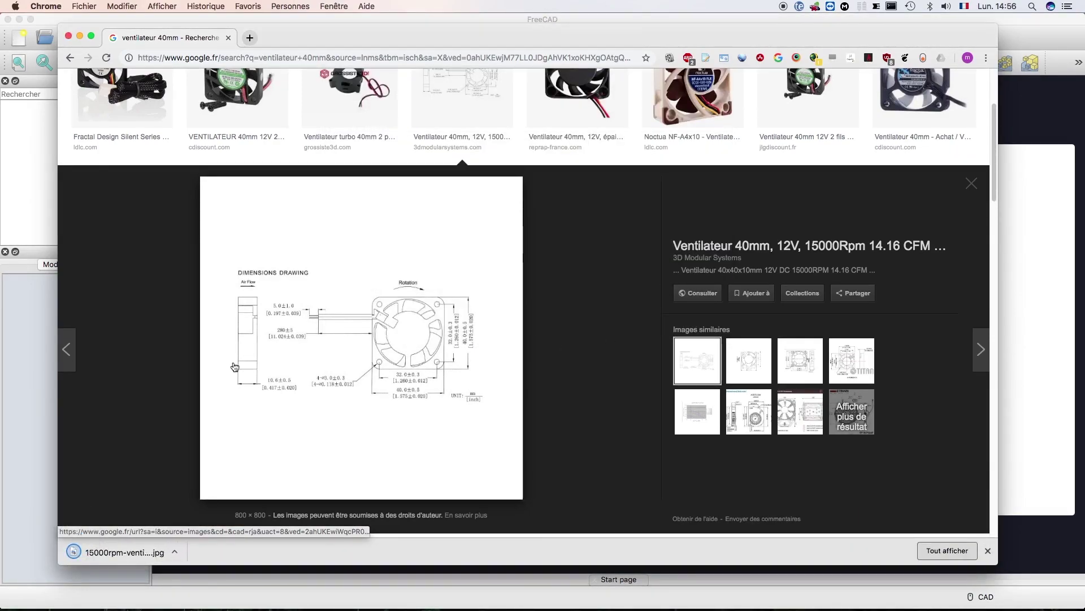
click(114, 554)
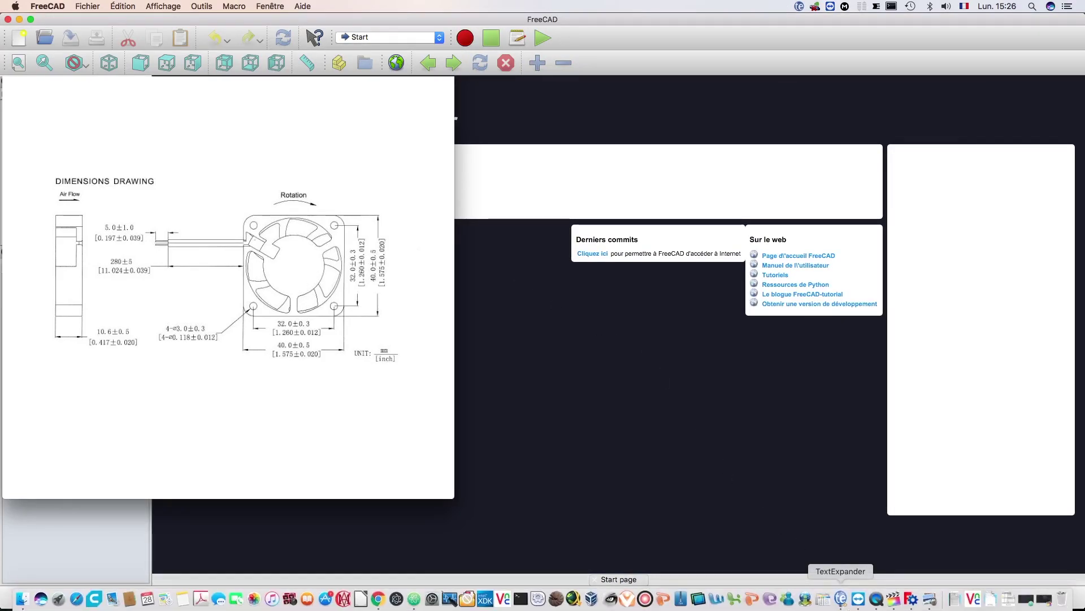
Step: Switch to FreeCAD, create a new empty document and activate the Part Design workbench
click(913, 600)
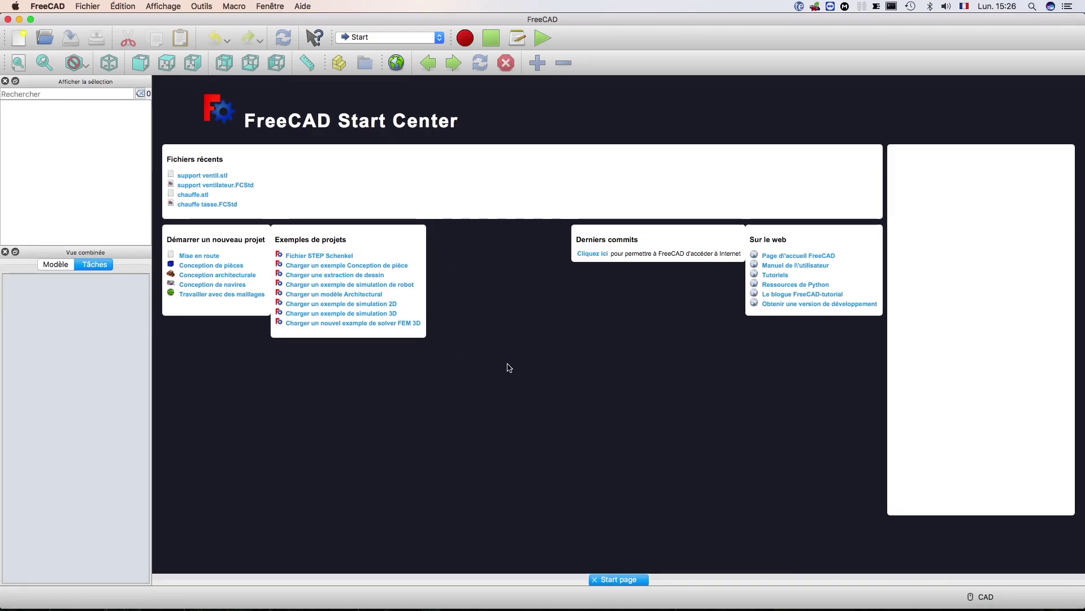
click(87, 7)
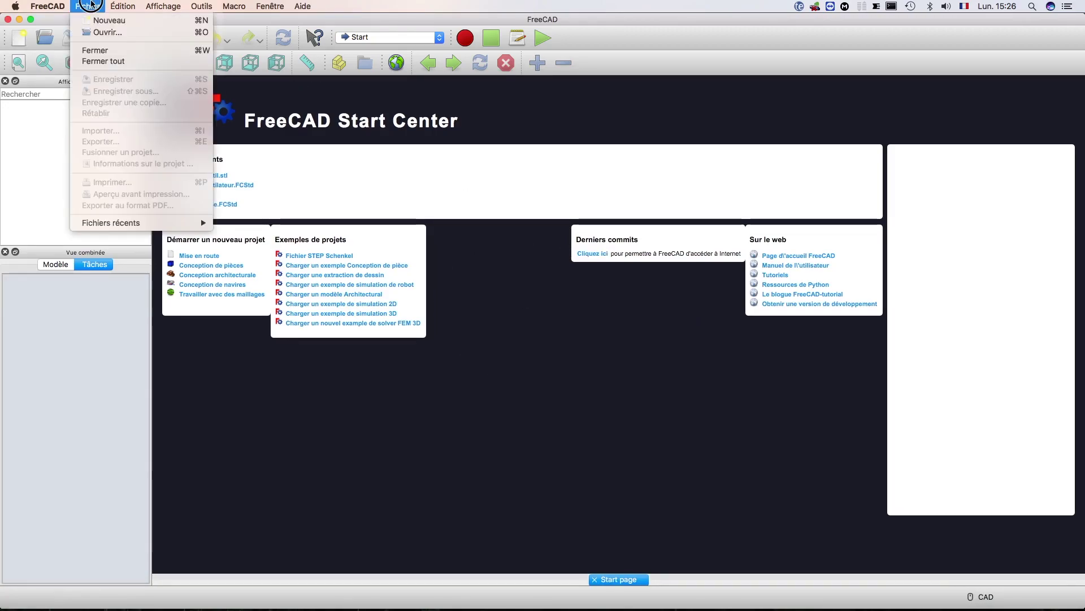
click(89, 20)
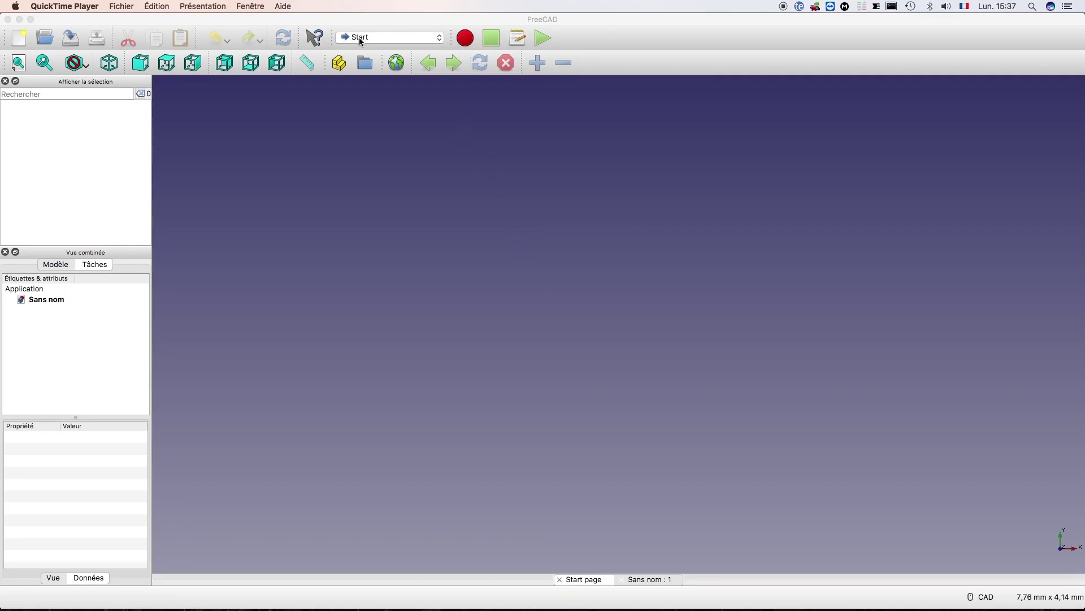
click(441, 41)
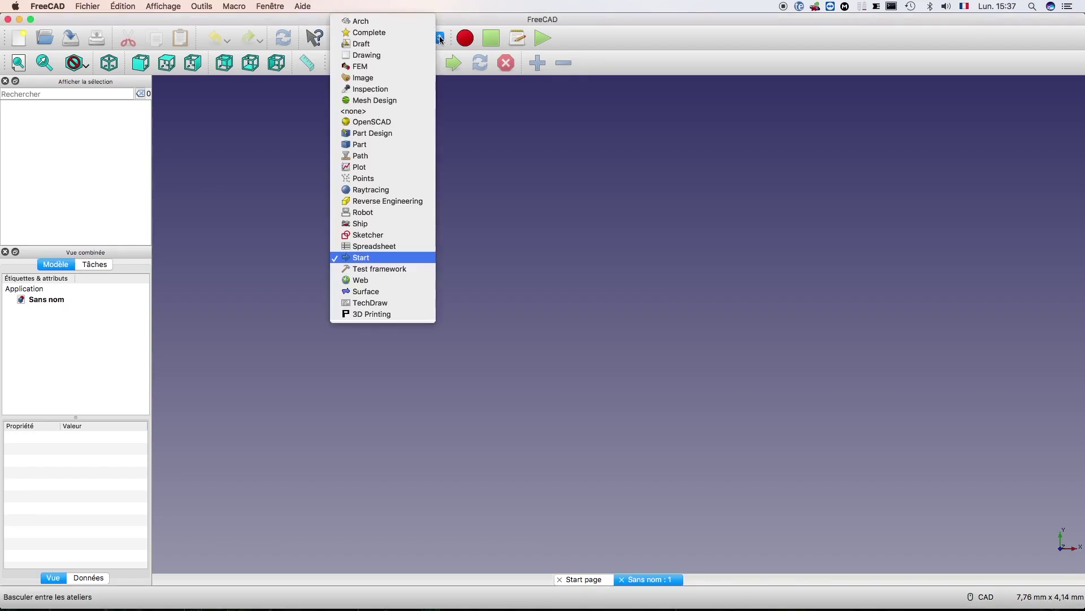
click(391, 134)
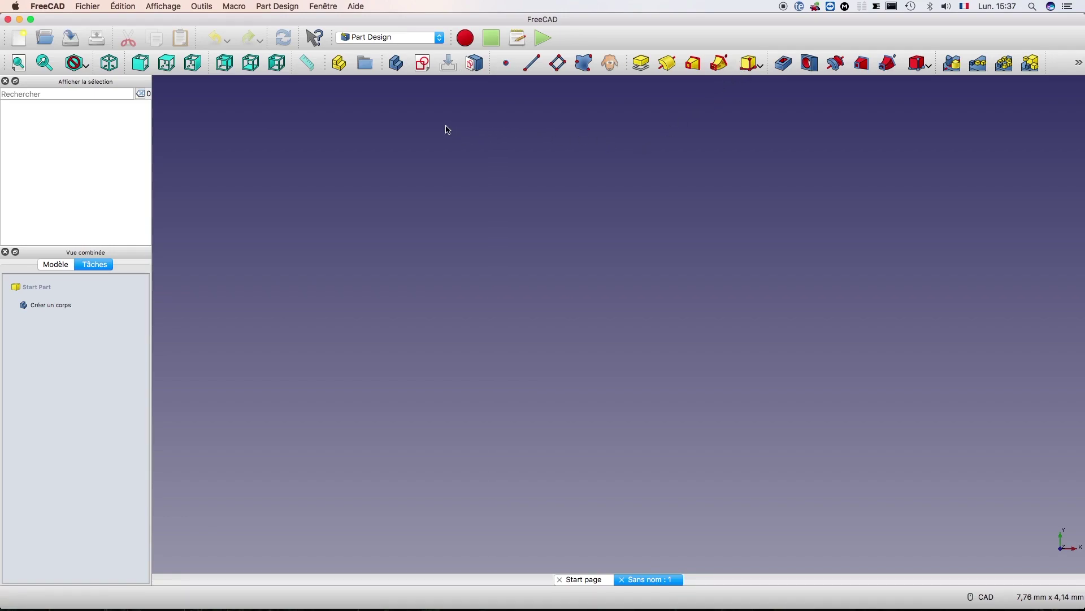
Step: Create a new sketch on the XY_Plane base plane
click(424, 61)
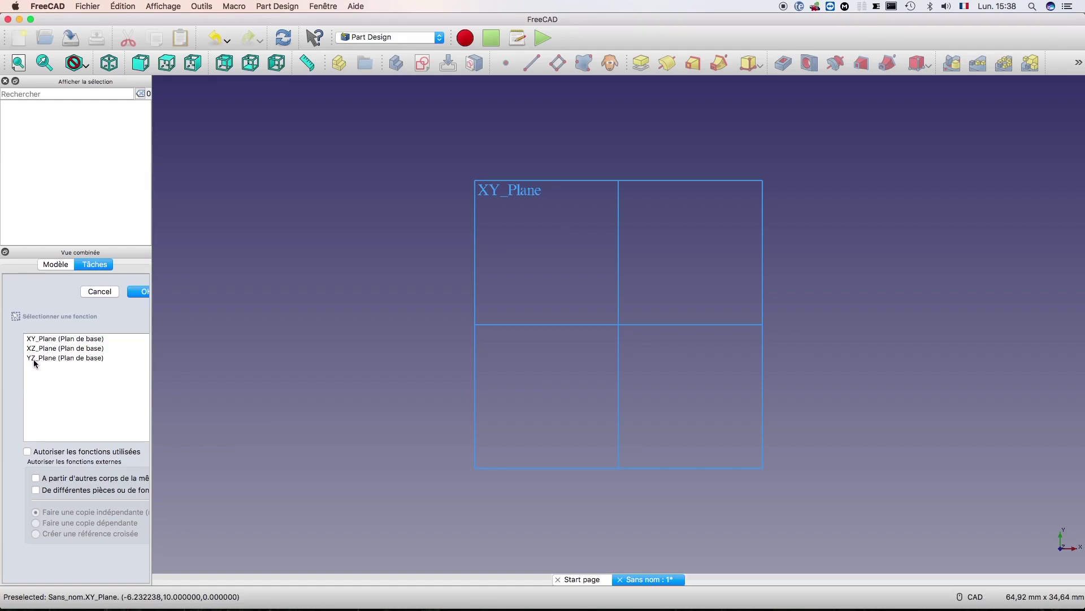
click(64, 339)
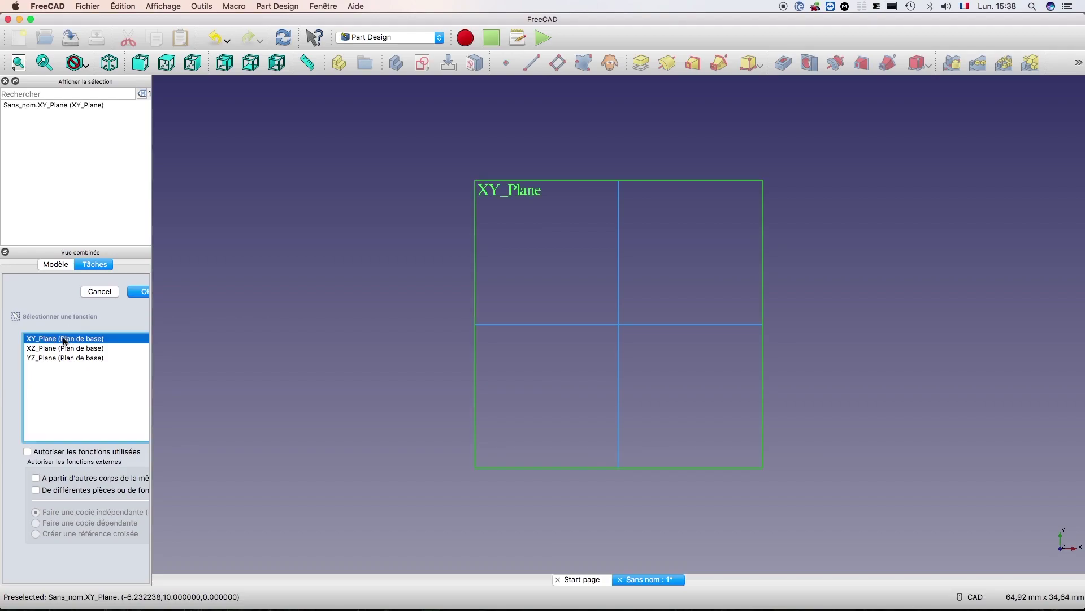
click(138, 290)
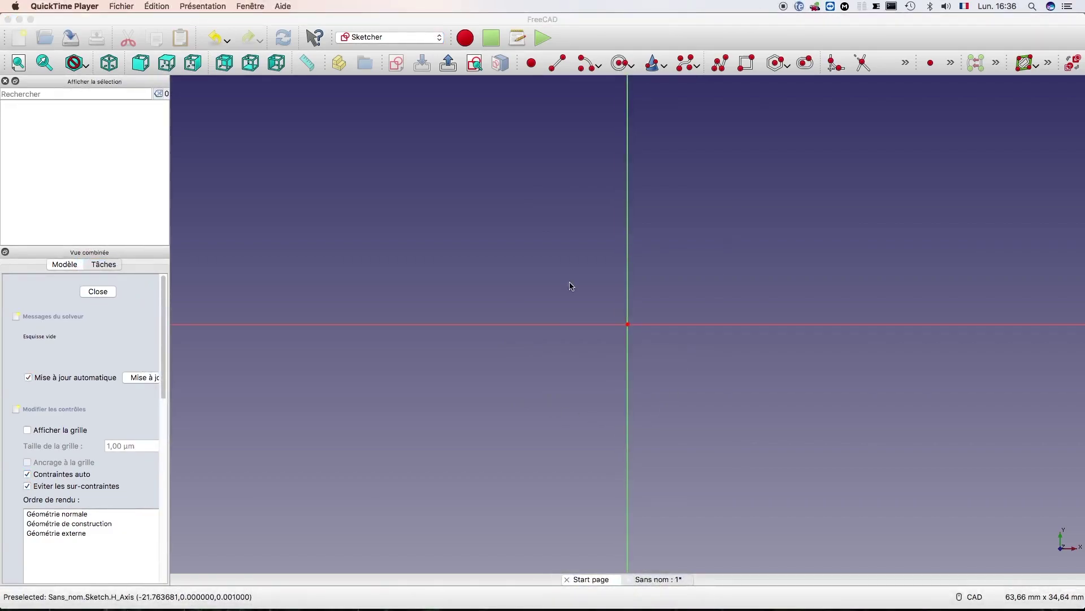
Step: Draw a rectangle about 13.7 mm wide and 13.8 mm high, from the sketch origin toward the upper left
click(747, 64)
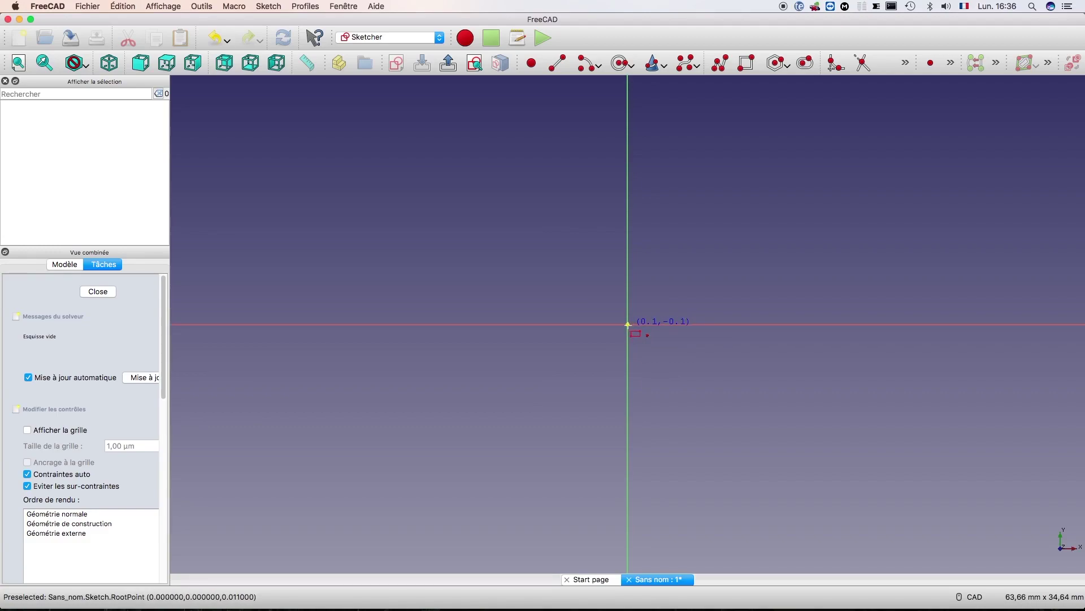
drag(627, 324, 430, 125)
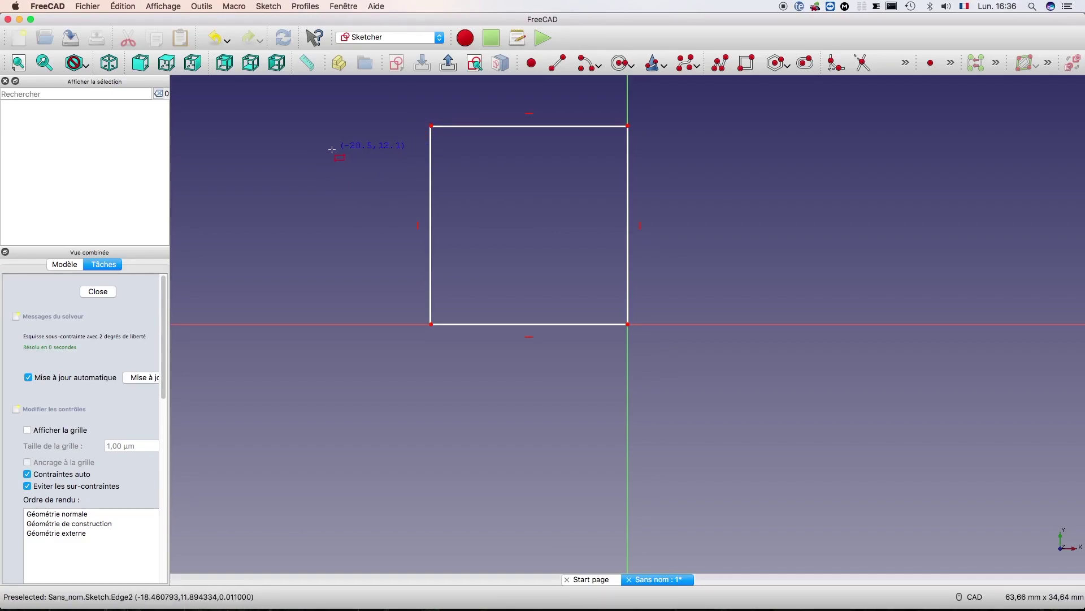
key(Escape)
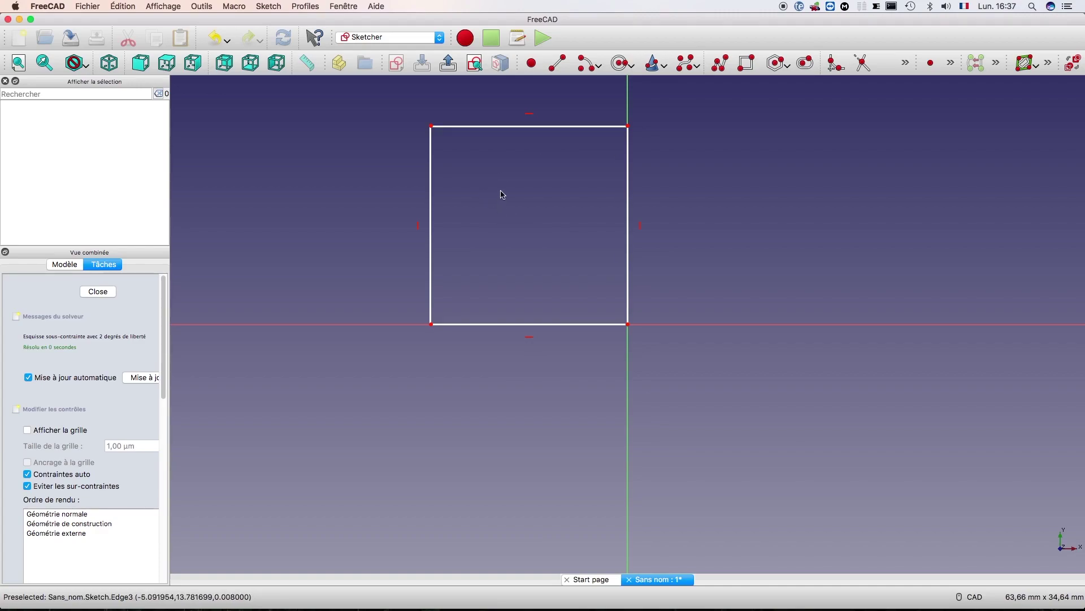
Step: Constrain the horizontal length of the rectangle's top edge to 40 mm
click(557, 129)
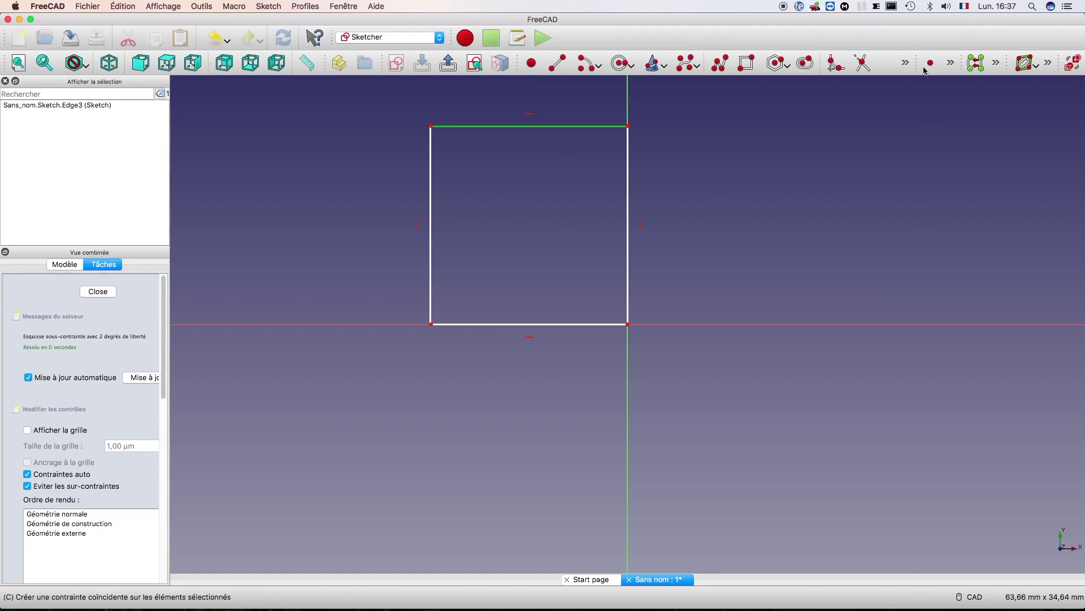
click(952, 63)
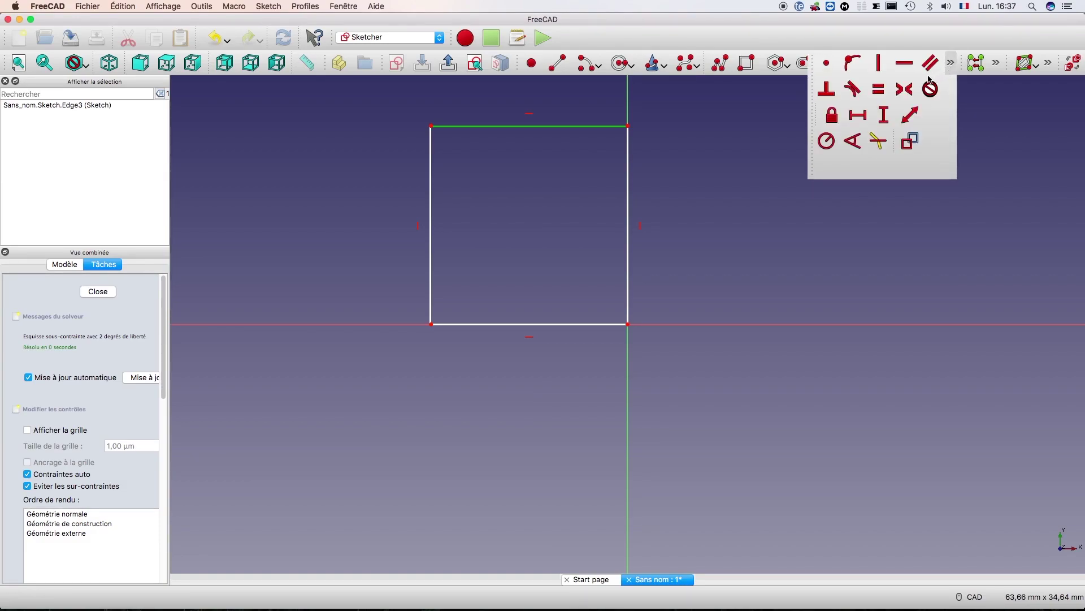
click(858, 117)
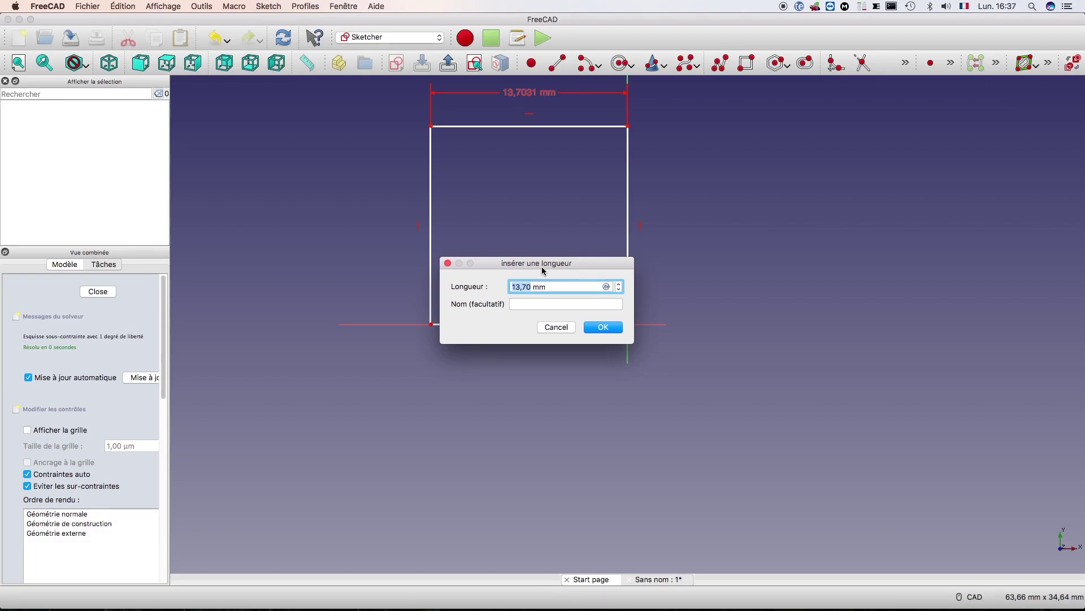
text(40)
key(Return)
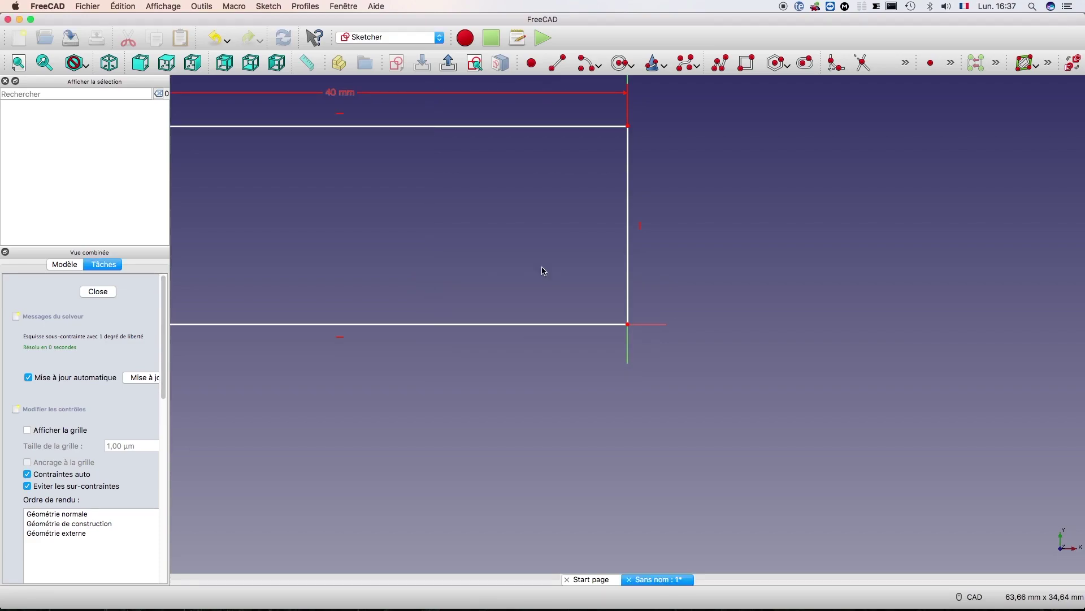
Step: Constrain the vertical length of the rectangle's left edge to 40 mm
scroll(500, 252, down, 5)
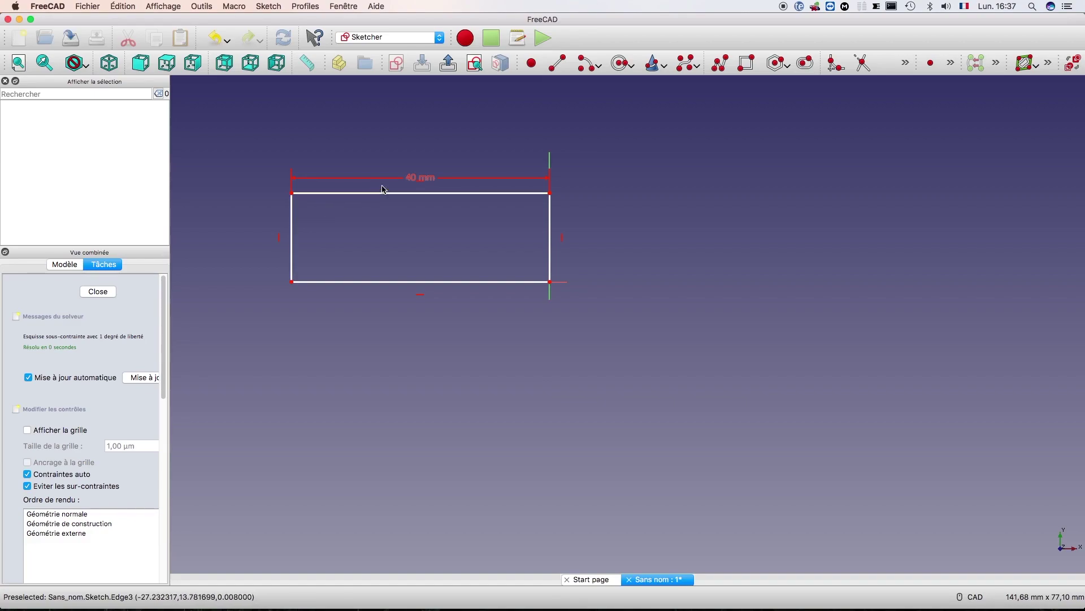
click(291, 226)
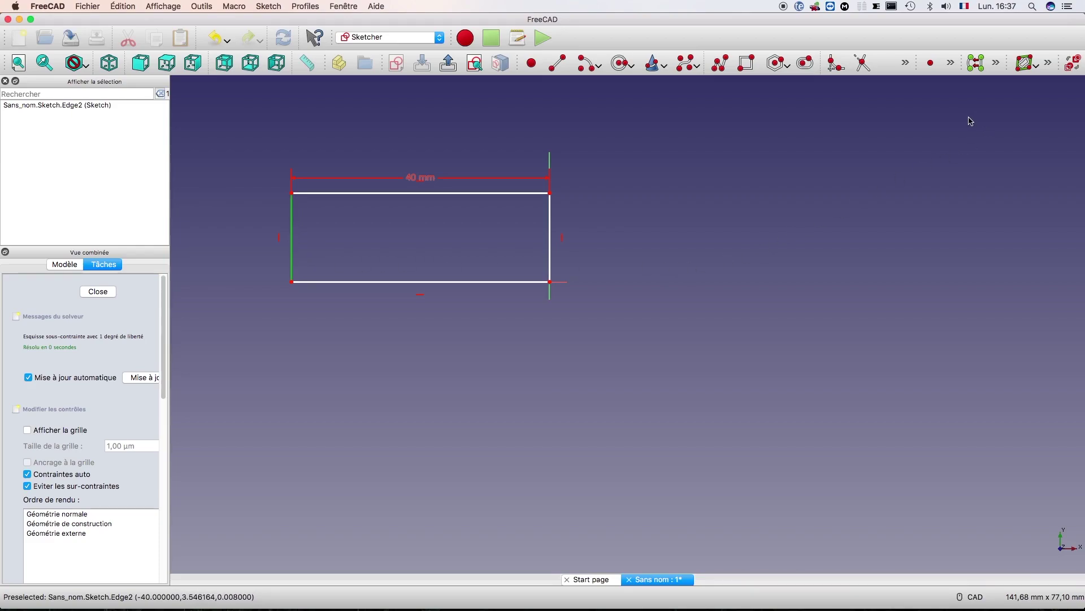
click(953, 64)
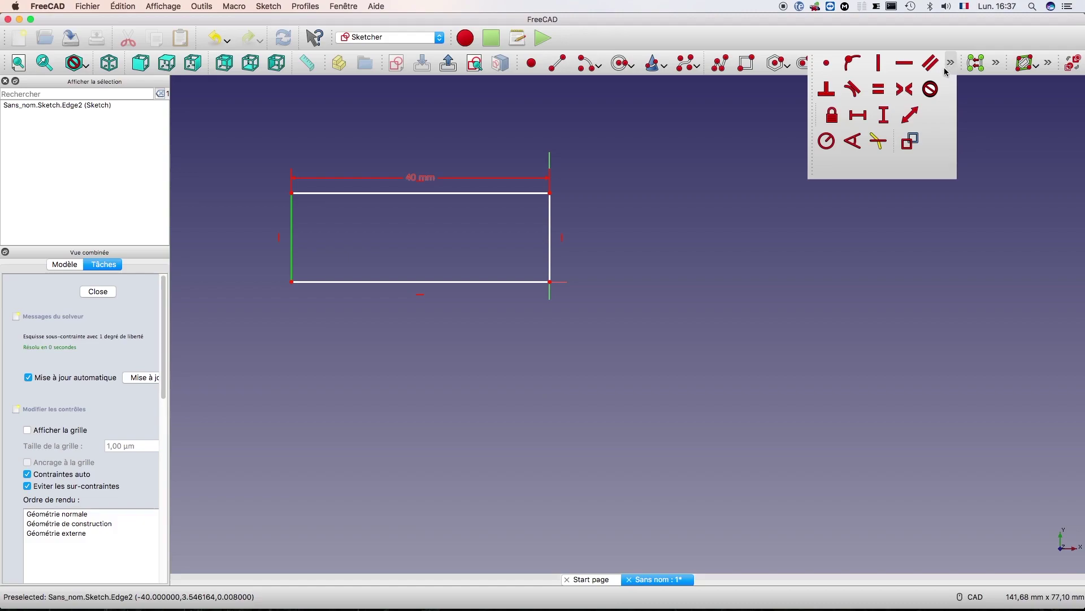
click(885, 116)
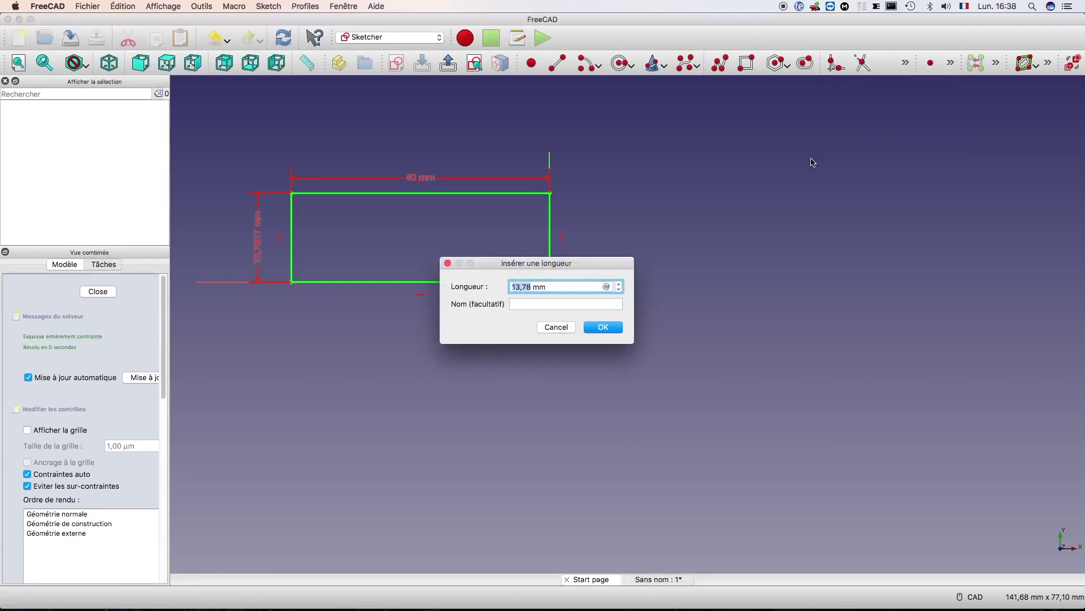
text(40)
key(Return)
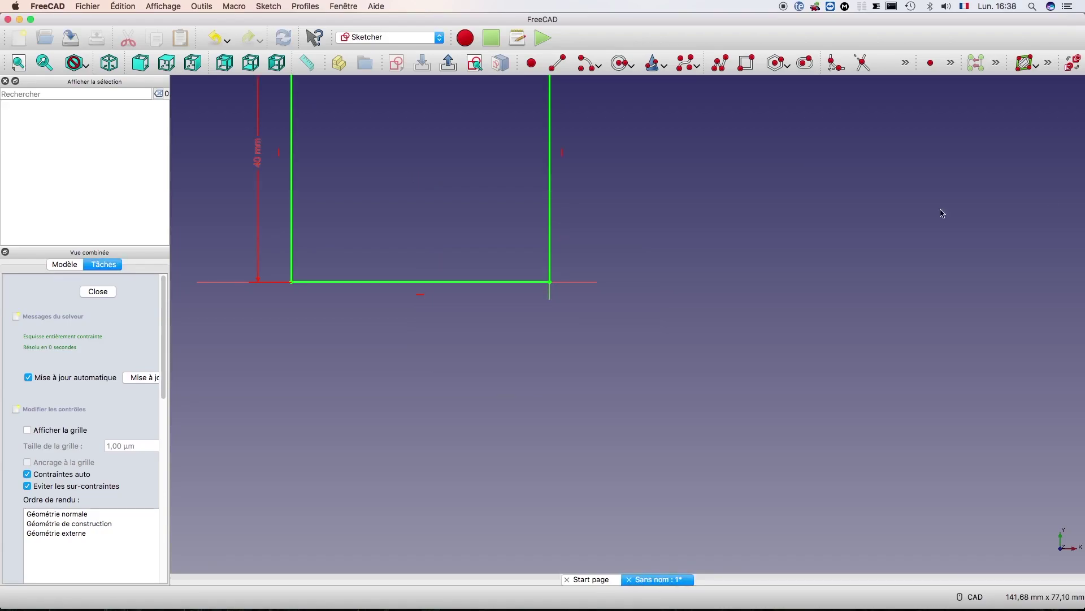
scroll(439, 194, down, 3)
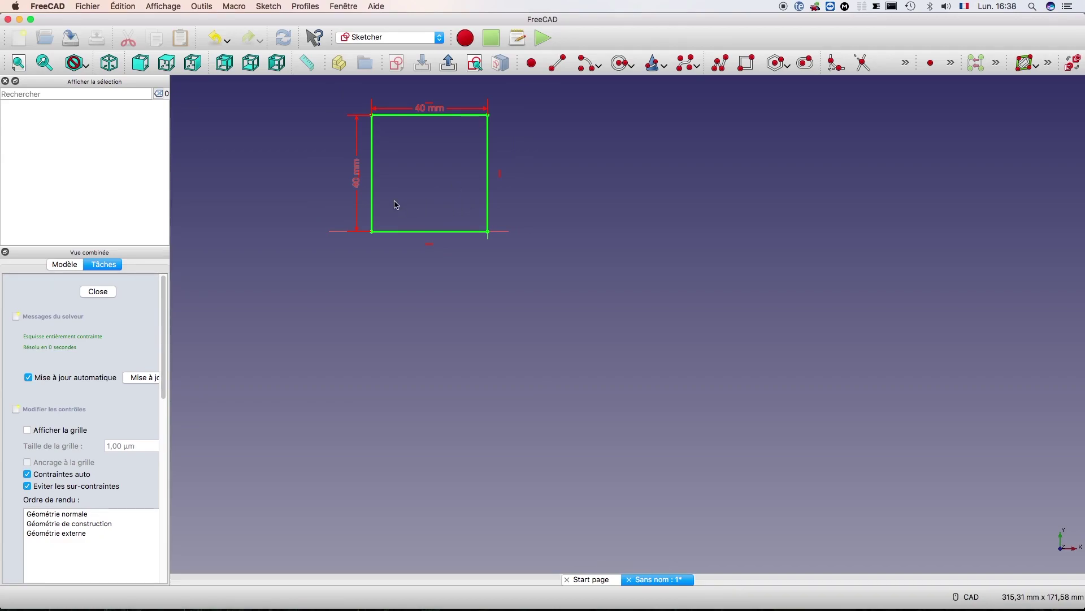
Step: Undo the vertical length constraint and apply an equality constraint between the rectangle's top and left edges instead
key(ctrl+z)
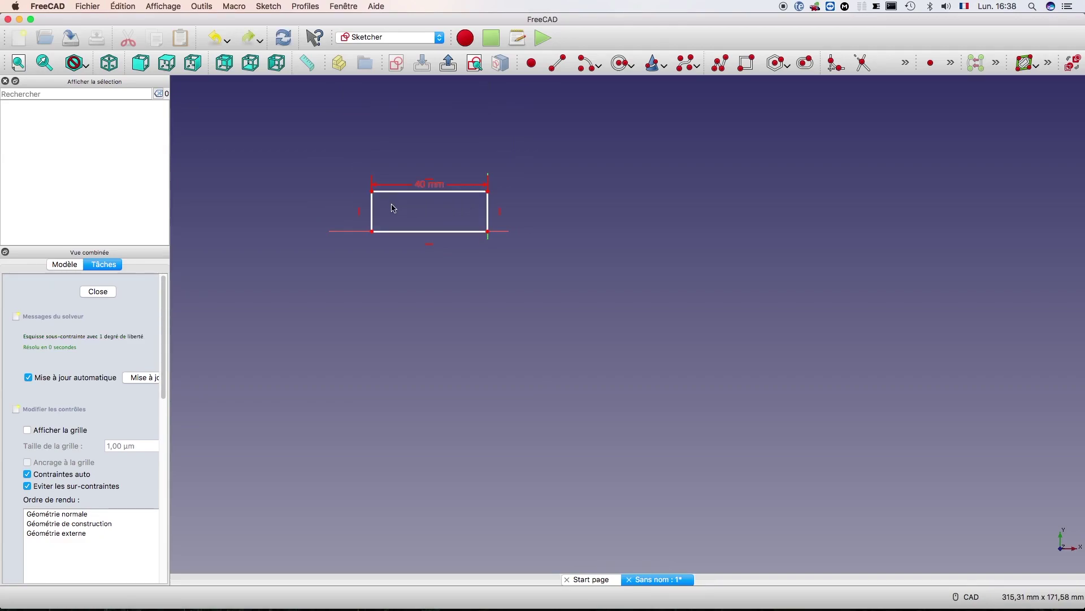
click(429, 192)
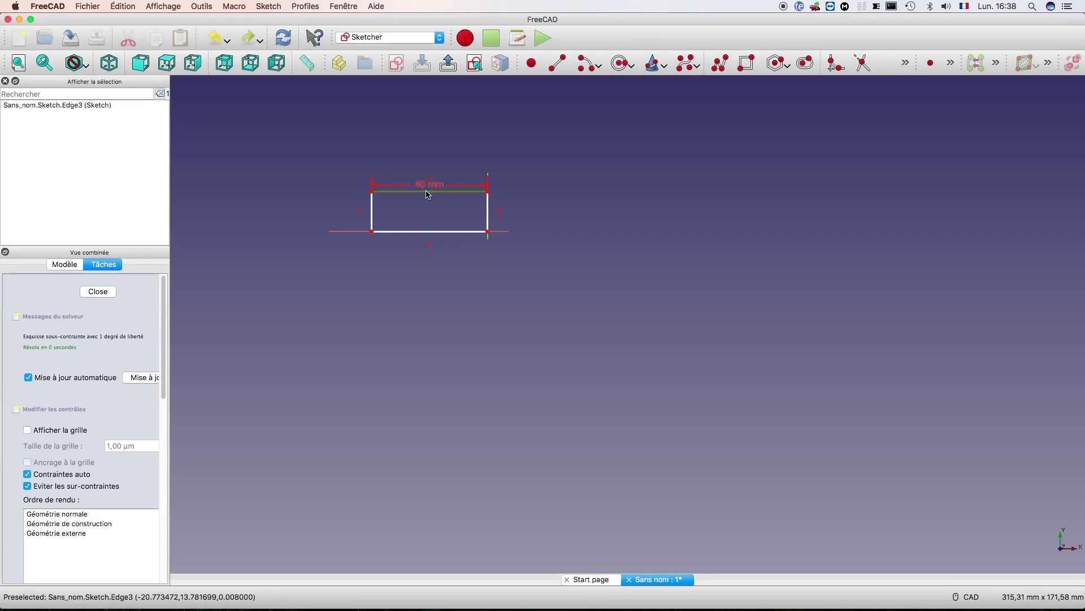
click(372, 217)
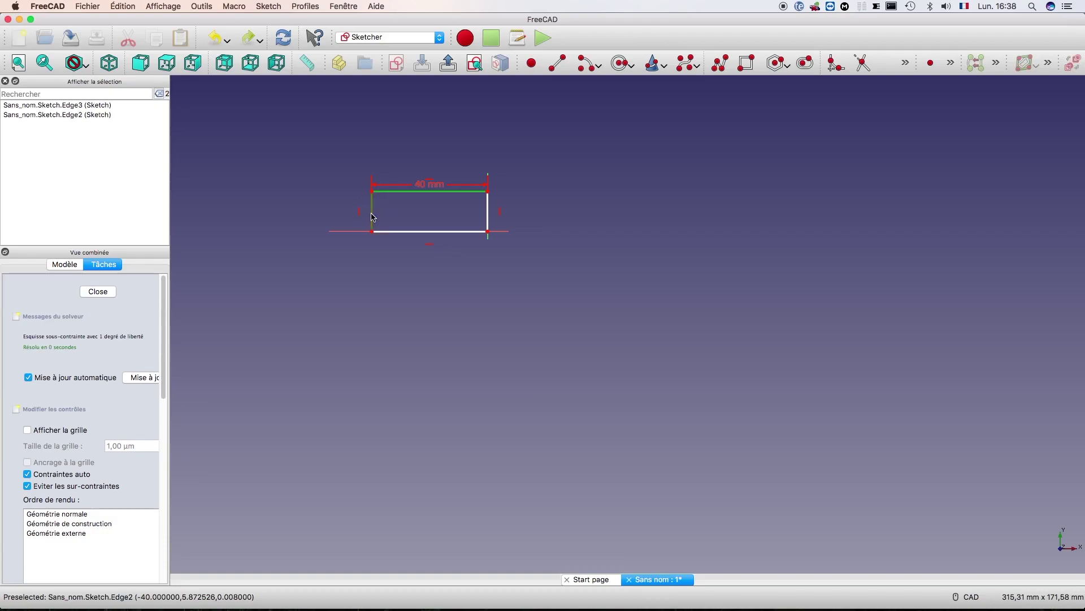
click(950, 63)
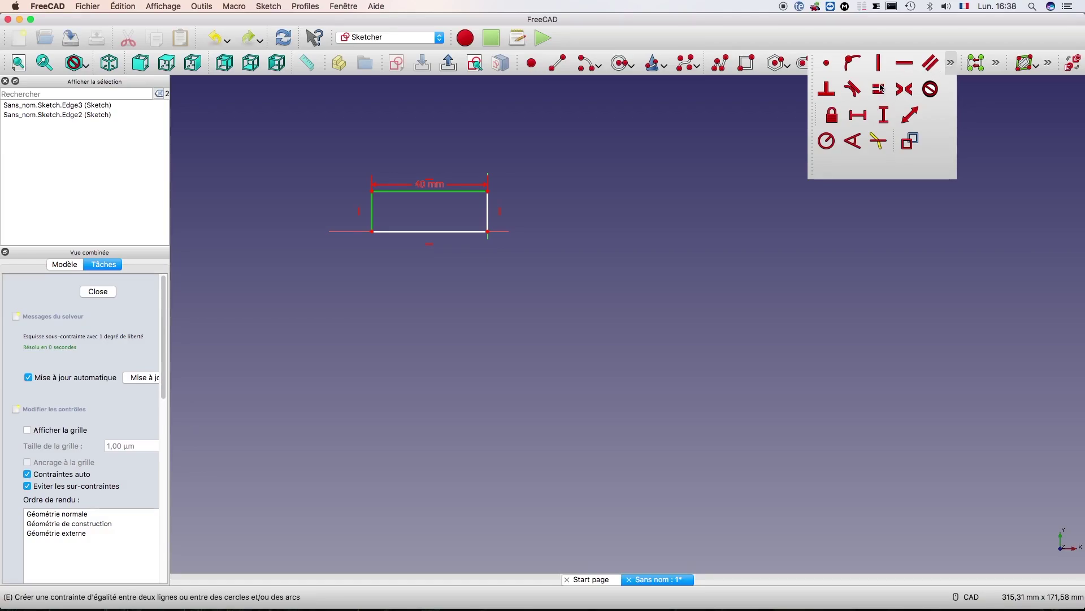
click(880, 89)
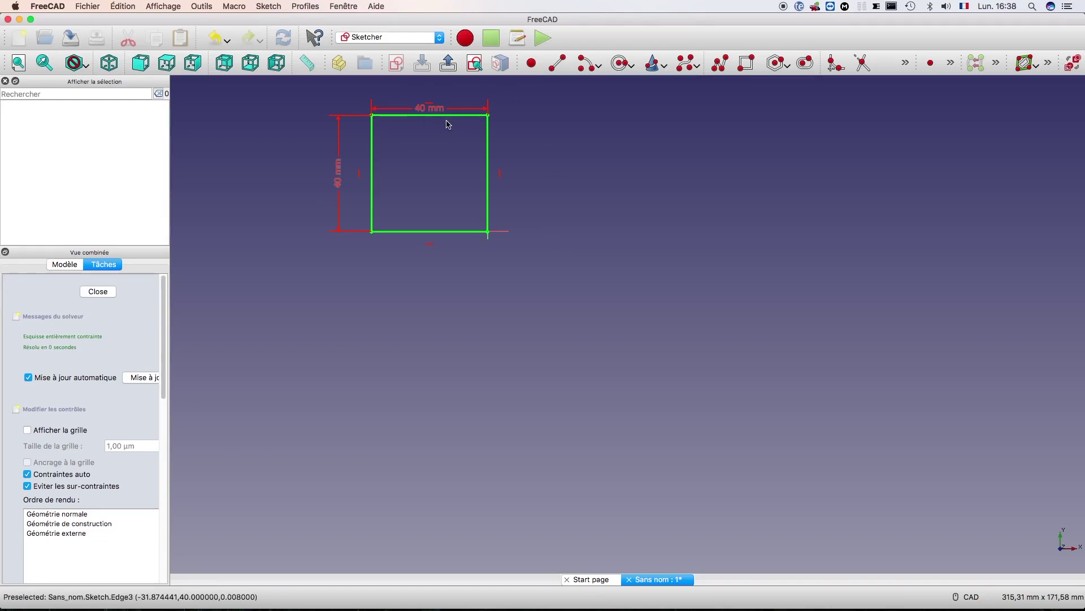
Step: Draw a second rectangle about 31.2 mm wide and 29.8 mm high inside the 40 mm square
click(743, 61)
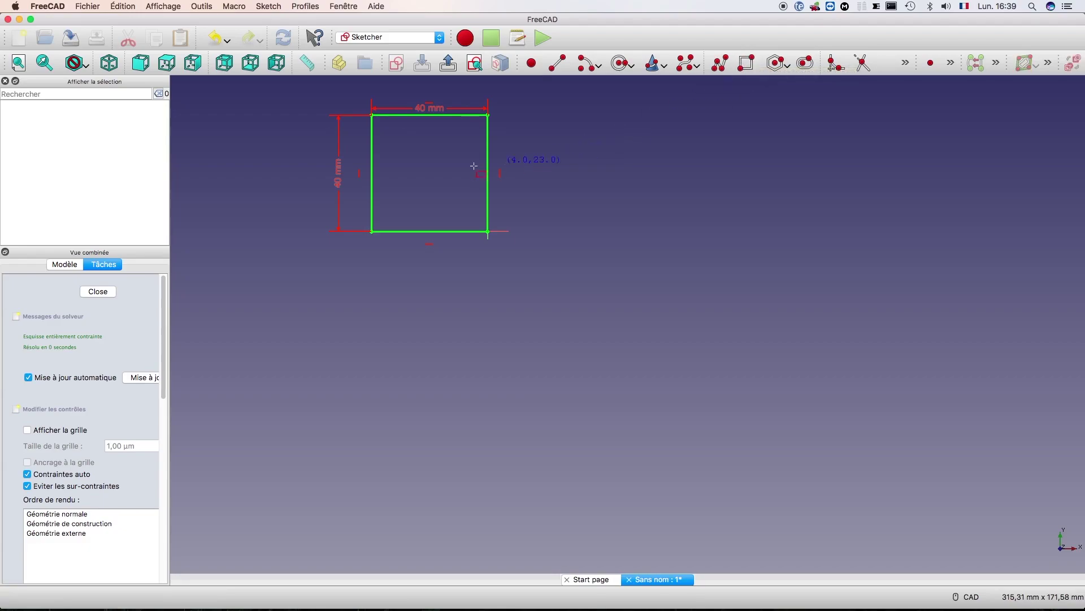
drag(388, 134, 445, 189)
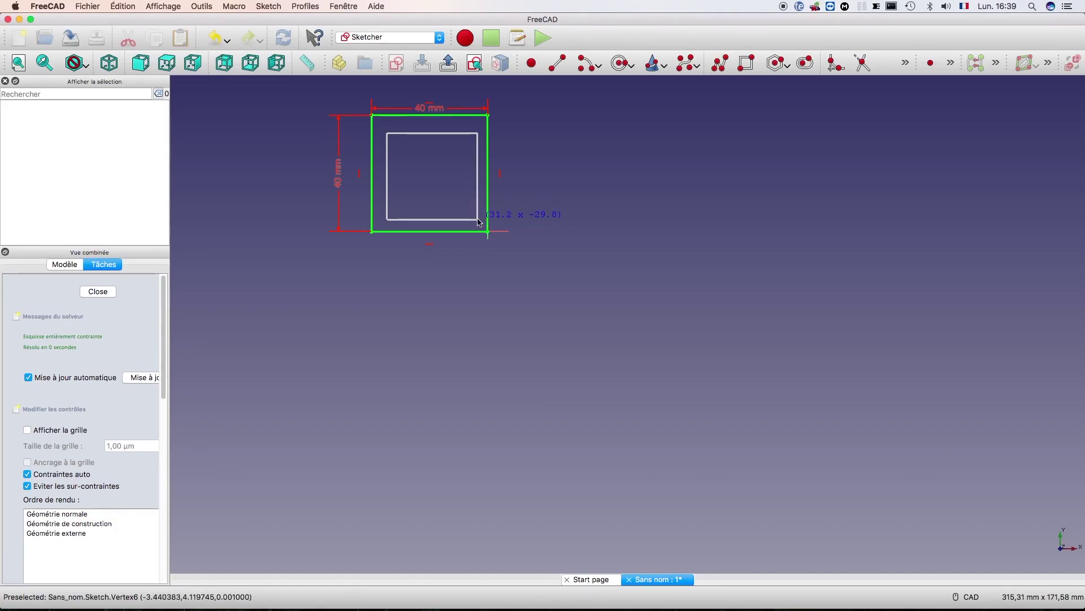
click(478, 220)
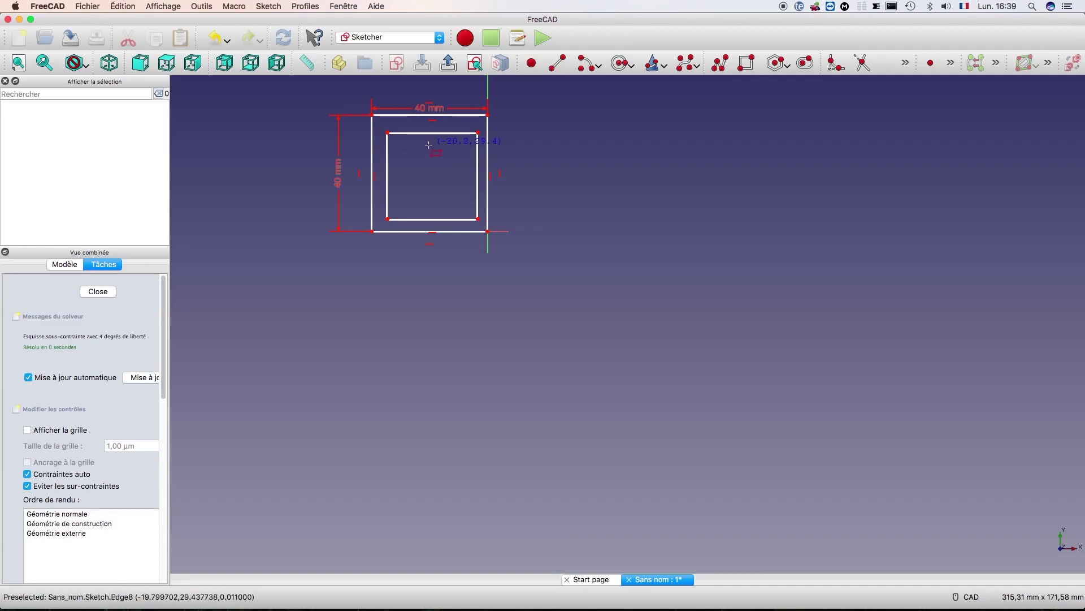
key(Escape)
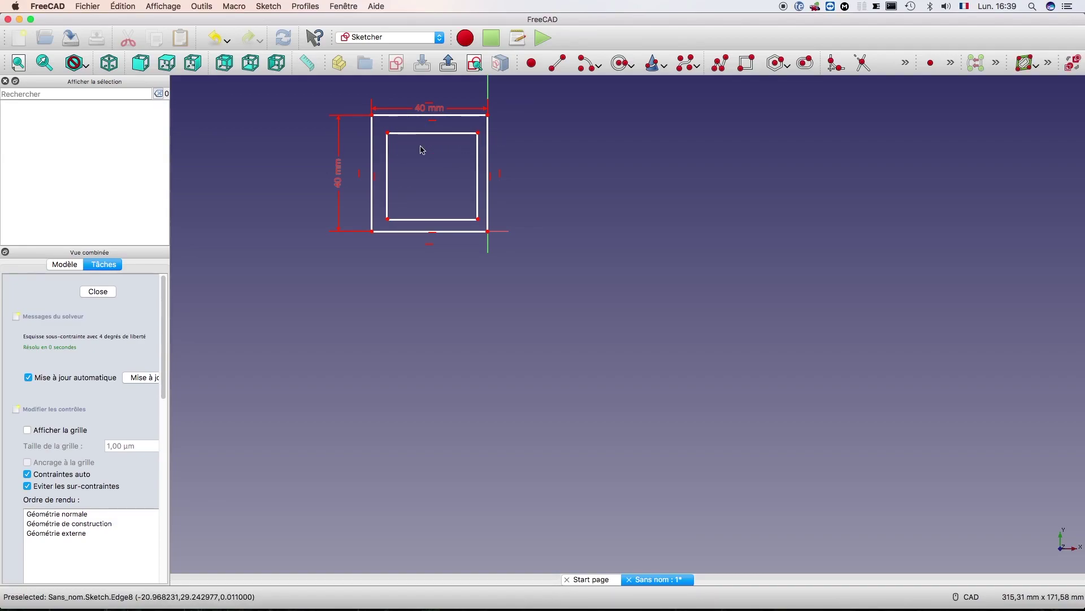
Step: Constrain the horizontal length of the inner rectangle's top edge to 32 mm
click(423, 136)
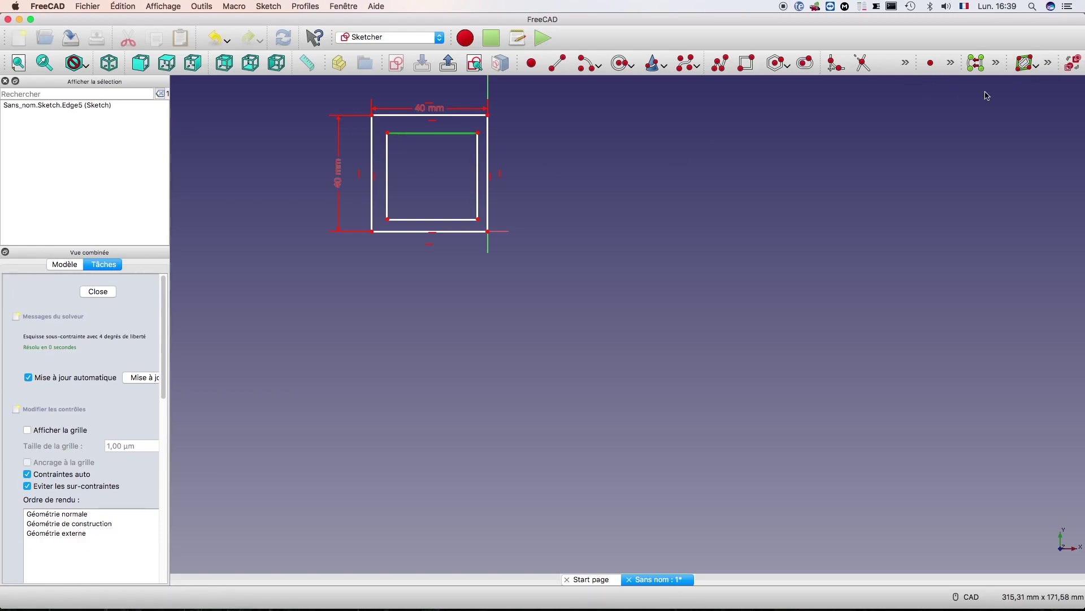
click(951, 62)
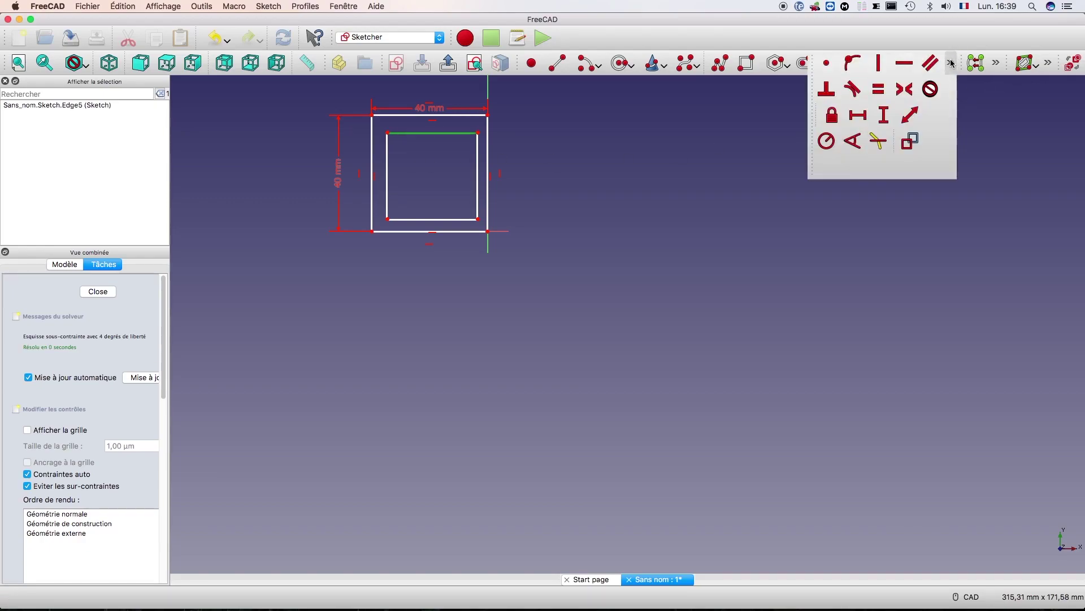
click(858, 116)
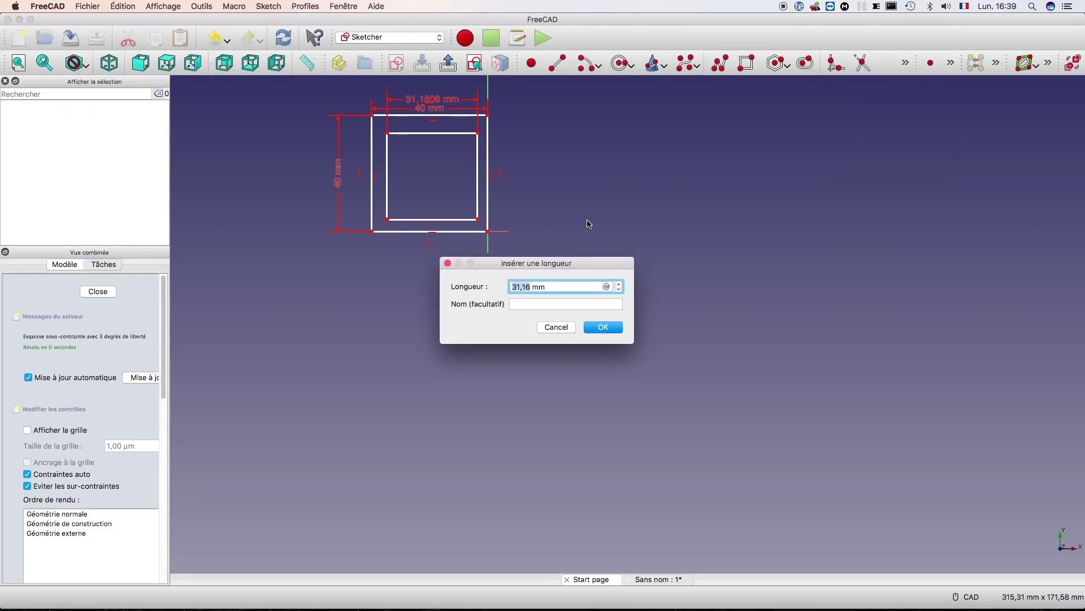
text(3)
key(Return)
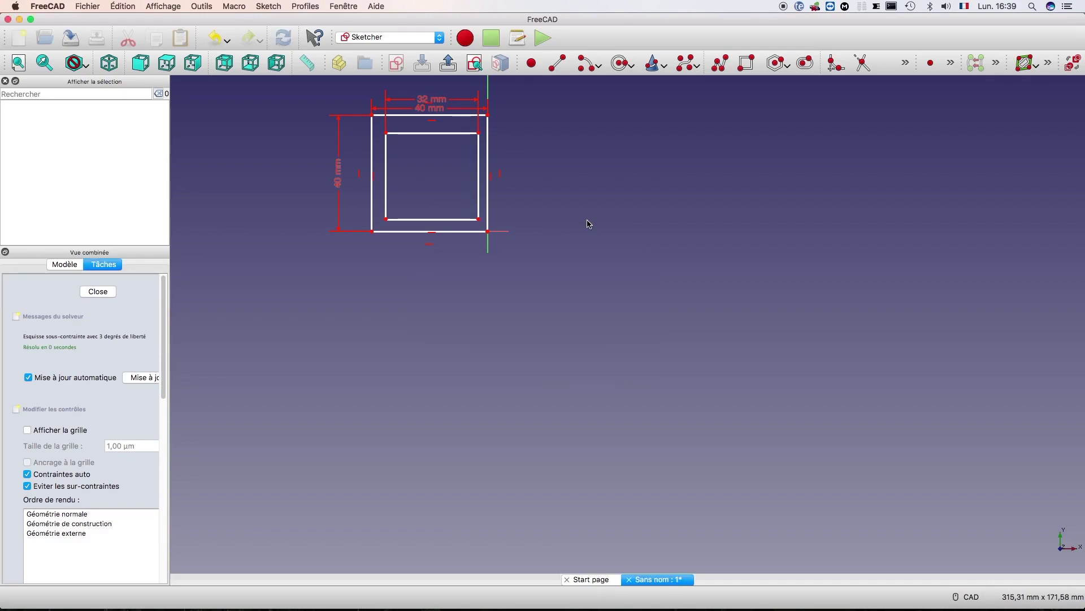
Step: Constrain the vertical length of the inner rectangle's left edge to 32 mm
click(387, 181)
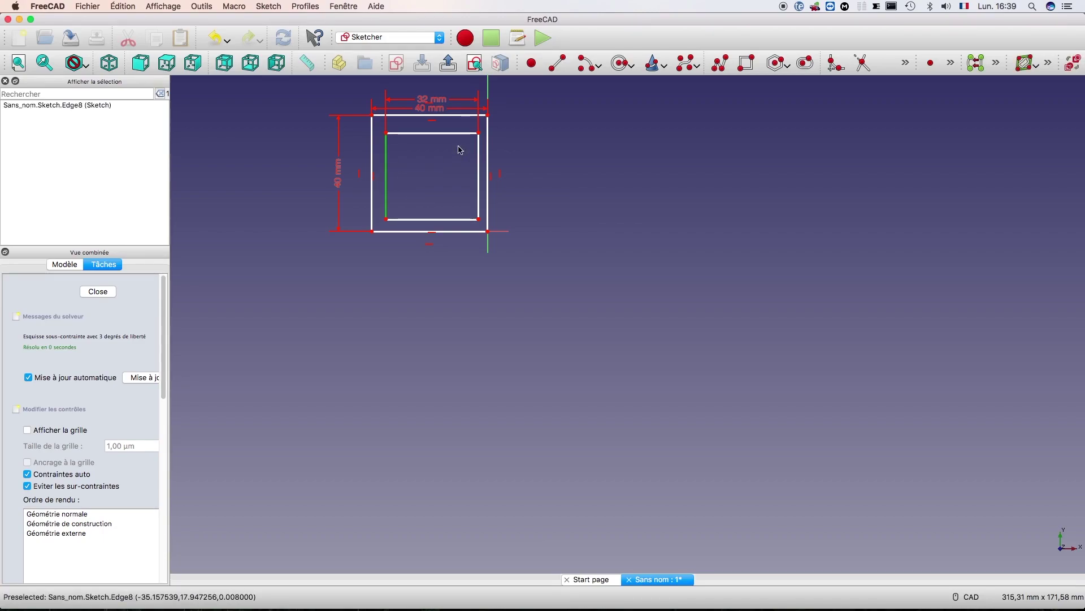
click(951, 62)
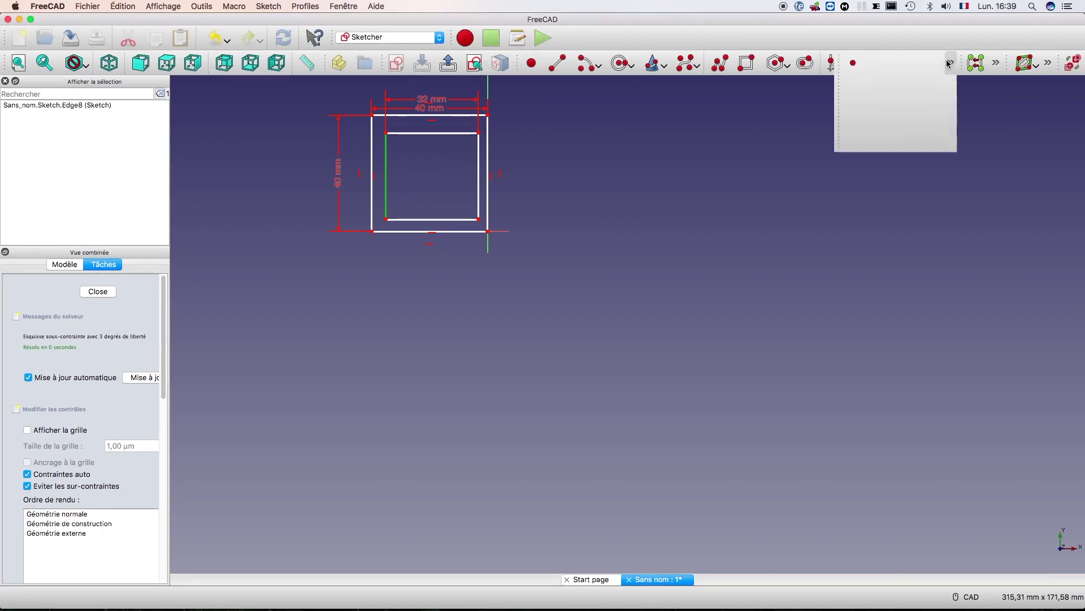
click(884, 115)
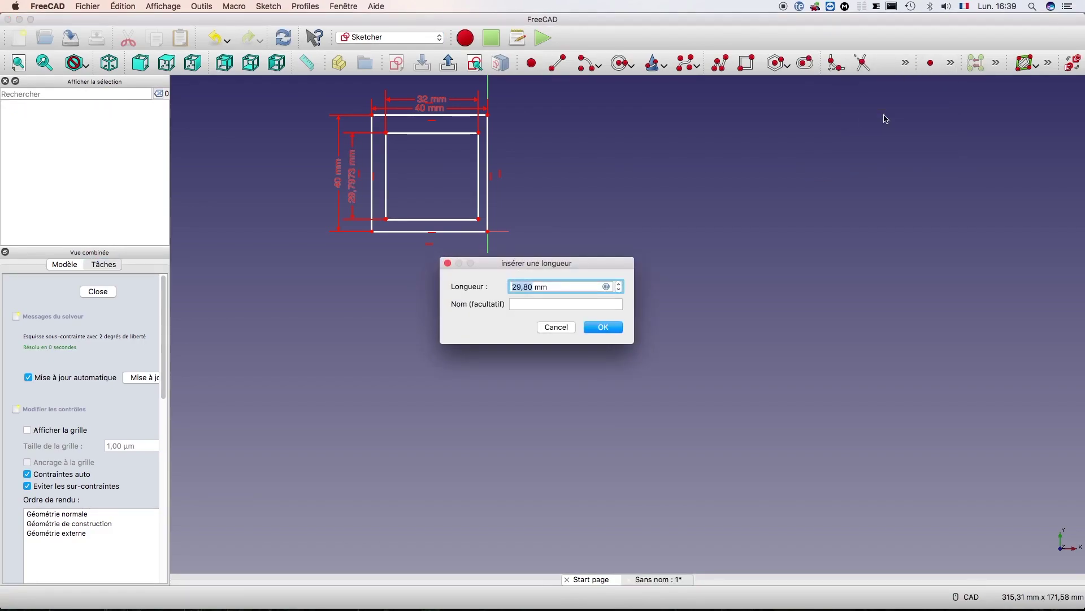
text(3)
key(Return)
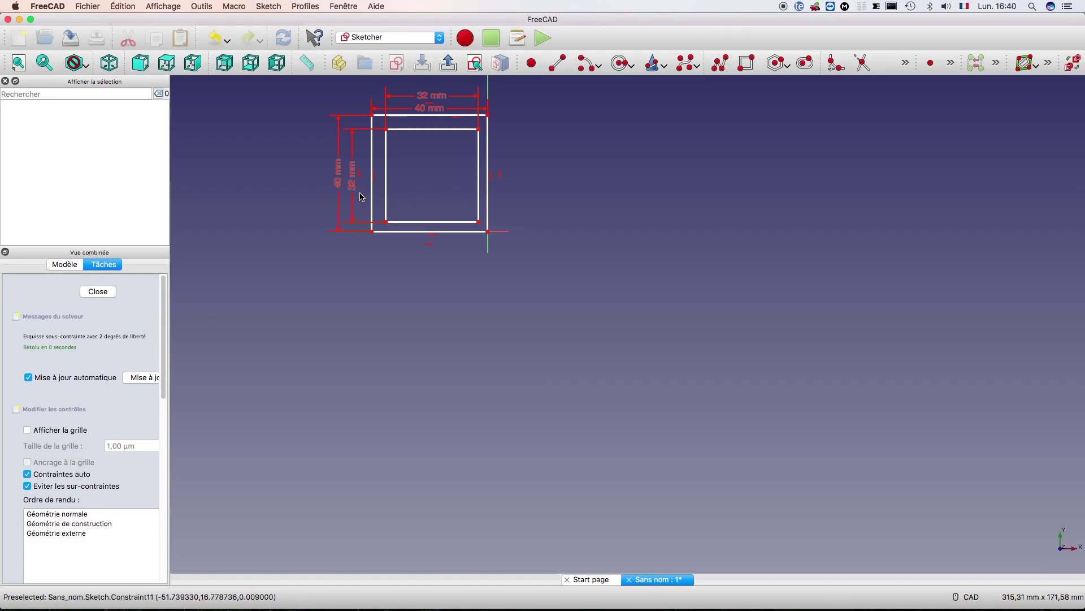
Step: Constrain the horizontal distance between the two squares' upper-left corners to 4 mm and move its dimension label left, clear of the outline
click(372, 115)
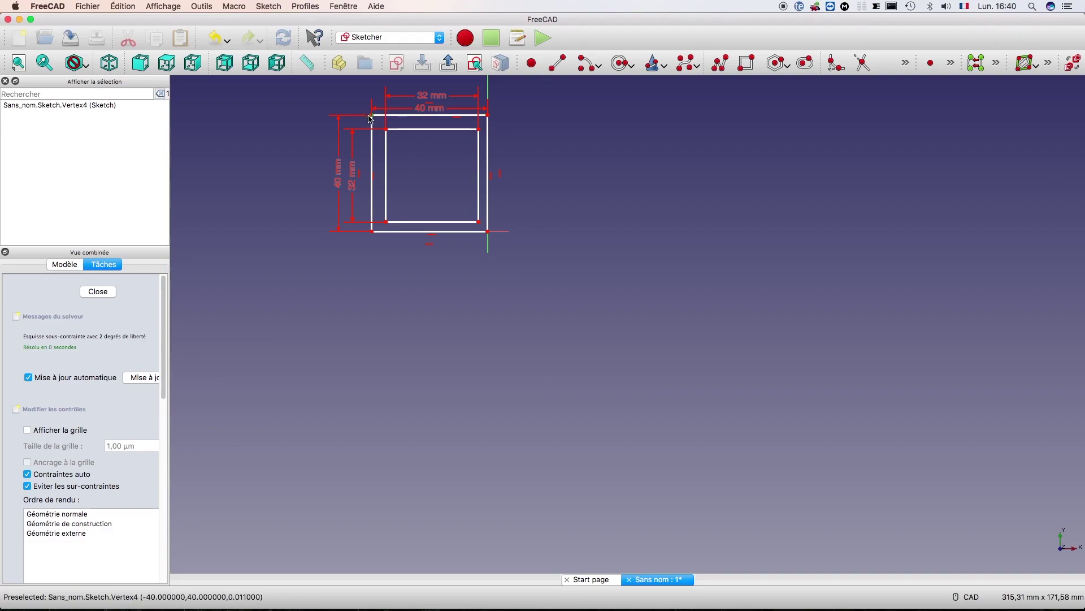
click(386, 130)
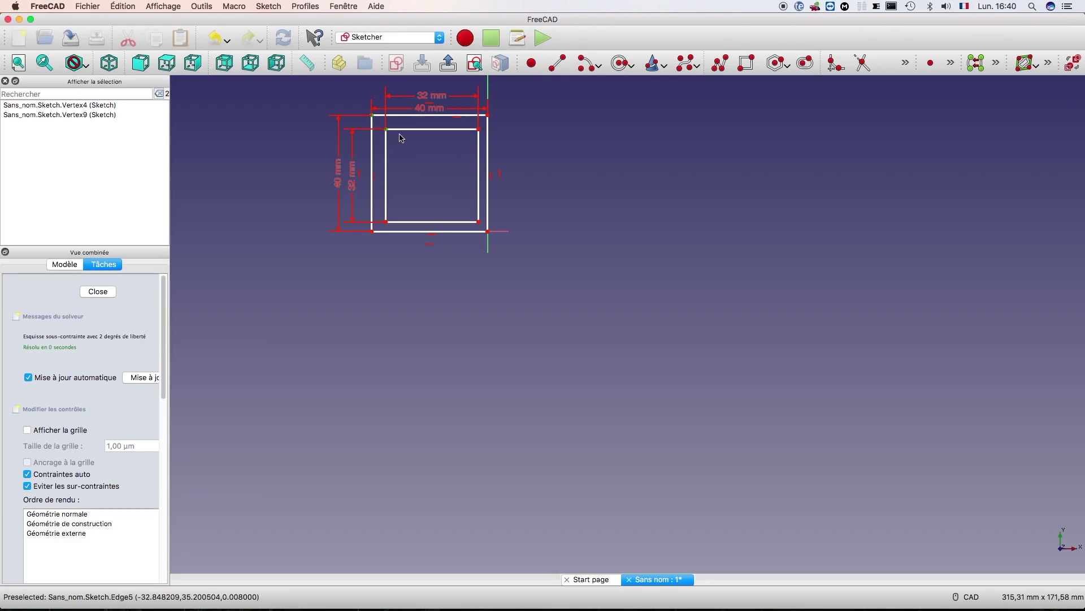
click(952, 63)
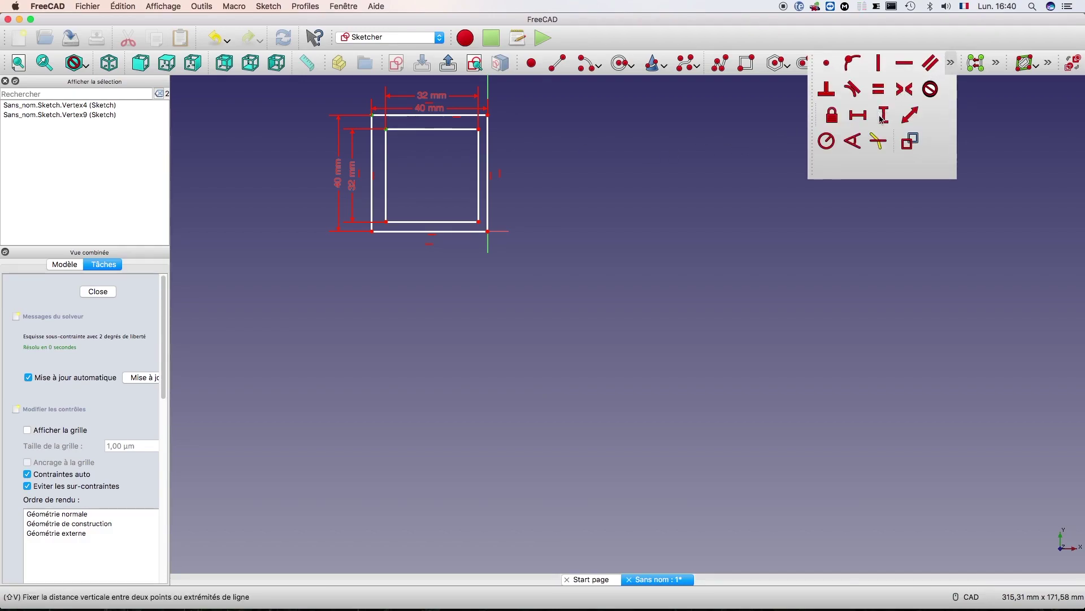
click(858, 115)
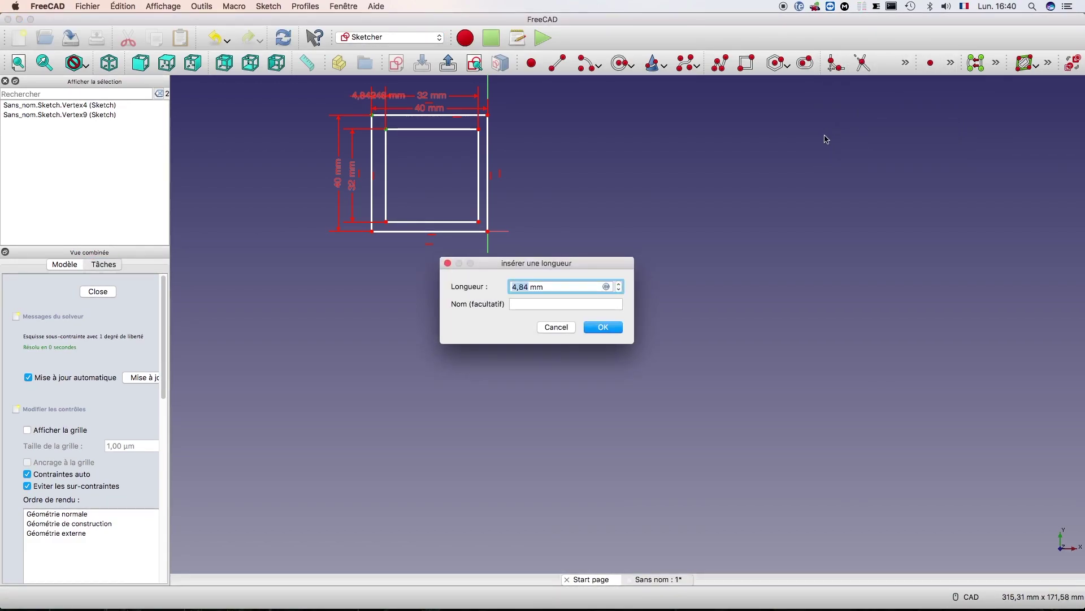
text(4)
key(Return)
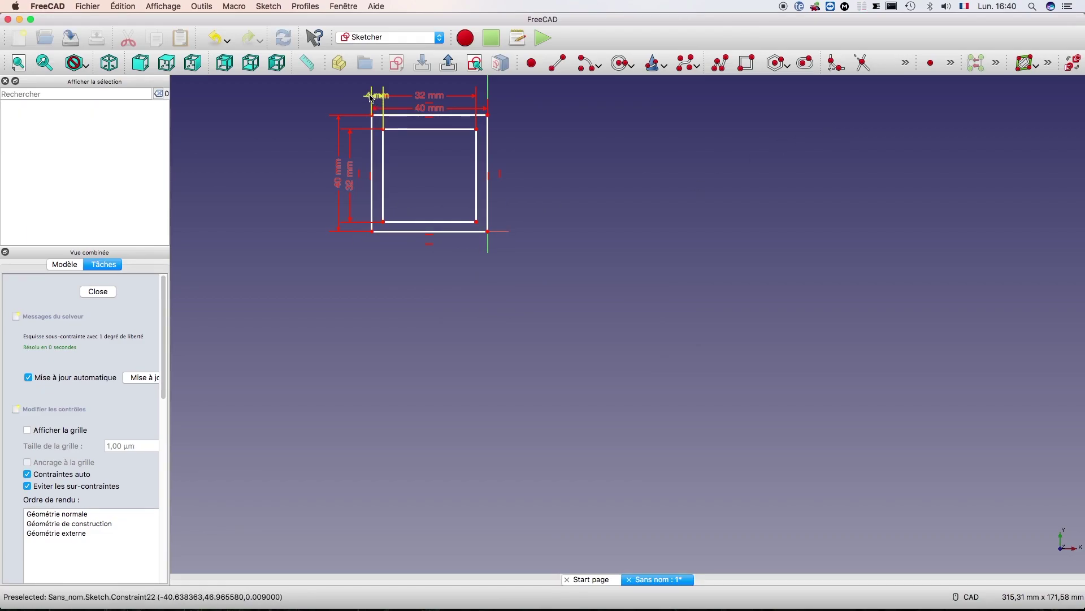
drag(370, 96, 331, 97)
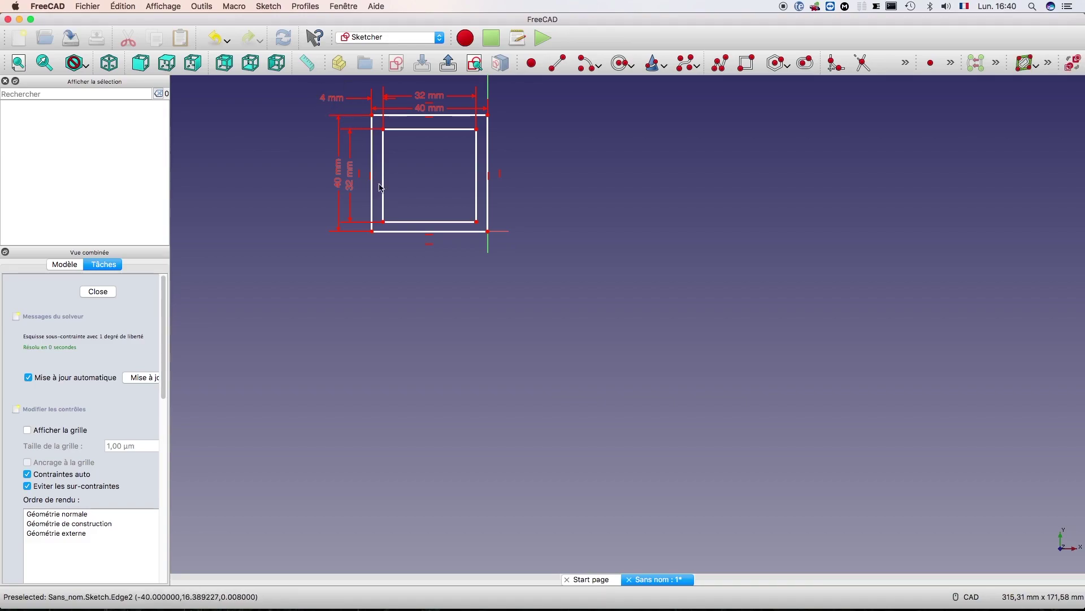
Step: Constrain the vertical distance between the lower-left corners of the outer and inner squares to 4 mm
click(383, 222)
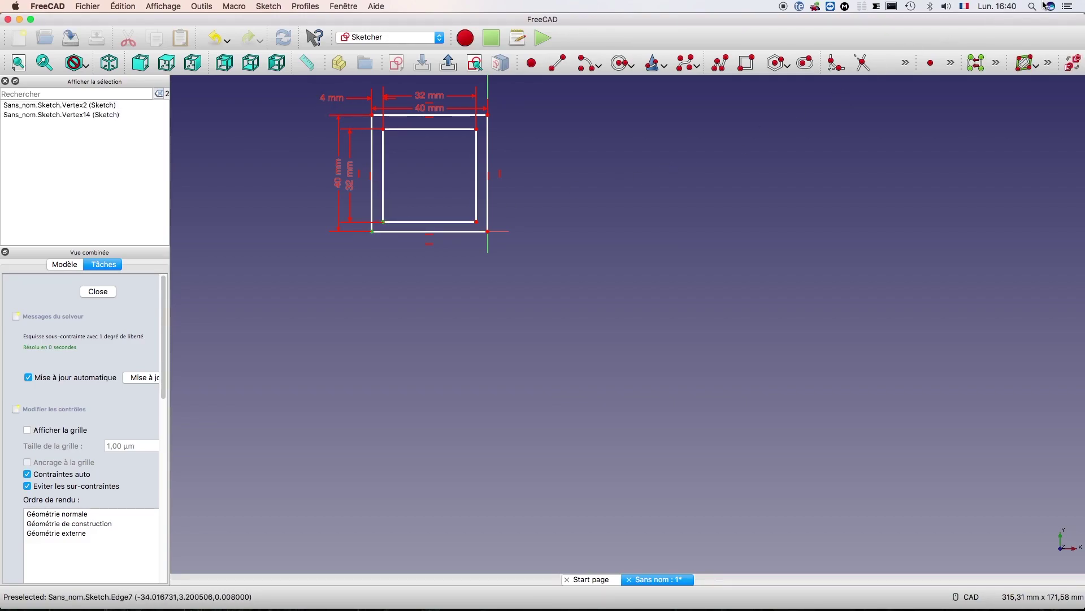
click(951, 64)
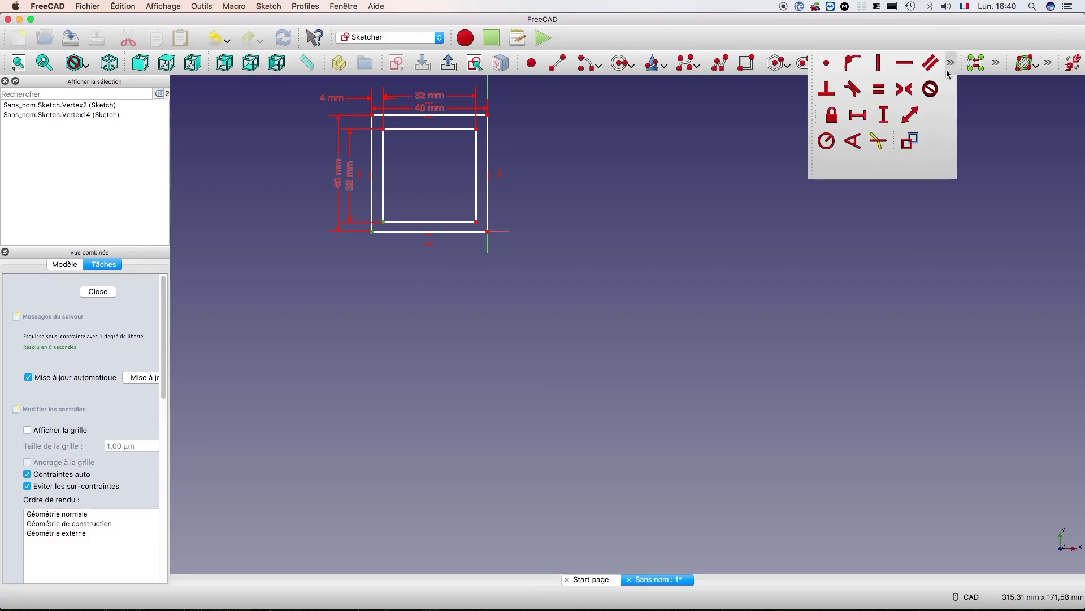
click(884, 116)
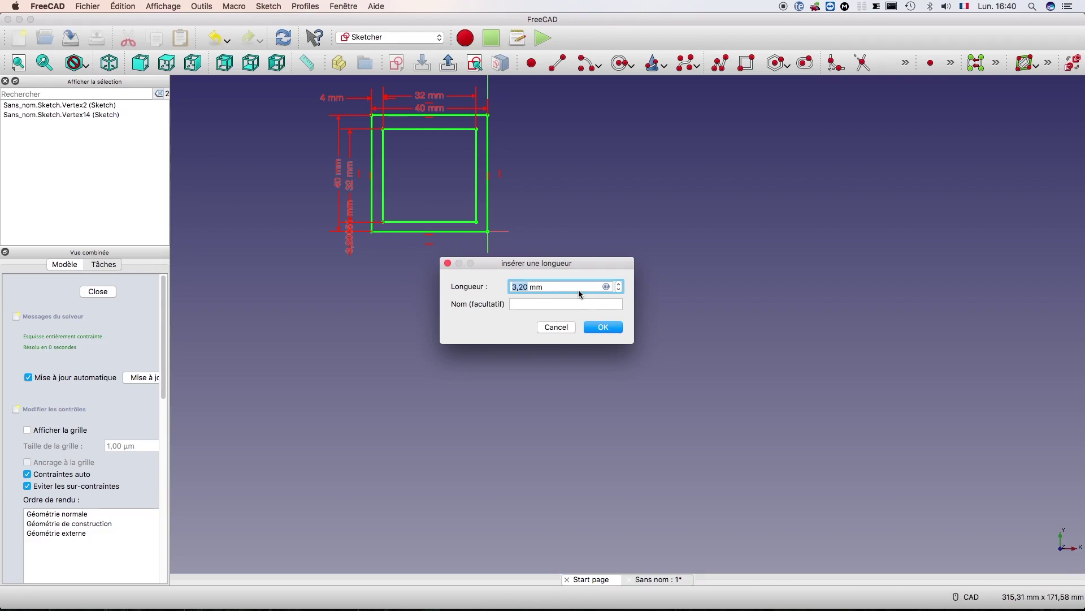
text(4)
key(Return)
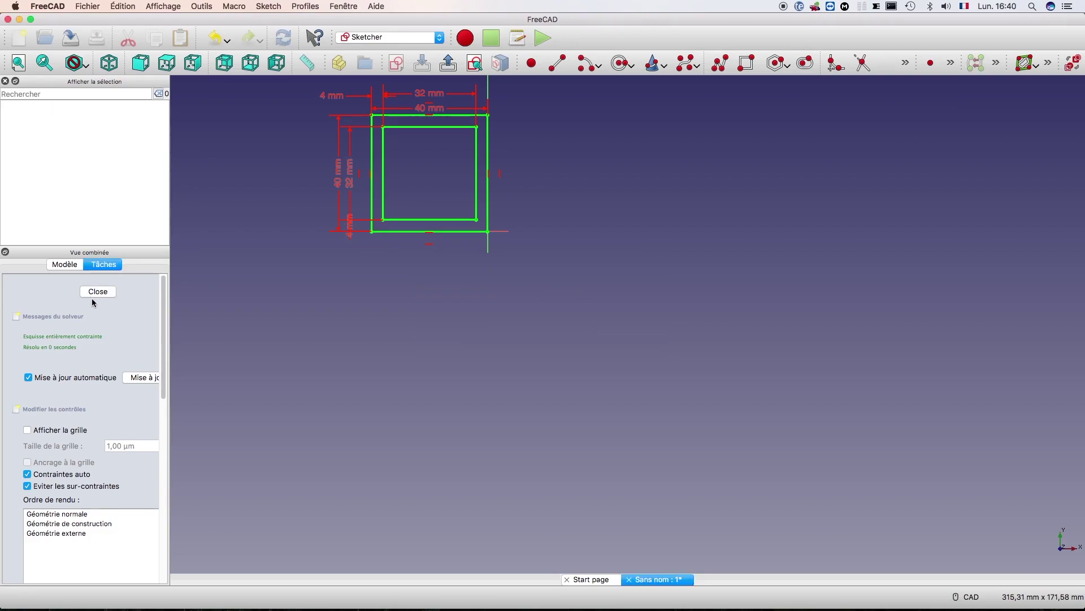
Step: Close the sketch and expand the Body in the model tree to reveal its contents
click(98, 291)
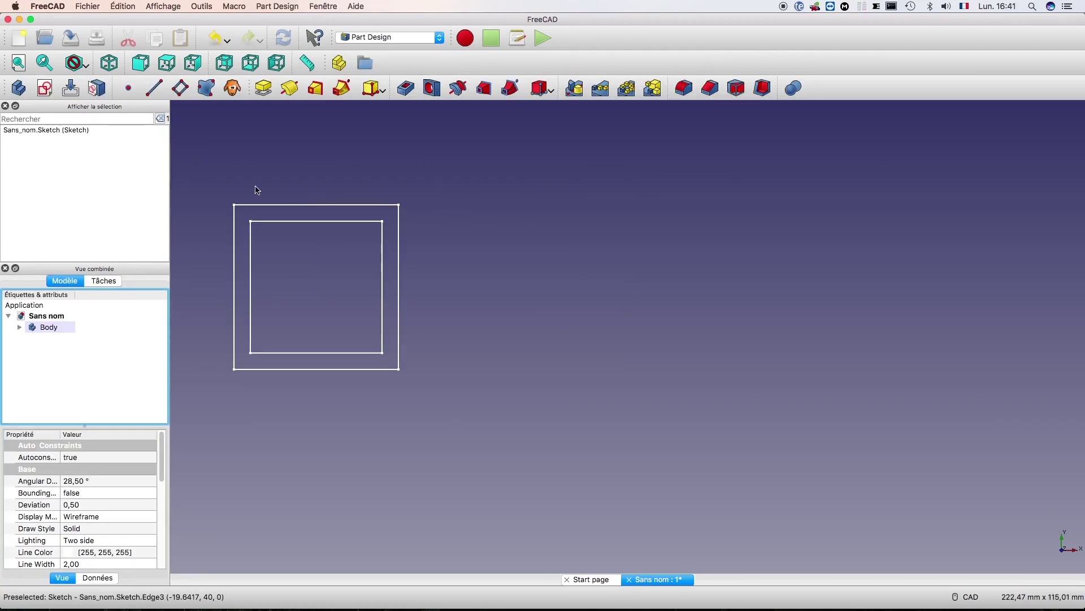
click(19, 328)
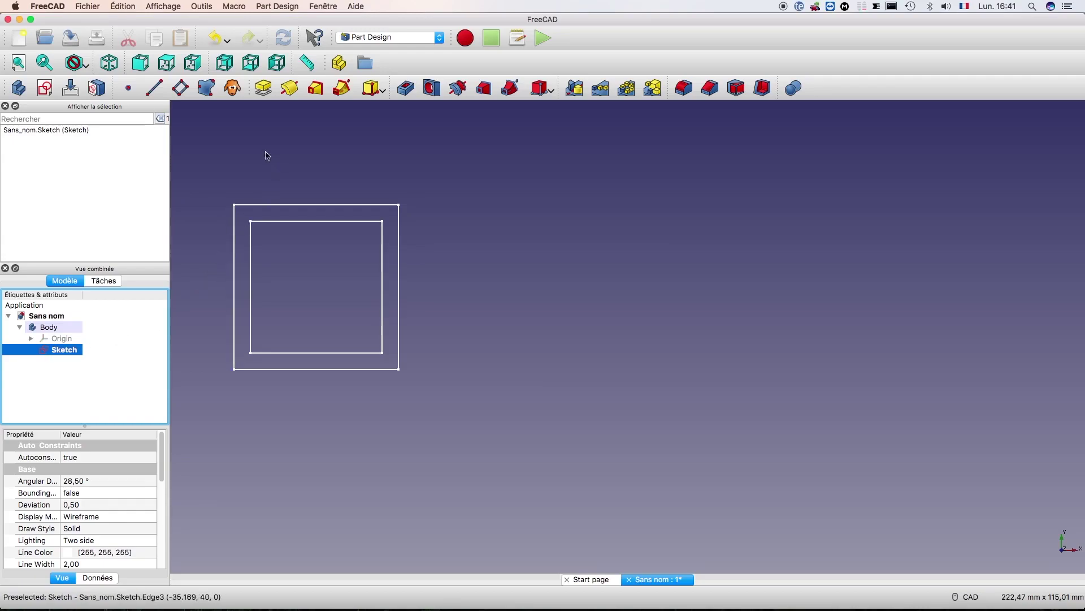
Step: Pad the square frame sketch to a length of 1 mm
click(263, 88)
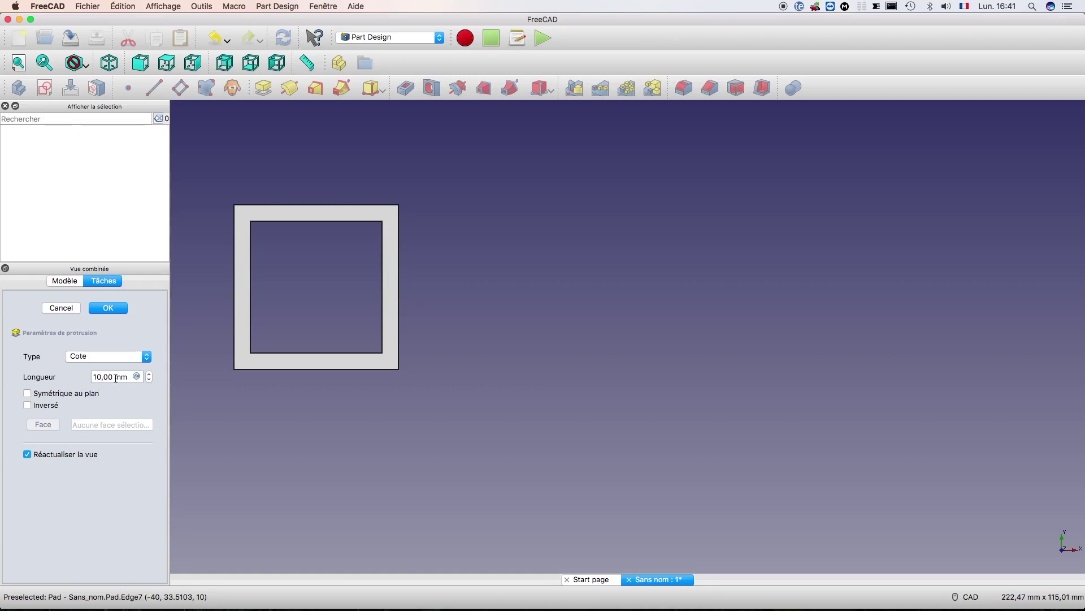
mouse_move(107, 377)
mouse_down()
mouse_move(98, 379)
mouse_move(108, 378)
mouse_up()
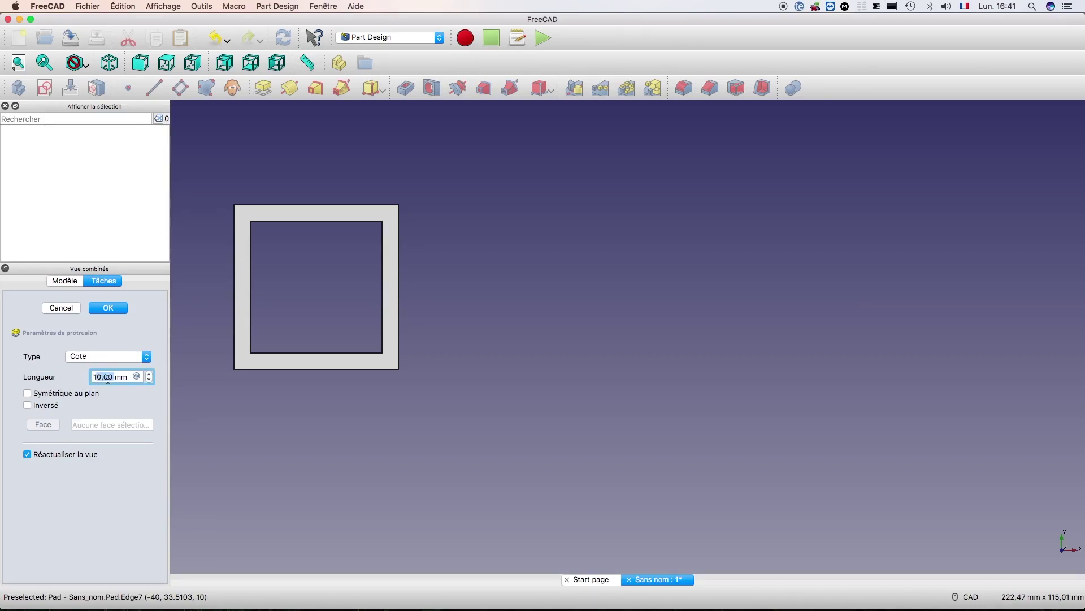
key(BackSpace)
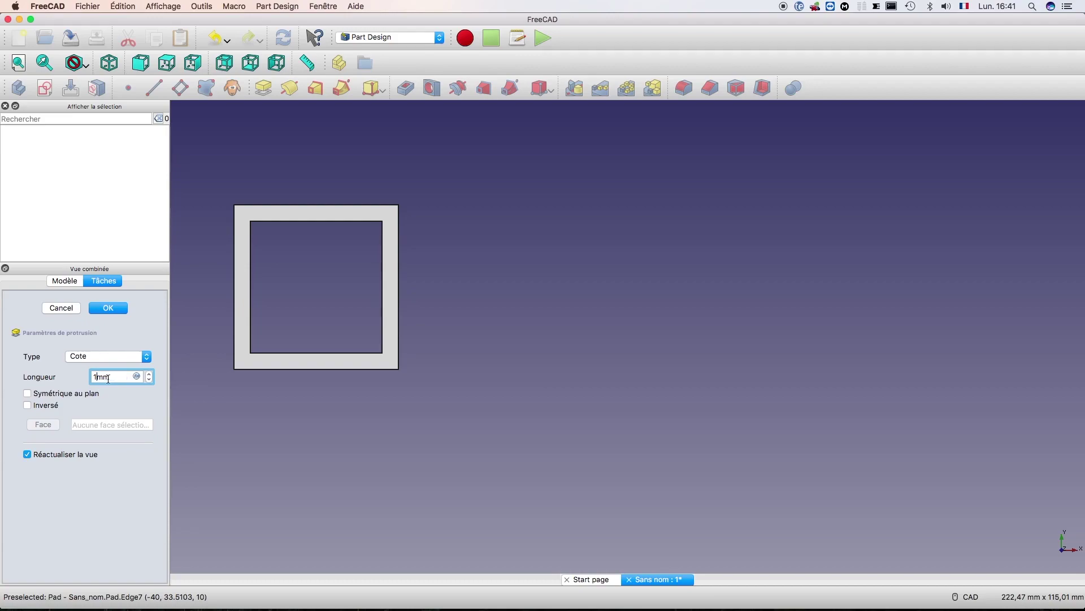
click(108, 307)
Step: Orbit the frame to a slightly angled view using the OpenInventor navigation style, and restore the CAD navigation style
right_click(466, 292)
mouse_move(490, 303)
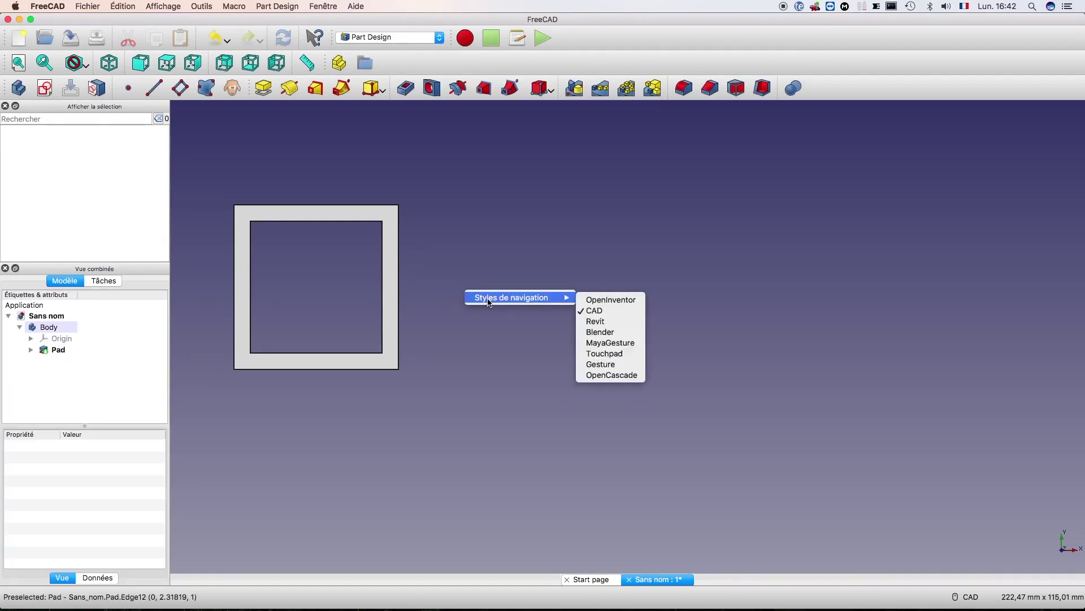
click(590, 309)
drag(450, 317, 502, 324)
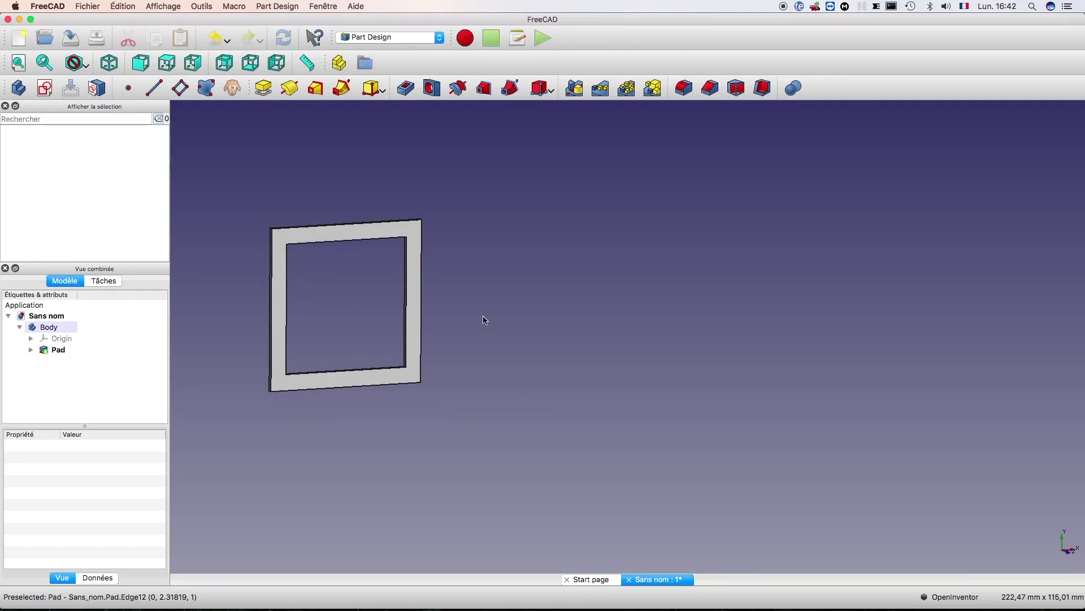
right_click(484, 320)
mouse_move(495, 325)
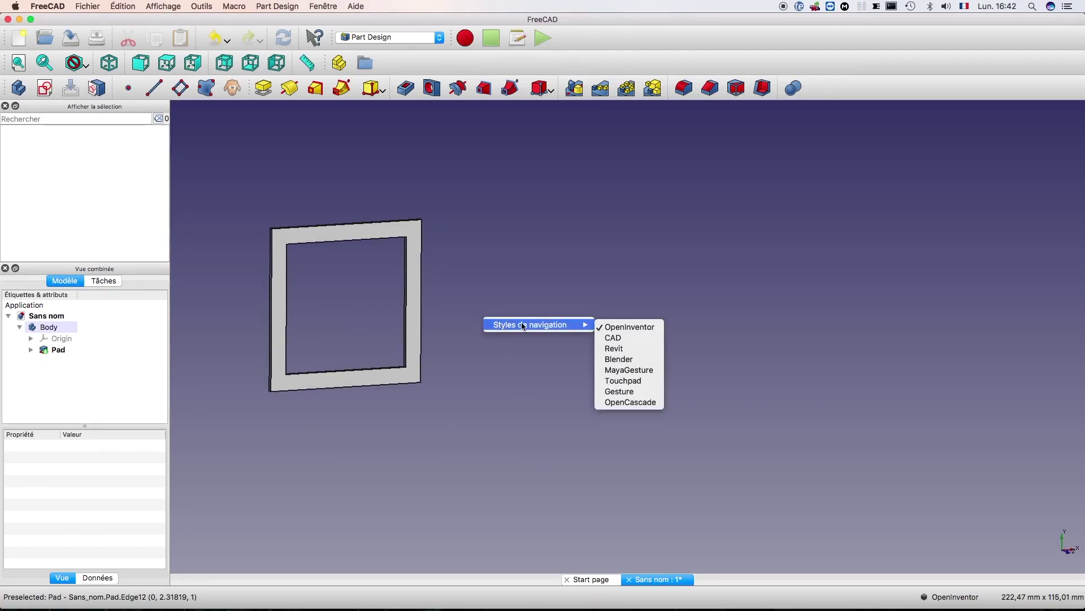
click(611, 338)
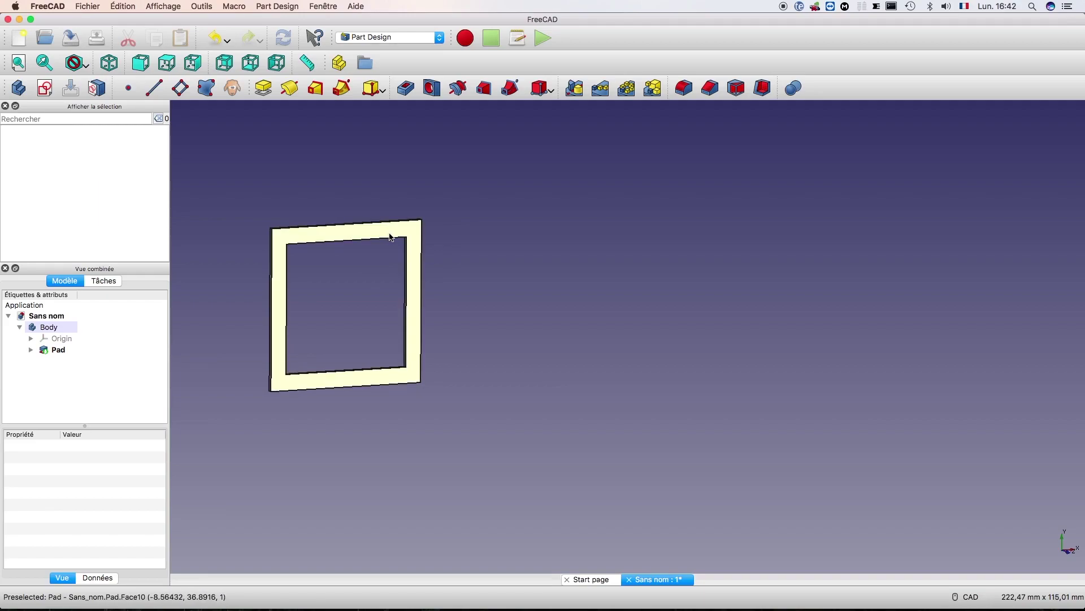
Step: Create a sketch on the frame's front face and link the inner square's upper and lower edges as external geometry
click(282, 239)
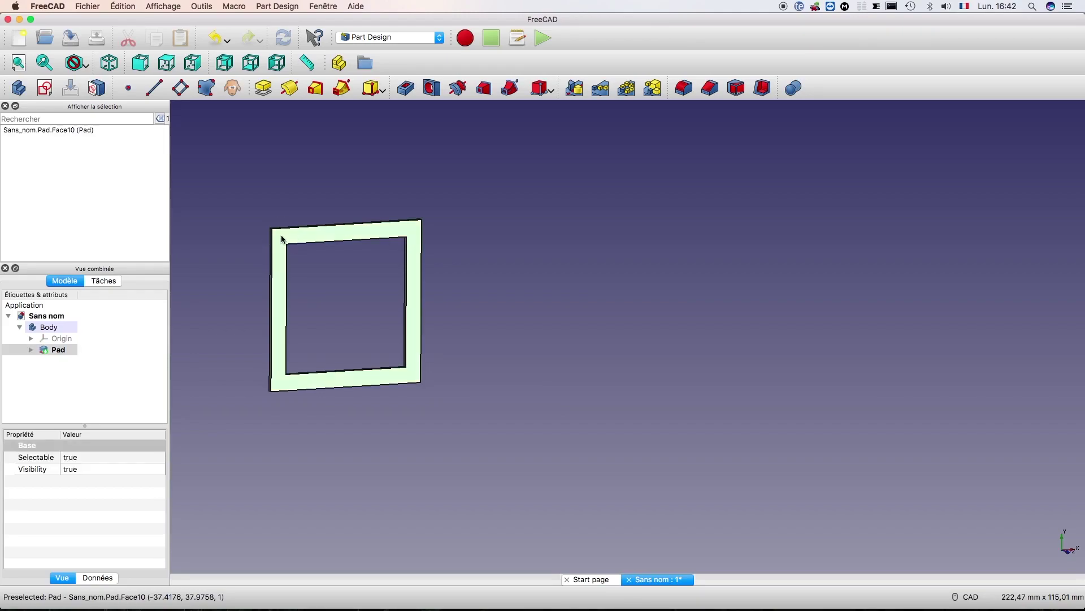
click(45, 87)
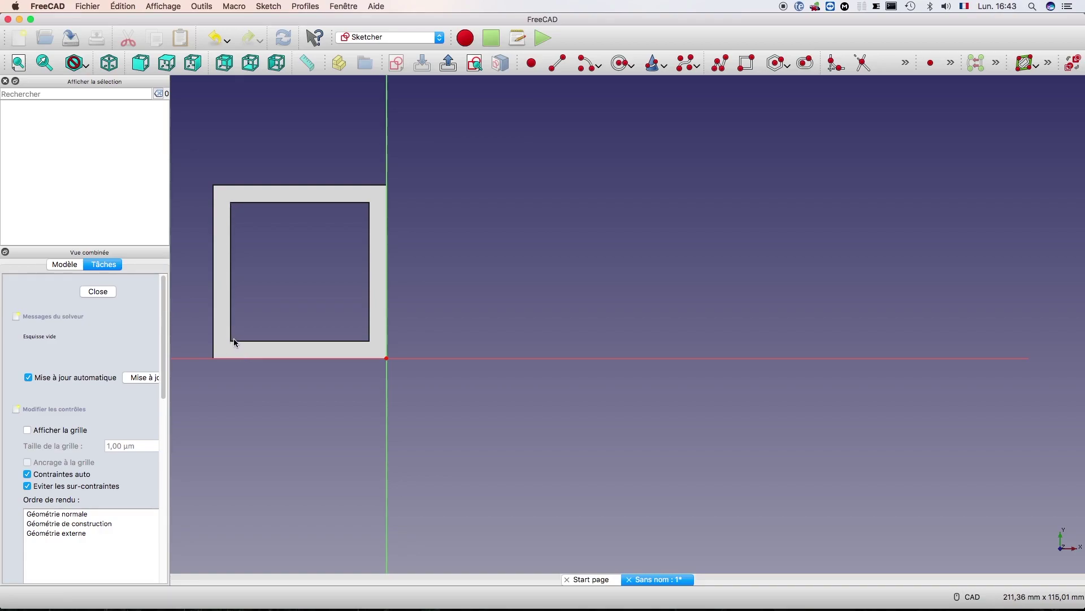
click(906, 64)
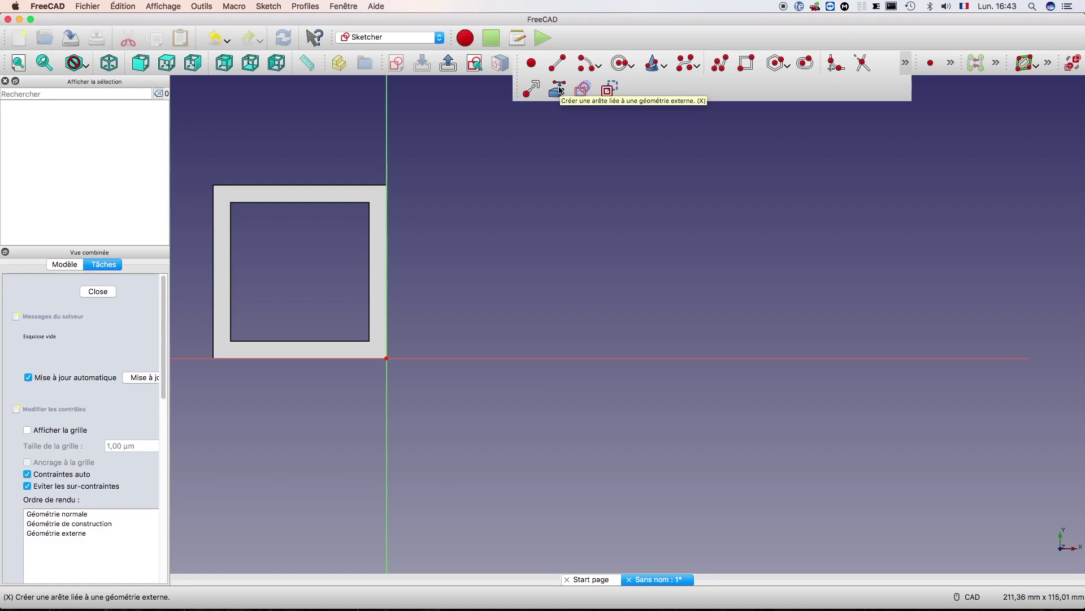
click(558, 90)
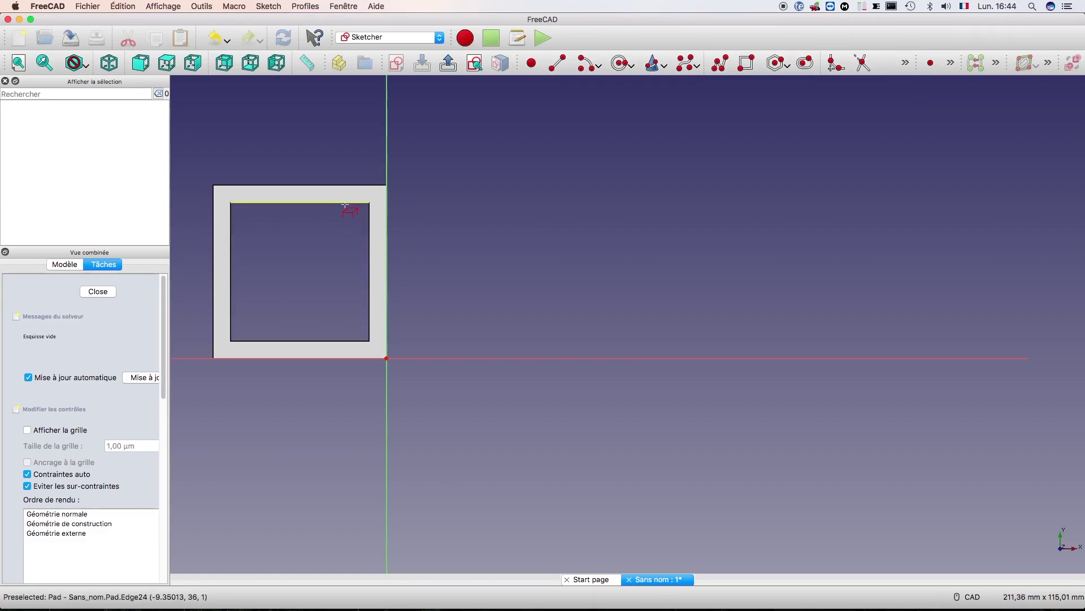
click(345, 206)
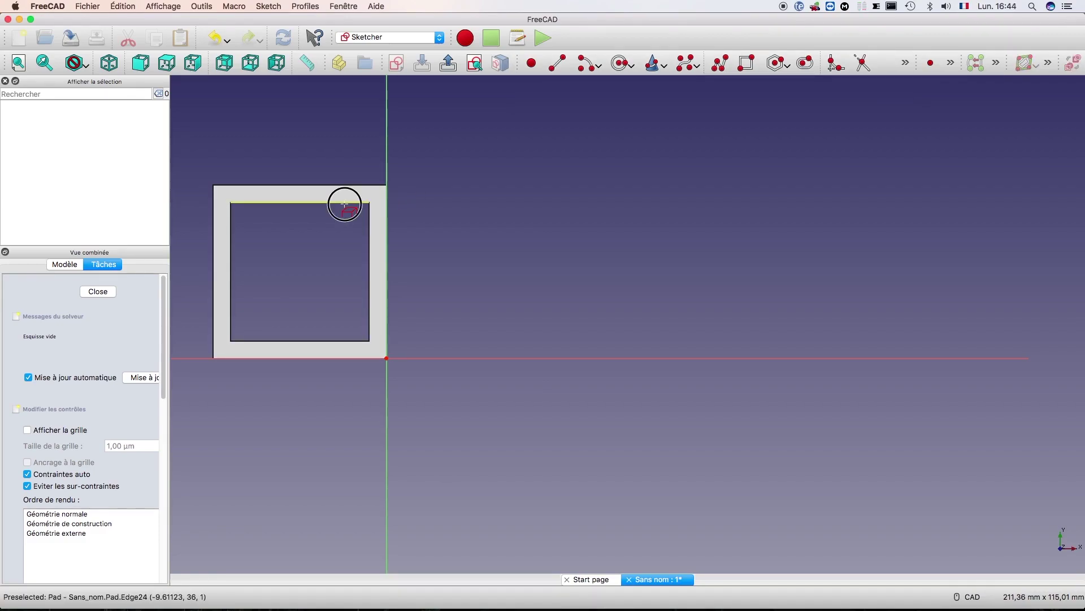
click(286, 341)
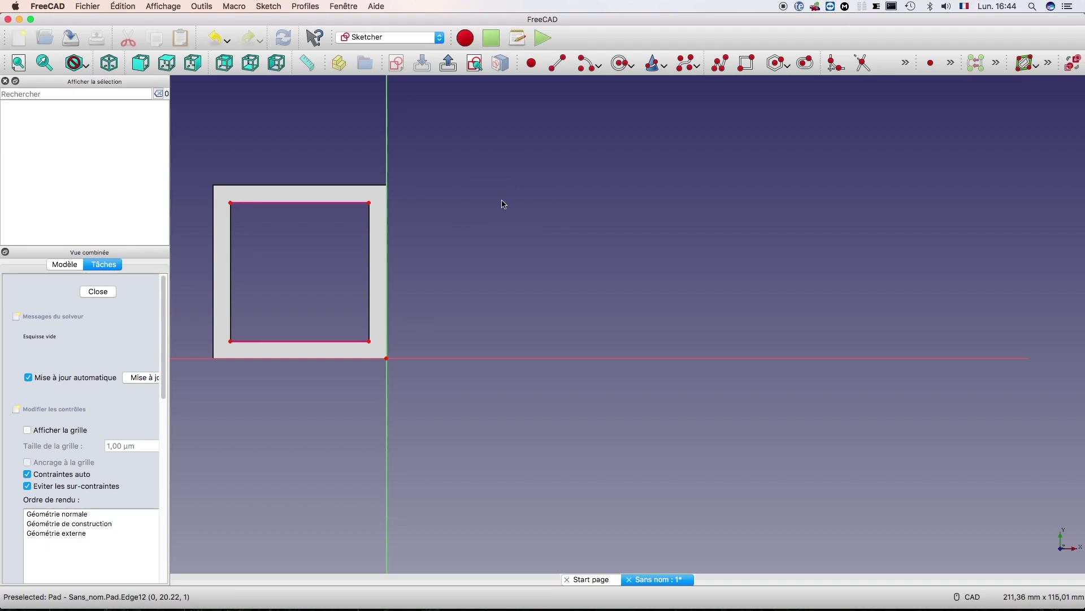
Step: Draw four circles of about 4 mm radius centred on the inner square's corners, the upper-right and lower-left ones tangent to the axes
click(621, 64)
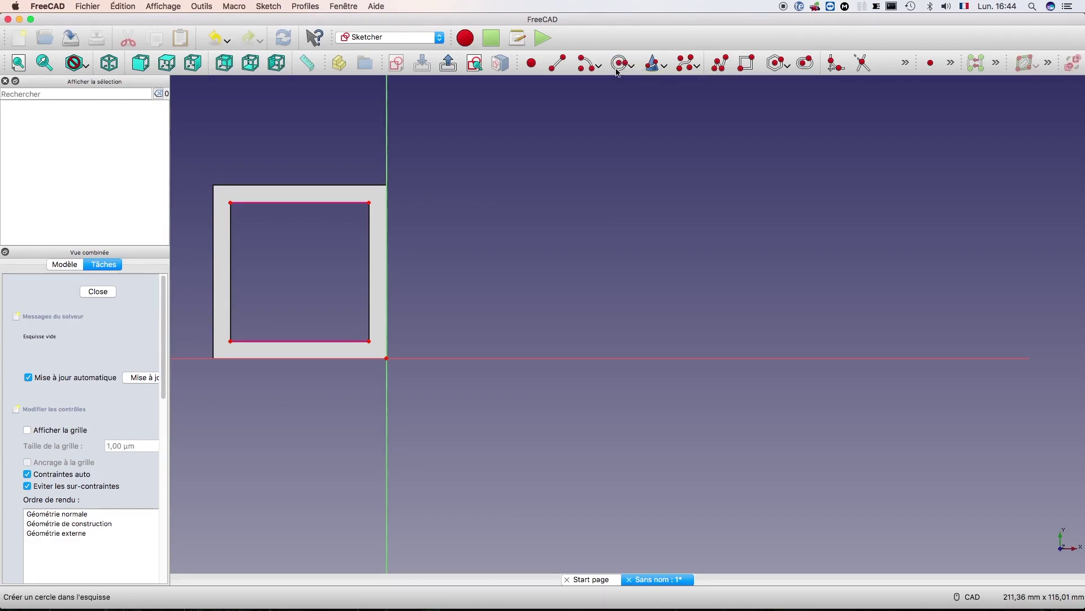
click(231, 202)
click(223, 189)
click(369, 202)
click(385, 183)
click(231, 341)
click(237, 358)
click(369, 341)
click(385, 349)
key(Escape)
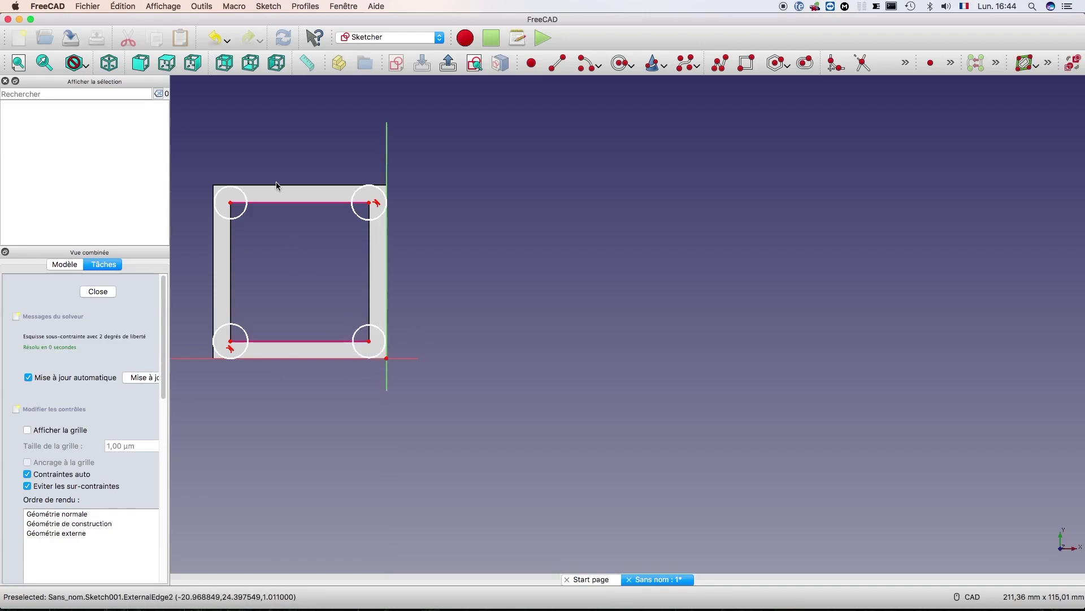
Step: Constrain the radius of the upper-left circle to 4 mm
click(238, 217)
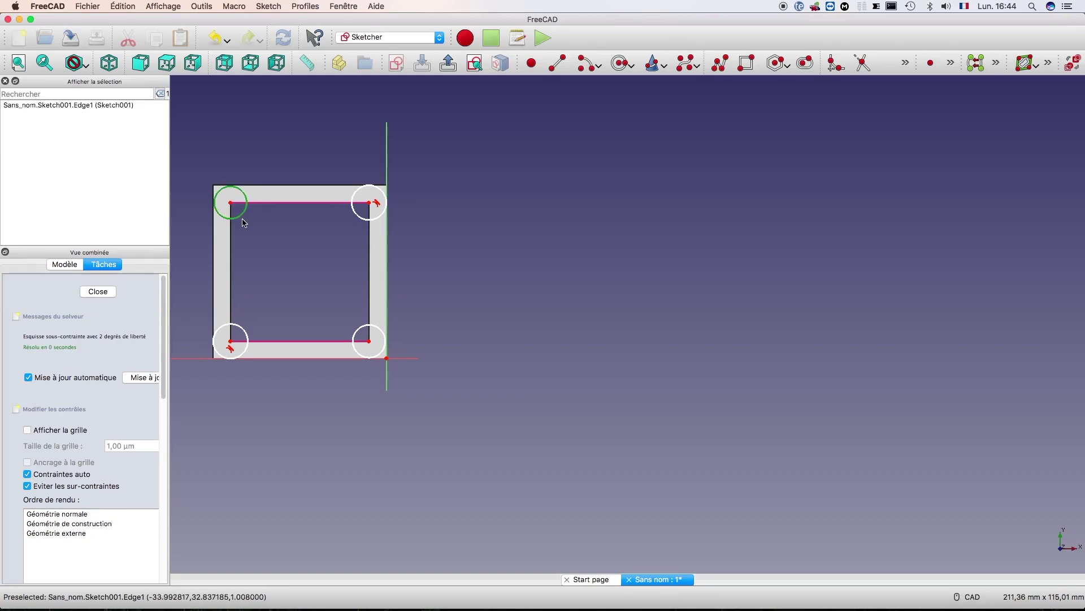
click(952, 64)
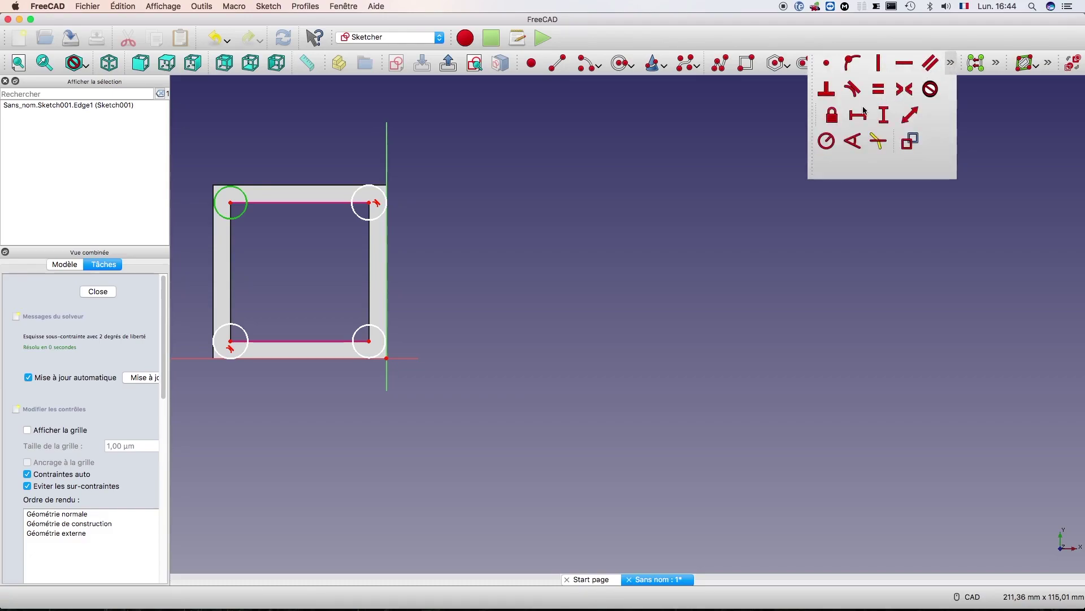
click(827, 141)
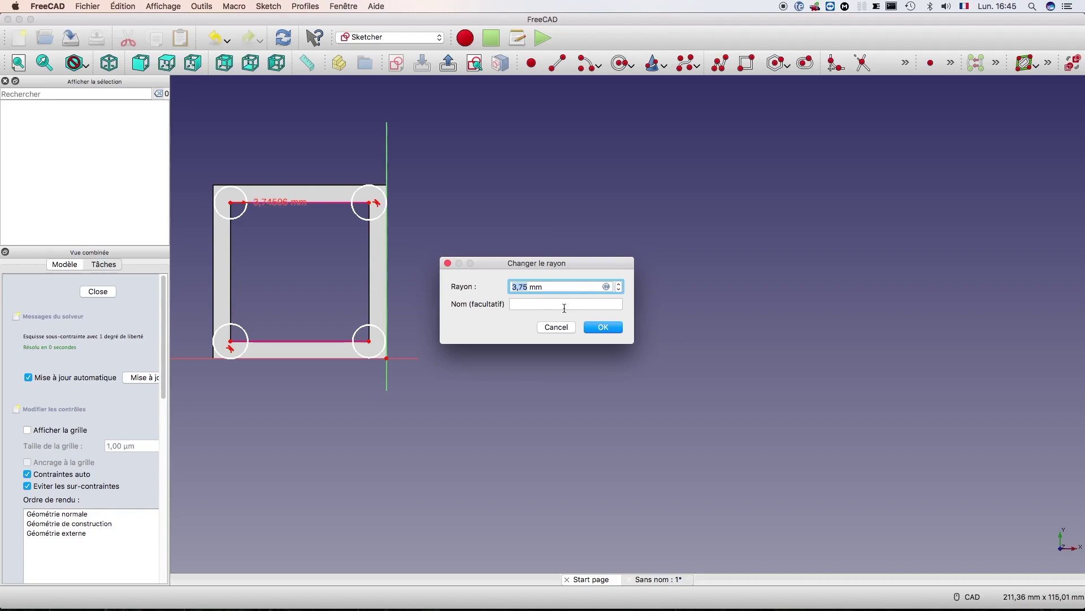
text(4)
click(602, 328)
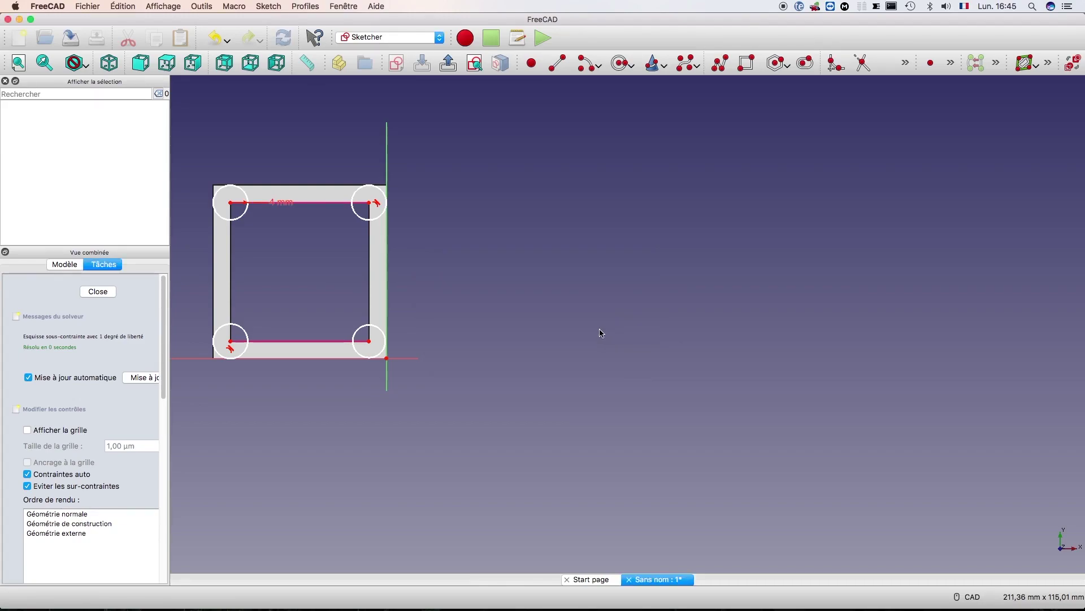
click(356, 194)
click(951, 63)
click(824, 141)
key(Escape)
Step: Constrain the radius of the lower-right circle to 4 mm
click(382, 330)
click(951, 63)
click(827, 141)
key(Return)
click(951, 63)
key(Escape)
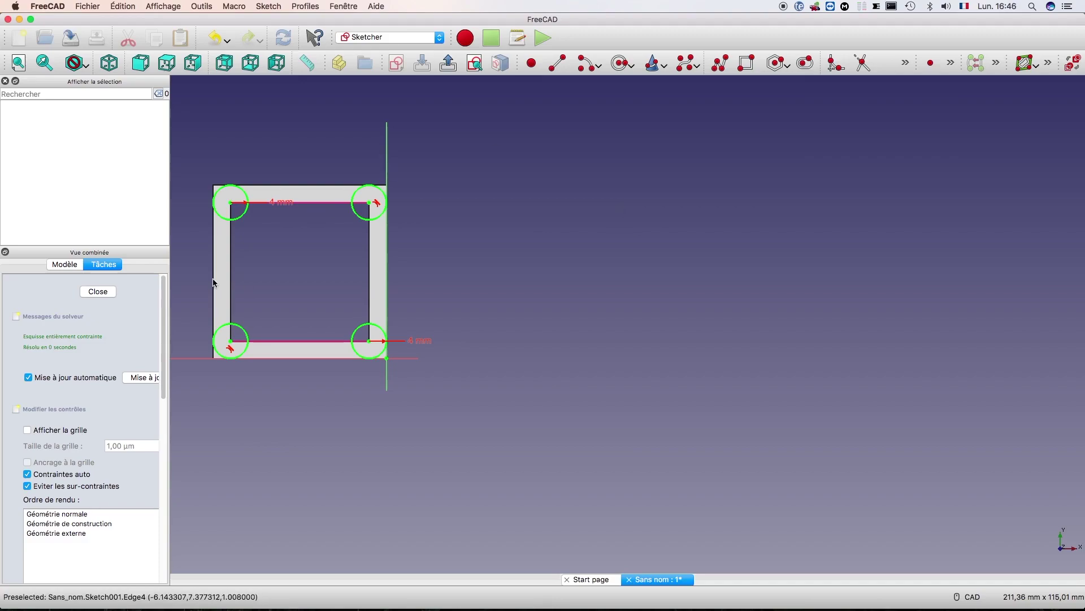
Step: Close the sketch and pad the four corner circles to a length of 3 mm
click(97, 291)
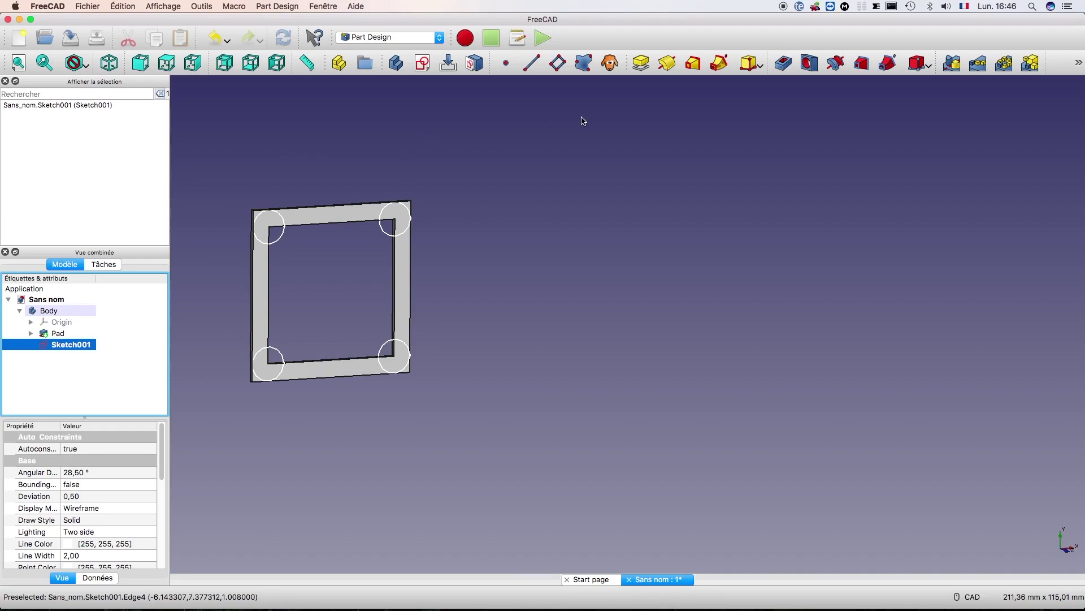
click(640, 63)
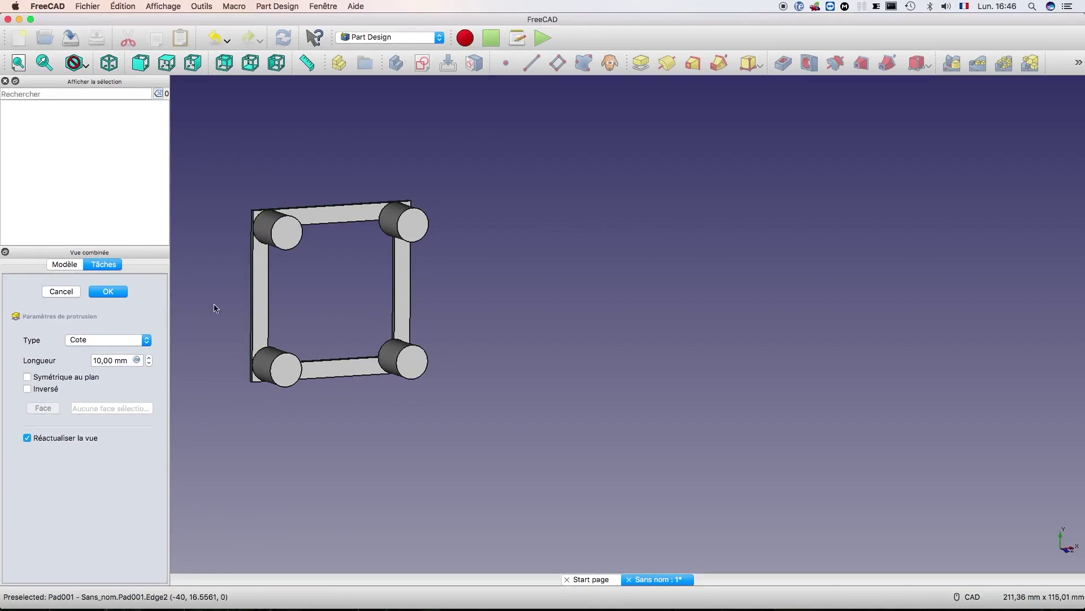
drag(113, 360, 87, 363)
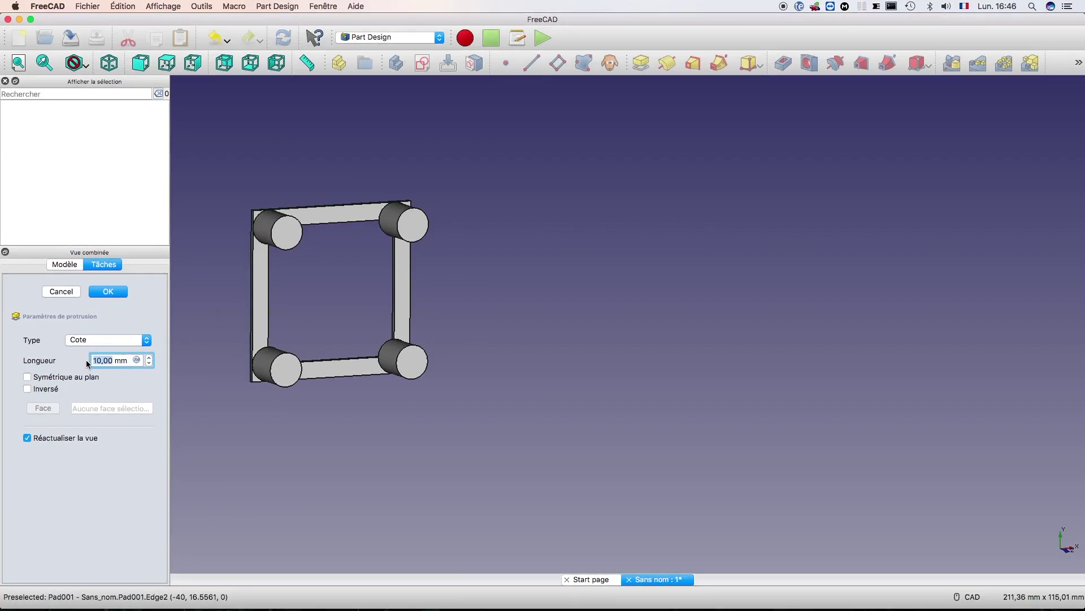
text(3)
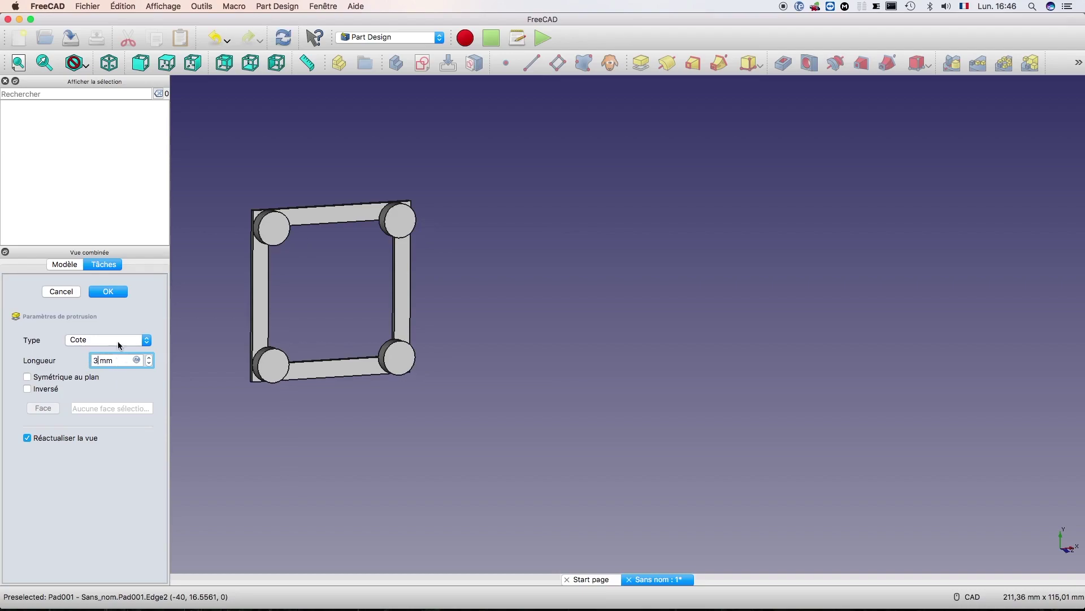
click(109, 292)
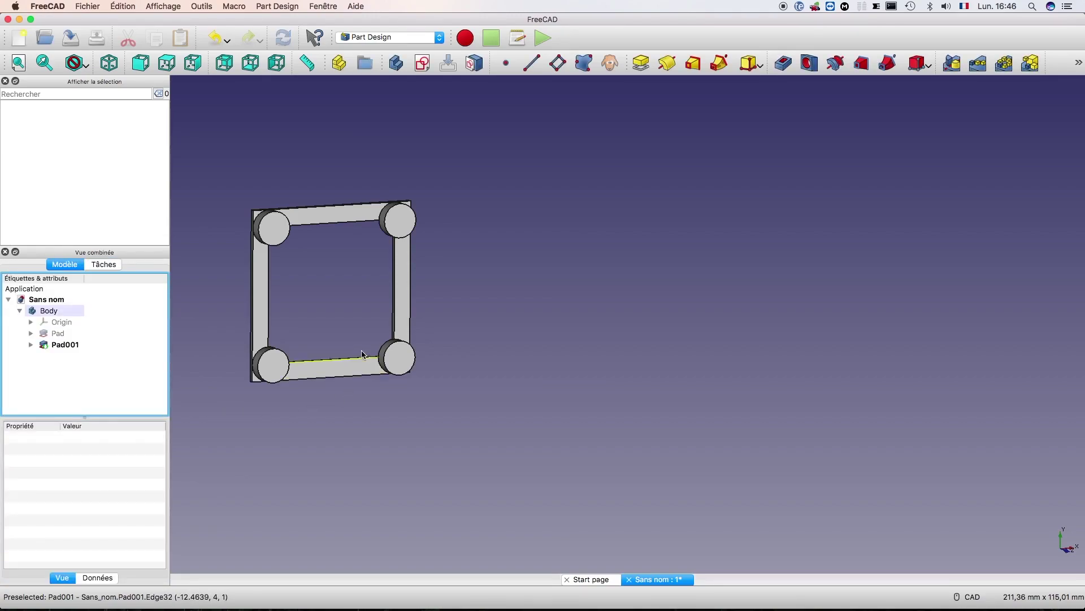
Step: Create a sketch on the upper-left cylinder's end face and link the circular edges of all four cylinders as external geometry
click(277, 229)
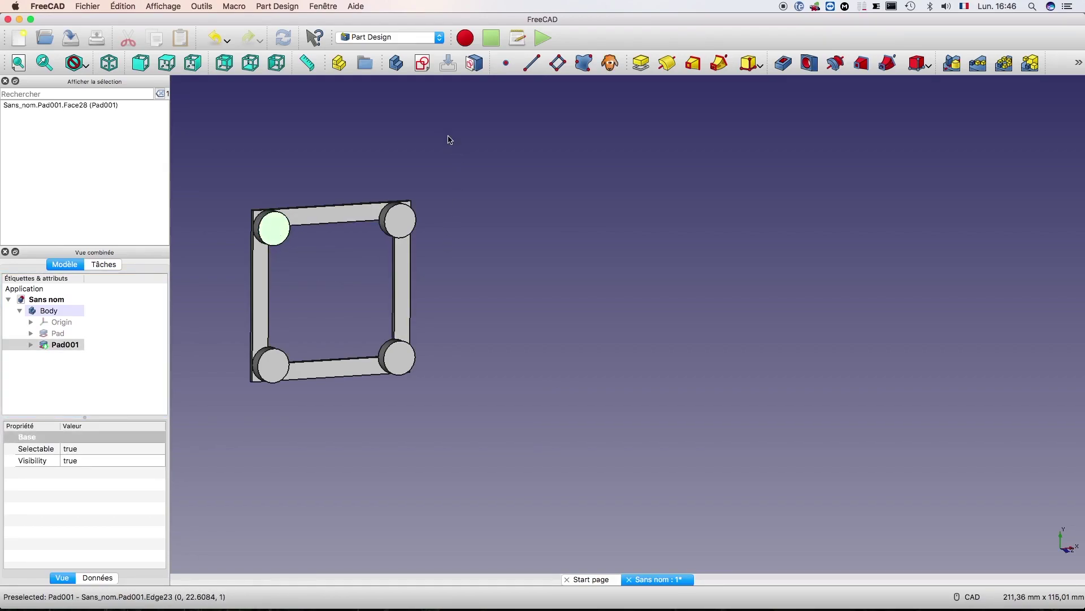
click(425, 66)
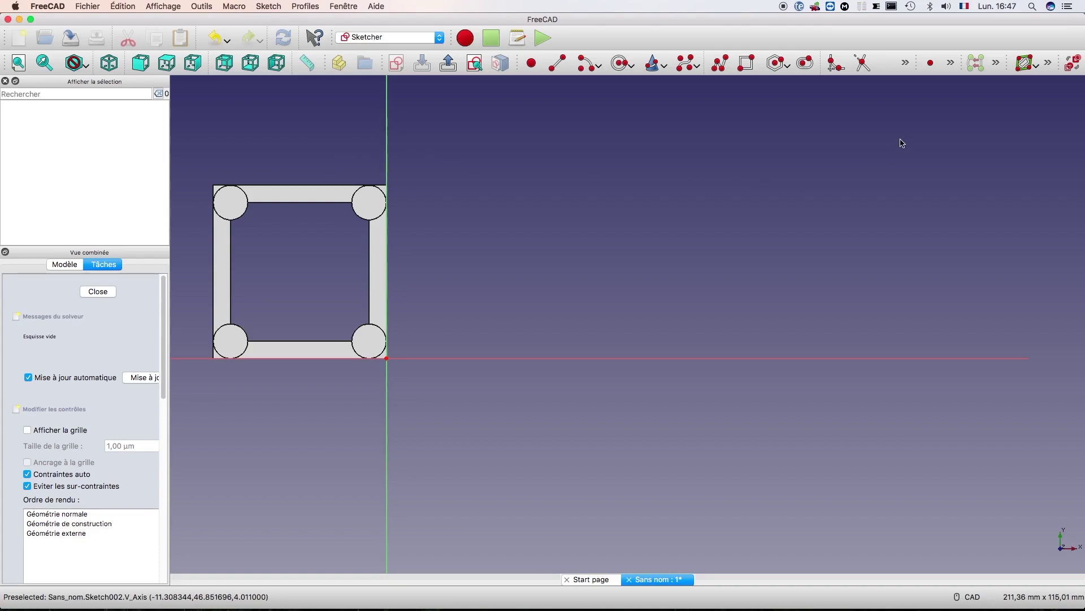
click(905, 63)
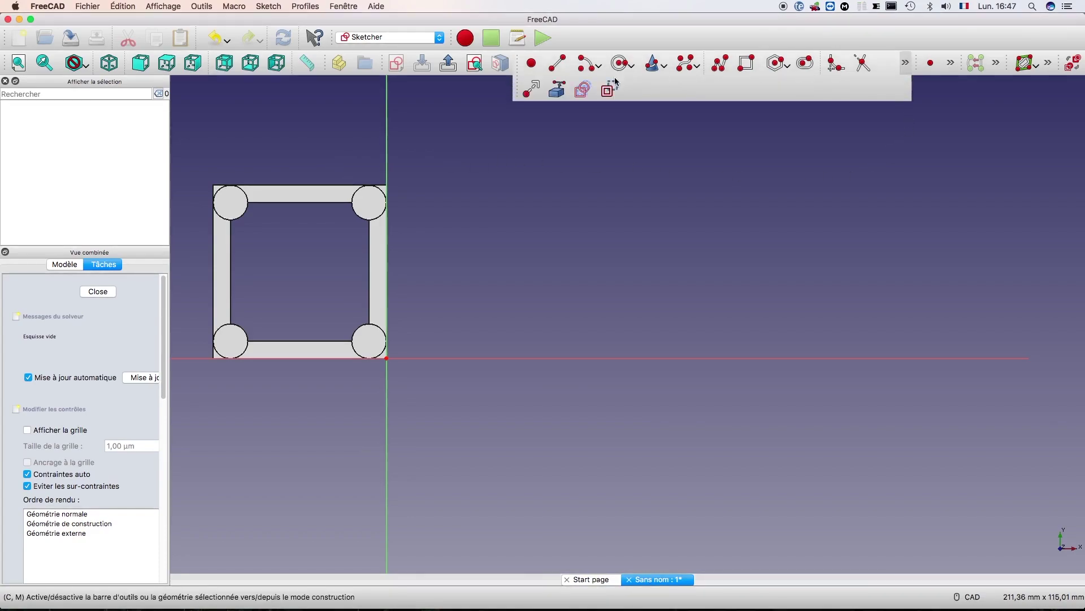
click(557, 90)
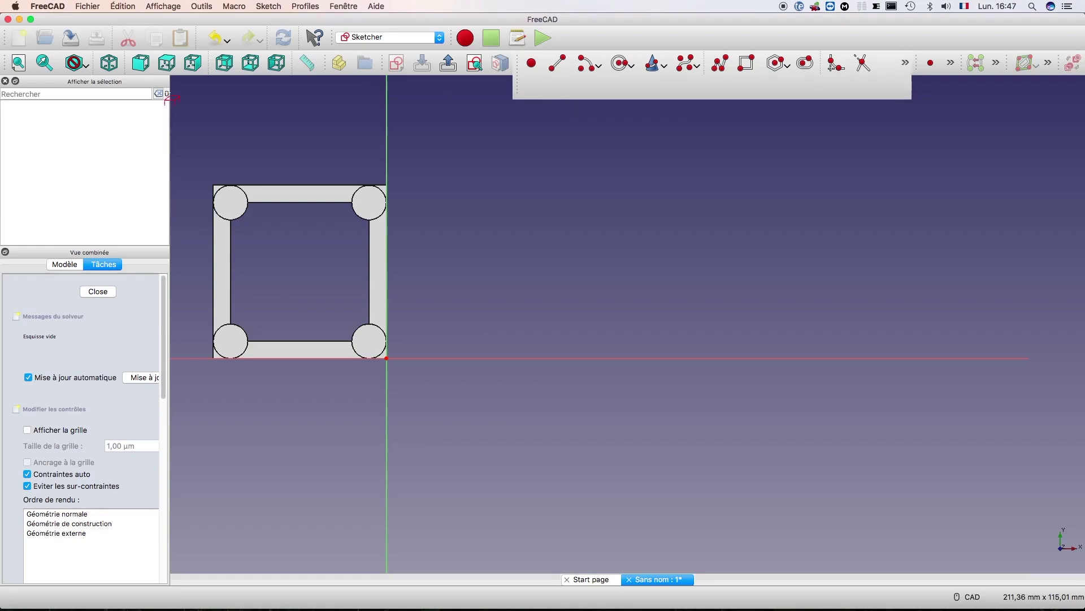
click(226, 197)
click(370, 186)
click(230, 326)
click(369, 325)
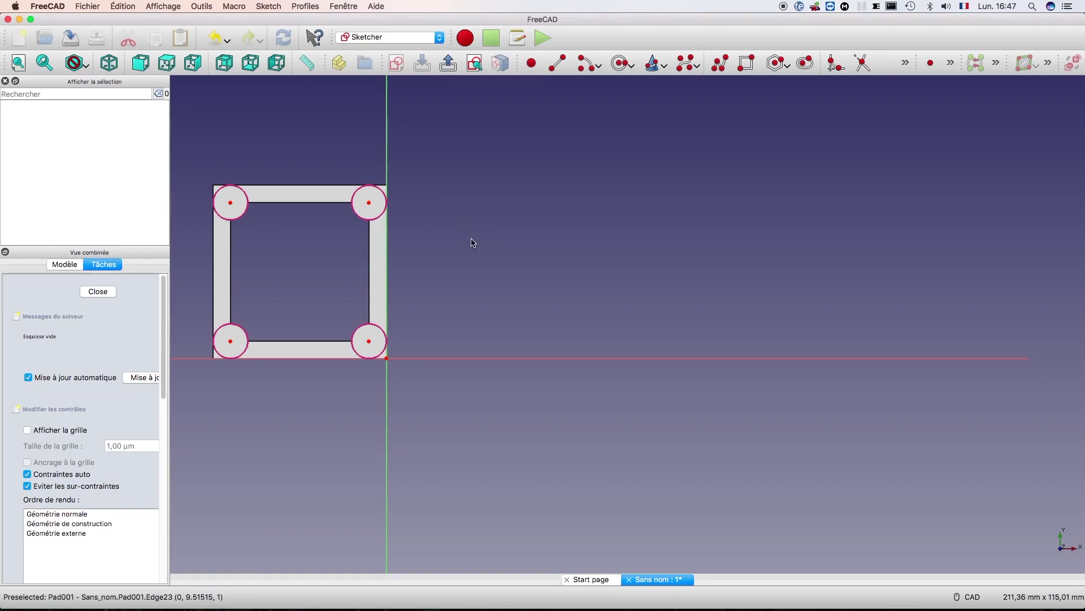
Step: Draw four small circles of about 2 mm radius, each centred on one of the corner cylinders
click(618, 61)
click(230, 202)
click(238, 207)
click(230, 341)
click(240, 336)
click(368, 341)
click(377, 337)
click(369, 202)
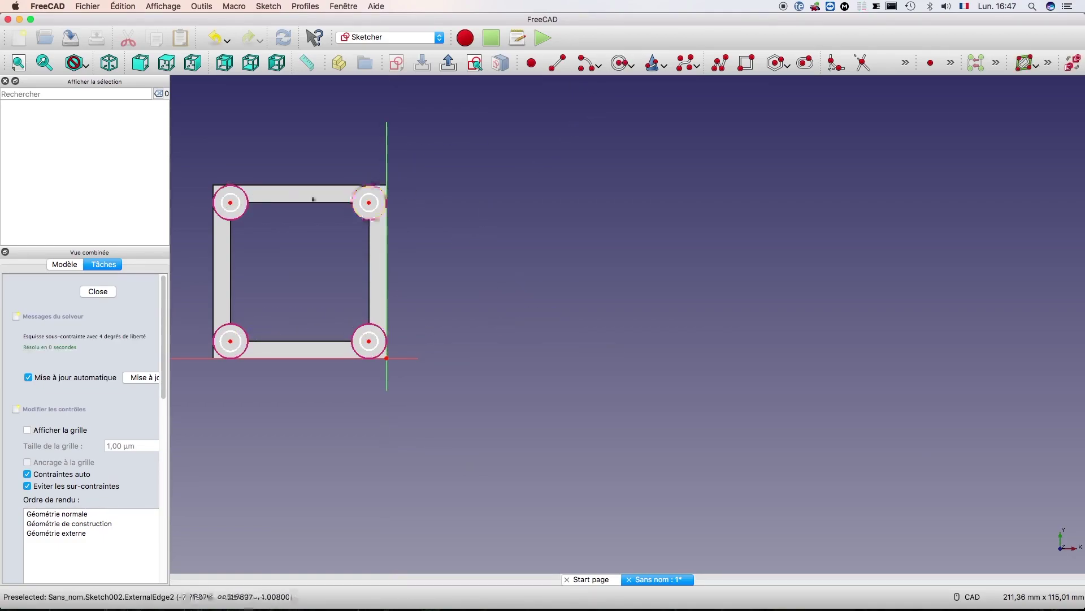
Step: Check the hole size in the fan's dimension drawing and constrain the upper-left small circle's radius to 4,3/2 mm
click(226, 196)
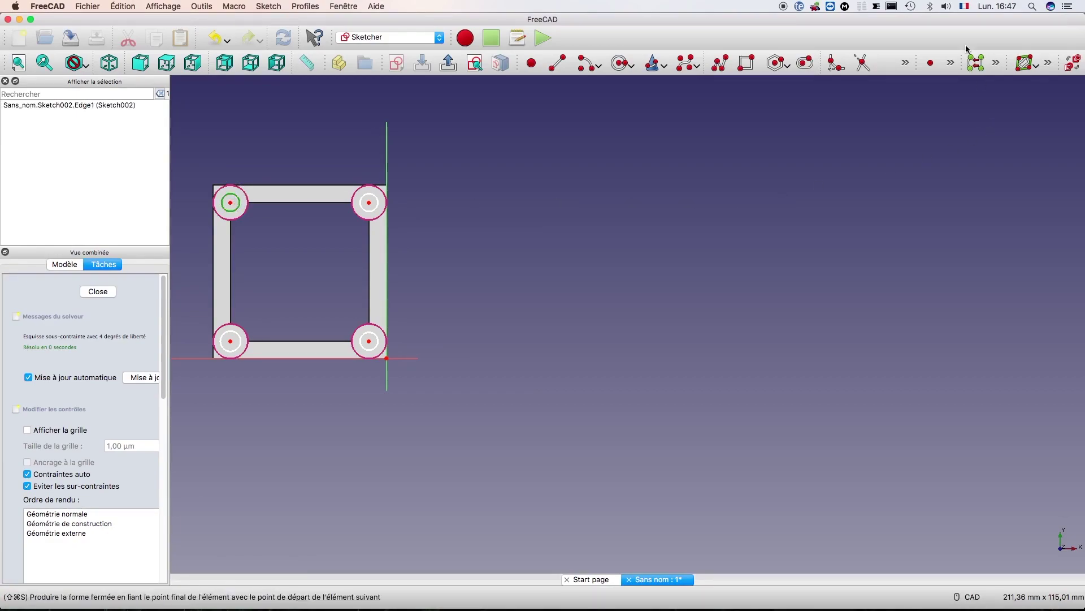
click(950, 62)
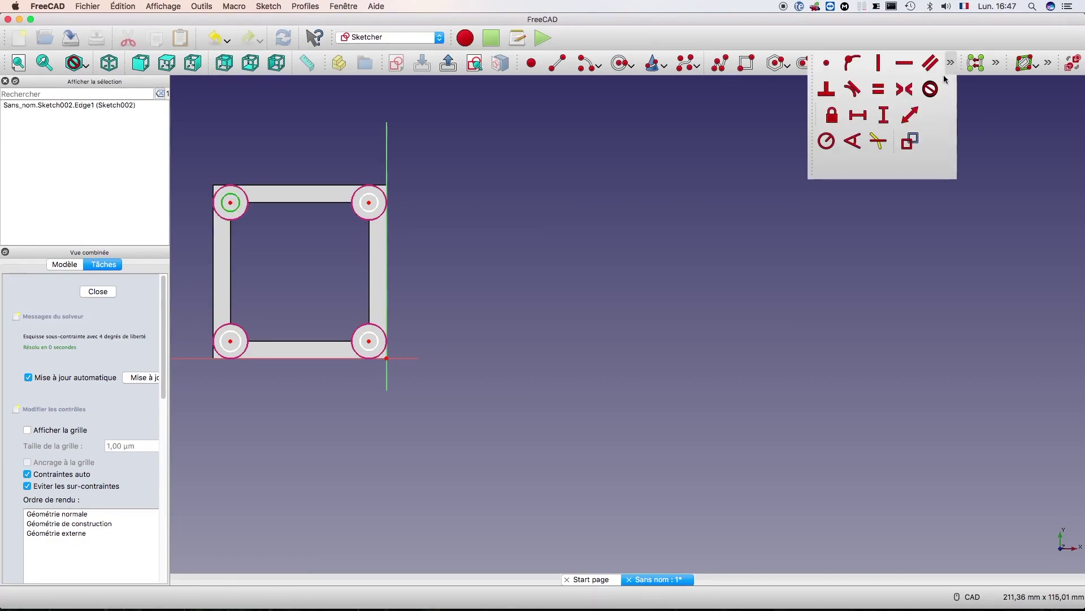
click(826, 141)
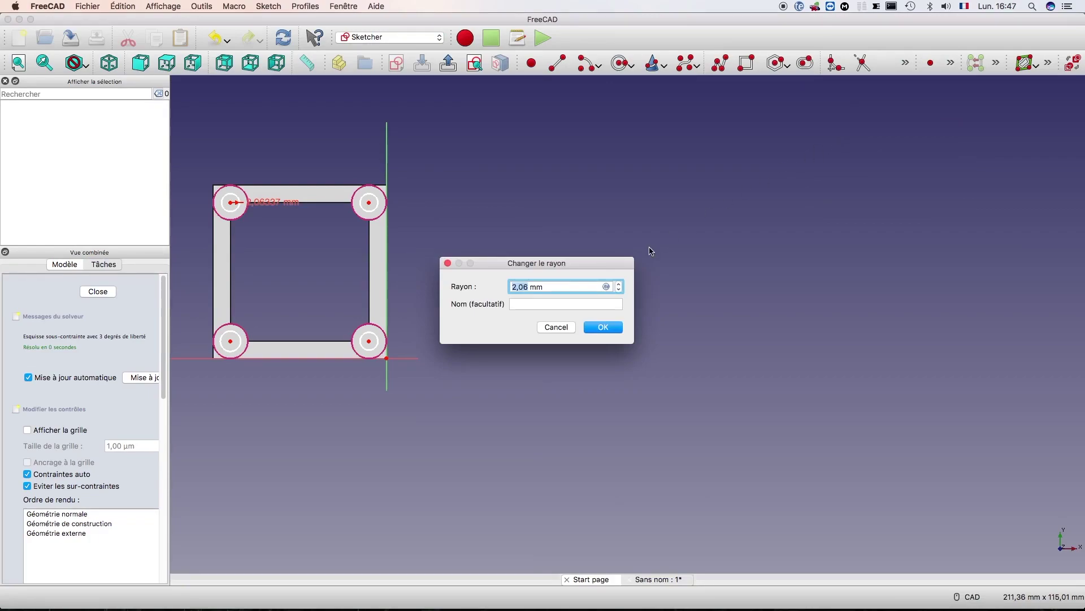
mouse_move(650, 608)
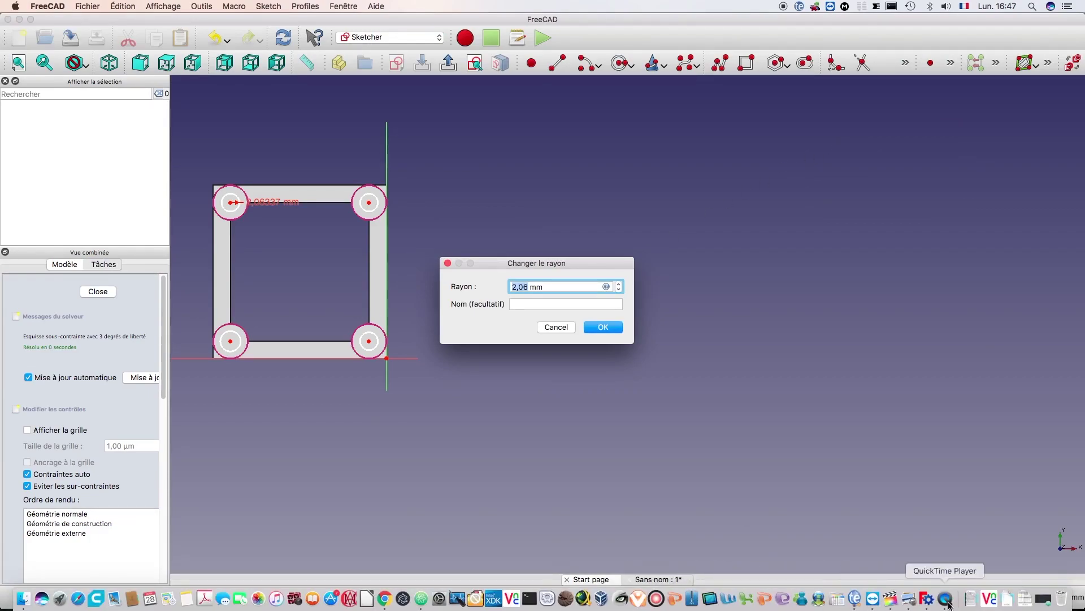
click(907, 599)
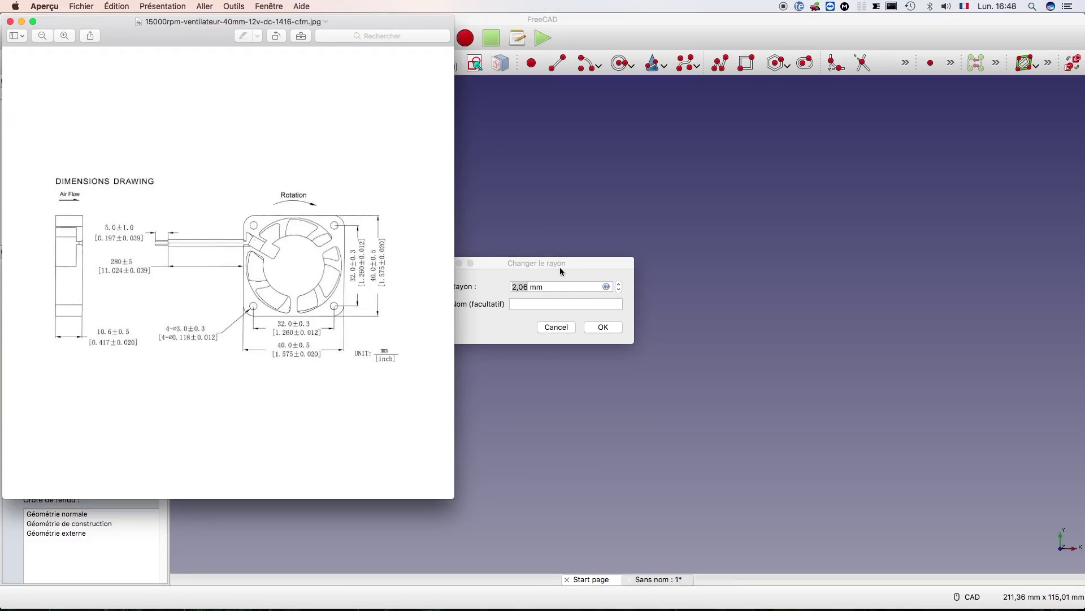
click(585, 260)
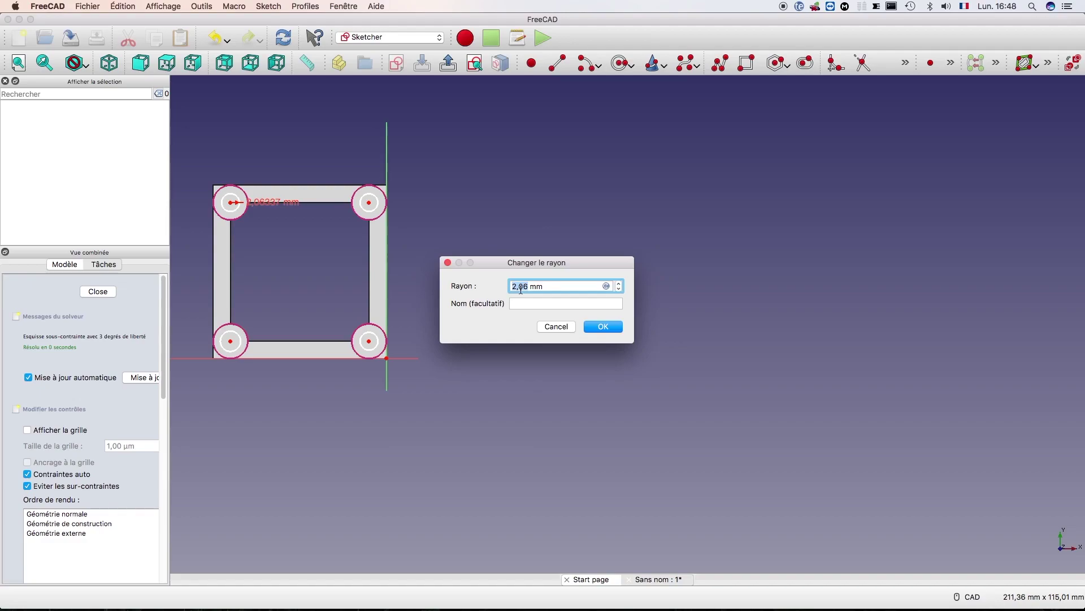
text(4,3)
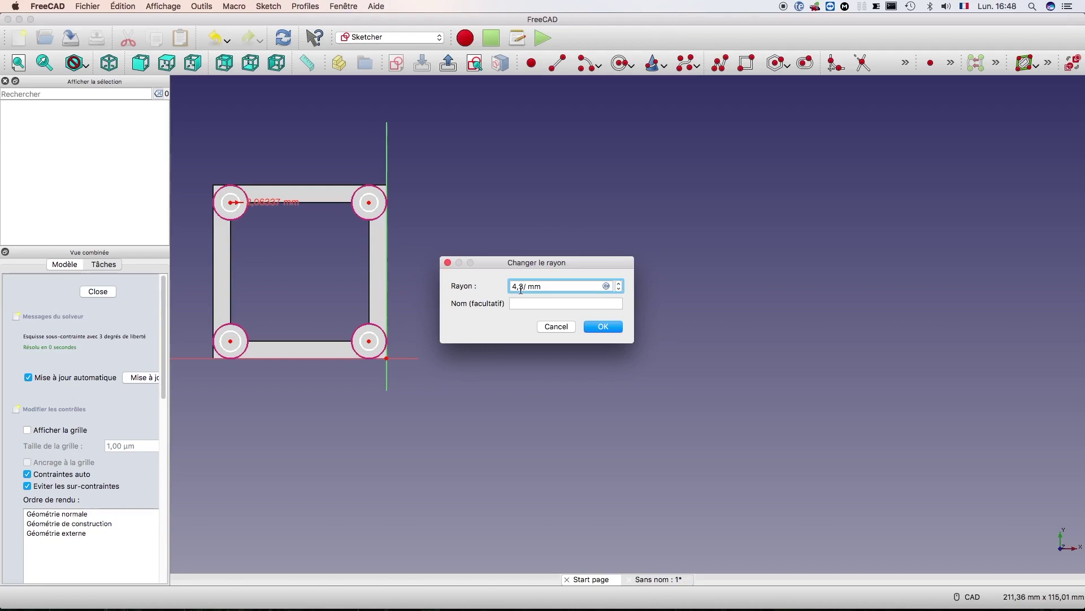
text(/2)
click(609, 327)
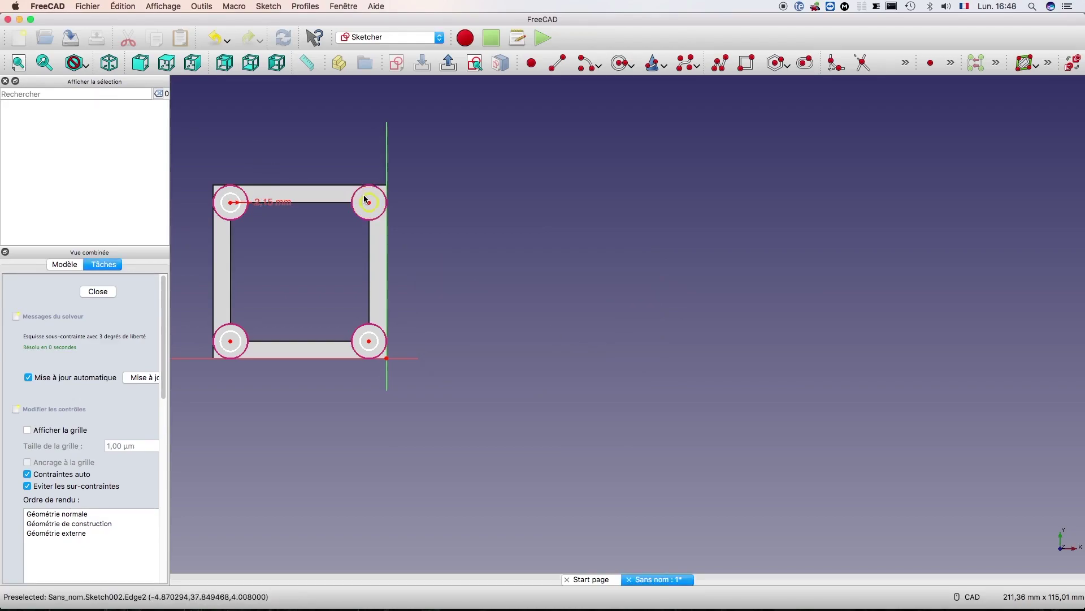
Step: Constrain the radius of the small circle in the upper-right cylinder to 2,15 mm
click(364, 196)
click(951, 62)
click(825, 141)
text(2,15)
click(605, 327)
Step: Constrain the radii of the small circles in the lower-left and lower-right cylinders to 2,15 mm
click(226, 332)
click(951, 62)
click(826, 141)
text(2,15)
click(605, 326)
click(364, 332)
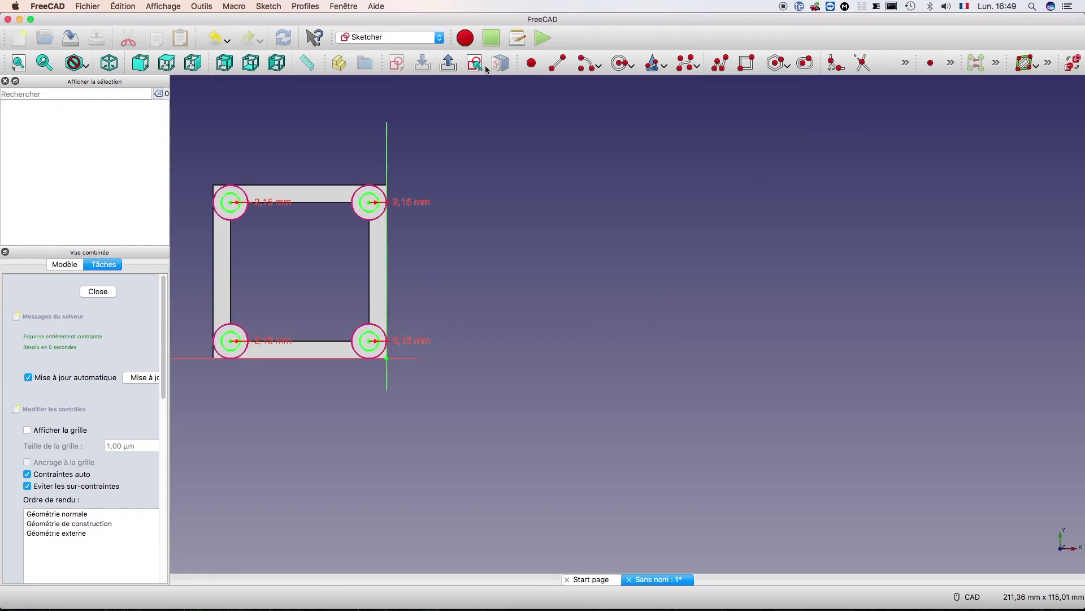
Step: Close the sketch and pocket its four small circles through the whole part (À travers tout)
click(96, 292)
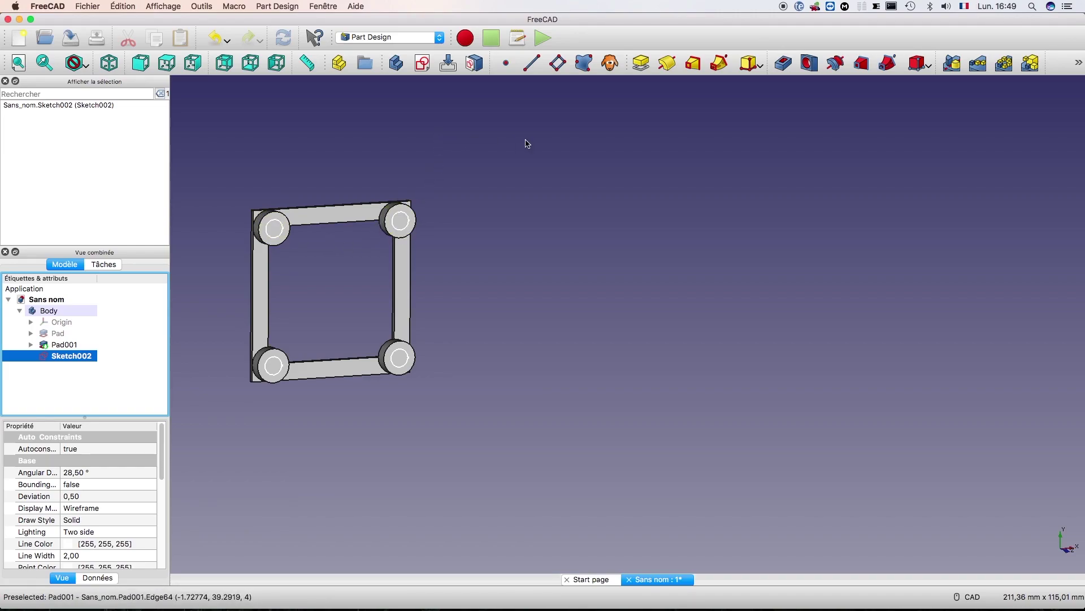
click(784, 65)
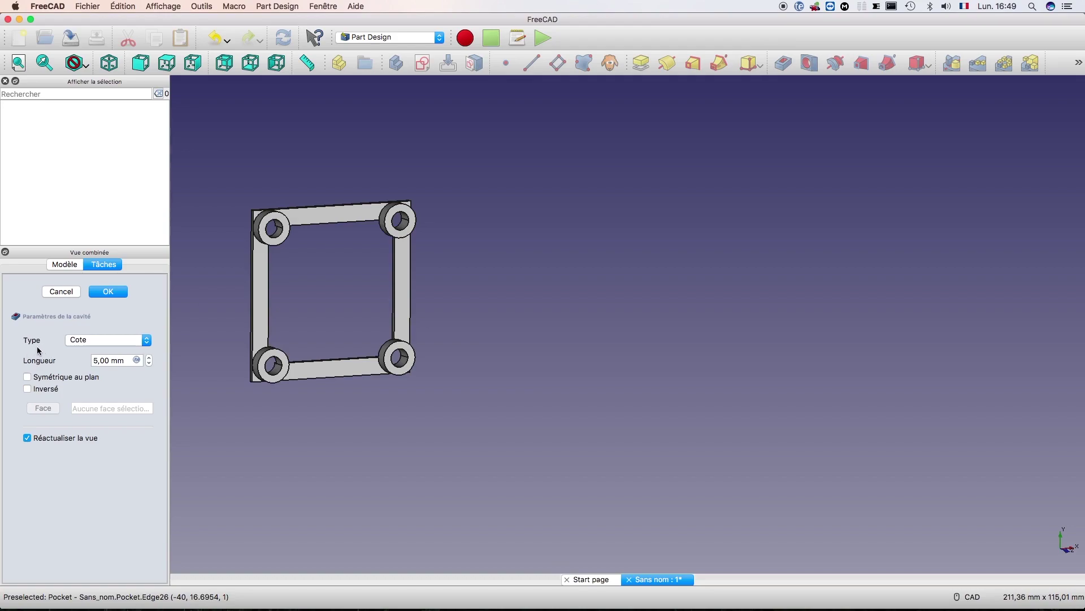
click(146, 340)
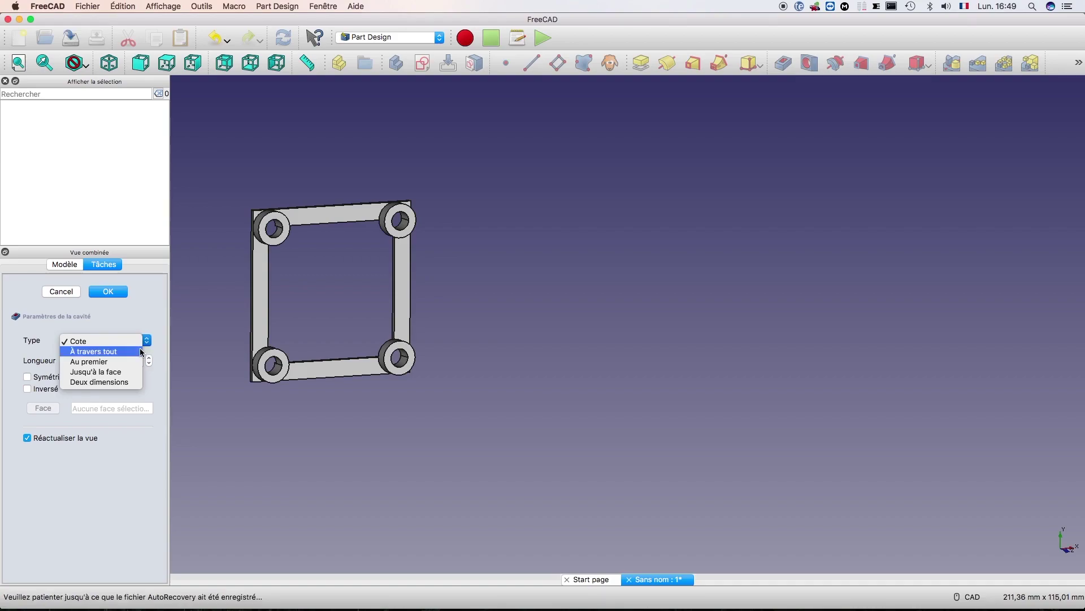
click(140, 351)
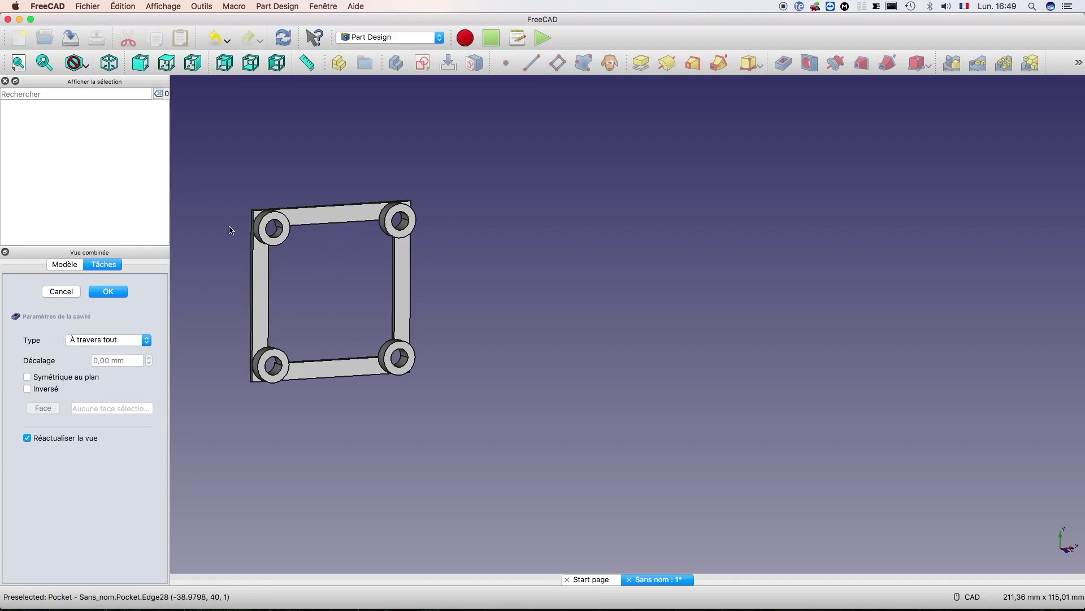
key(Return)
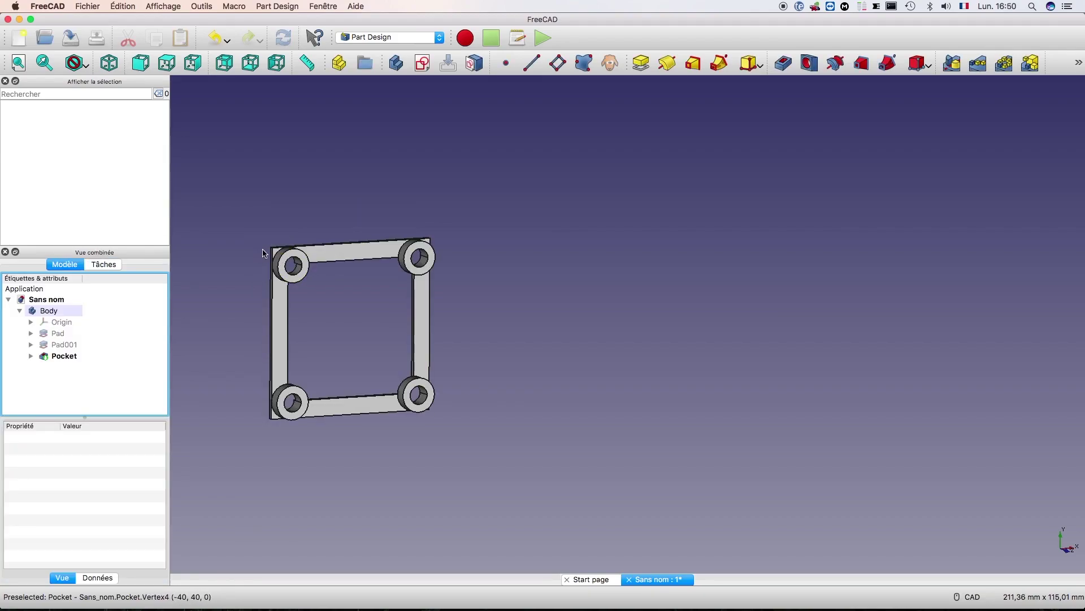
Step: Select the short outer corner edges at the frame's upper-left and lower-left corners
scroll(263, 253, up, 10)
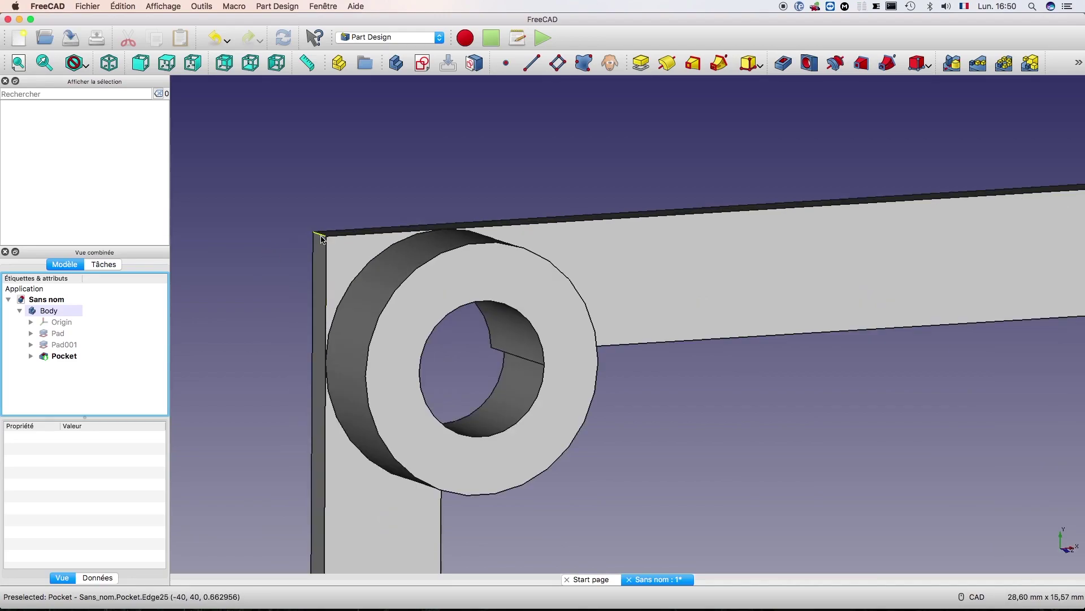
click(321, 238)
scroll(314, 243, down, 10)
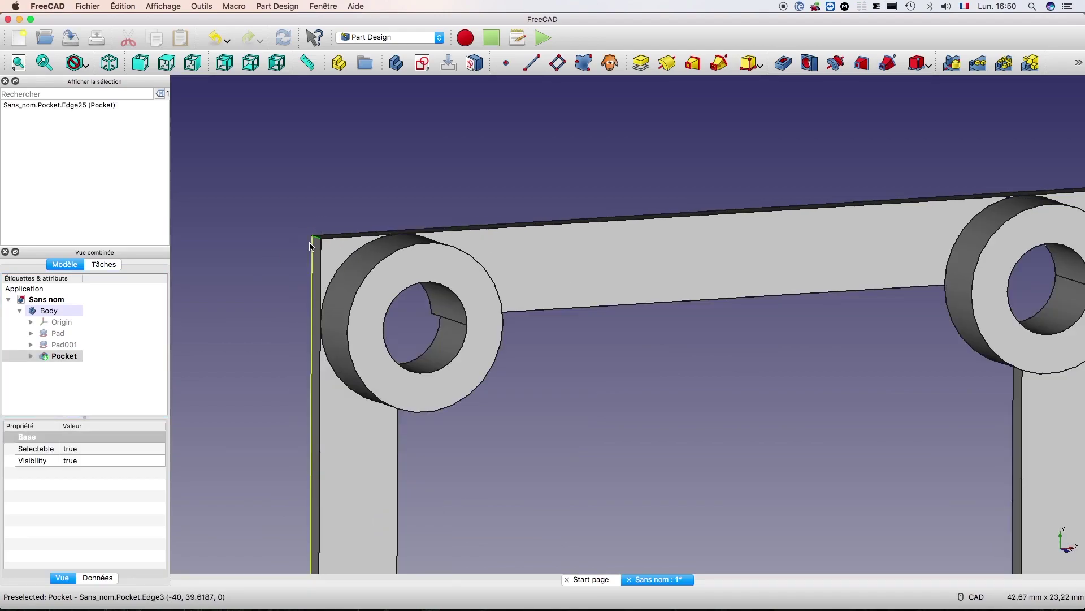
scroll(305, 365, up, 6)
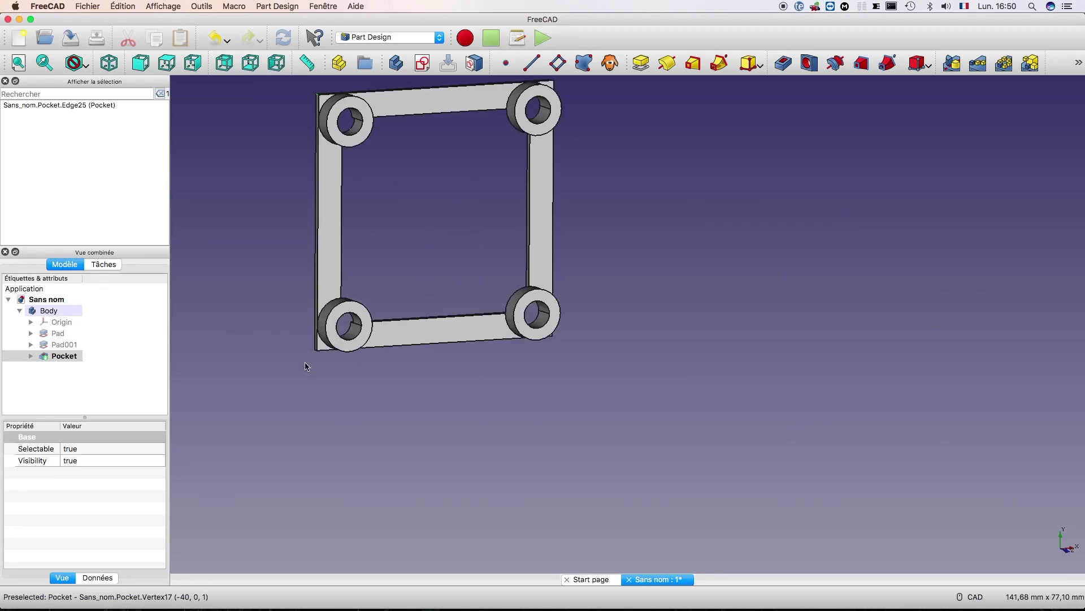
scroll(314, 359, up, 5)
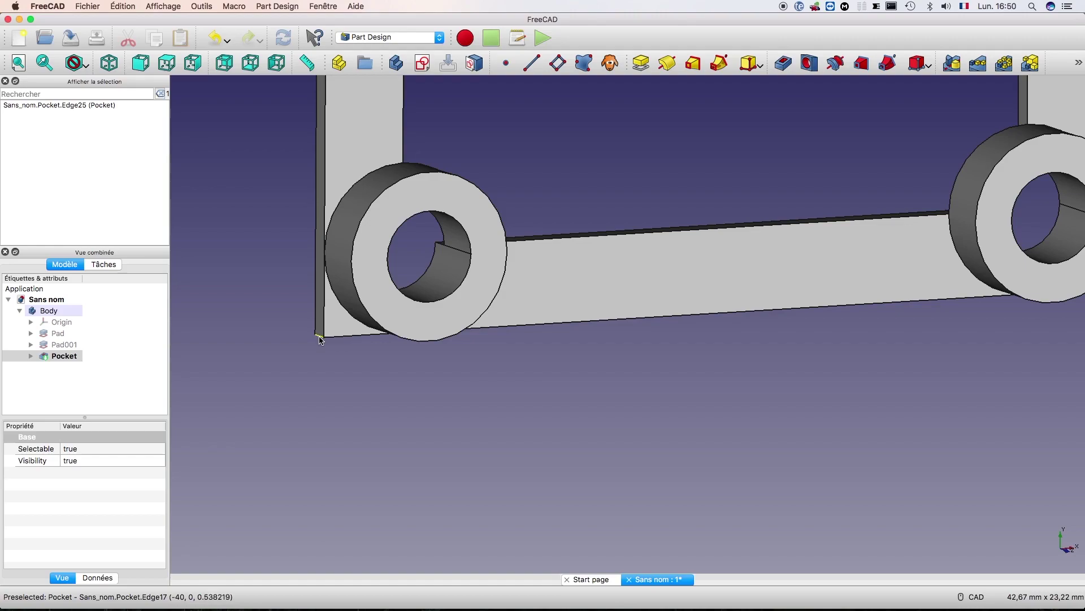
ctrl+click(319, 338)
scroll(319, 337, down, 10)
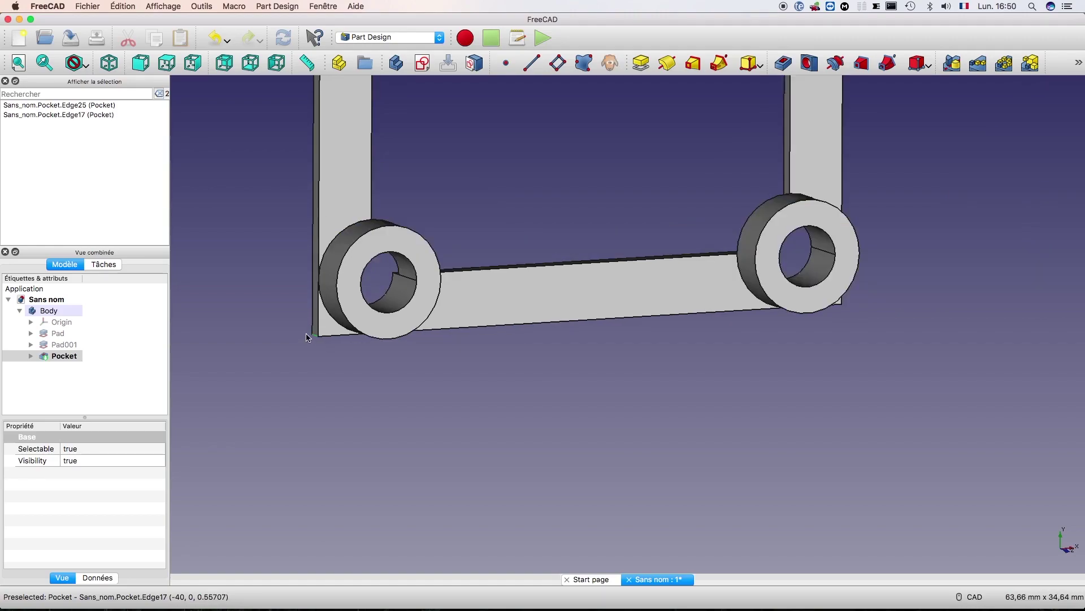
scroll(300, 232, up, 10)
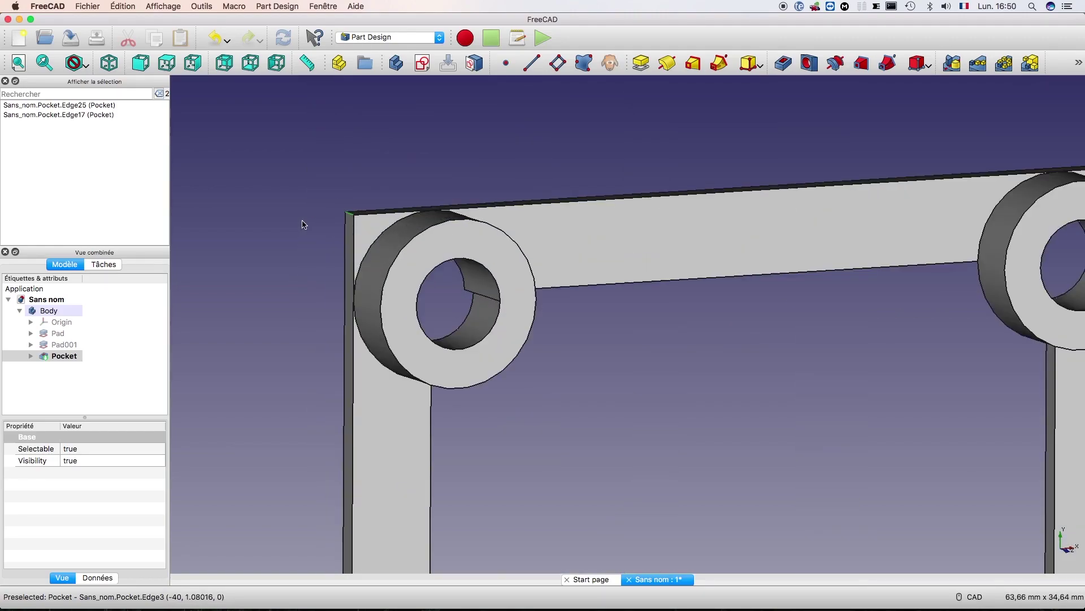
scroll(358, 222, down, 10)
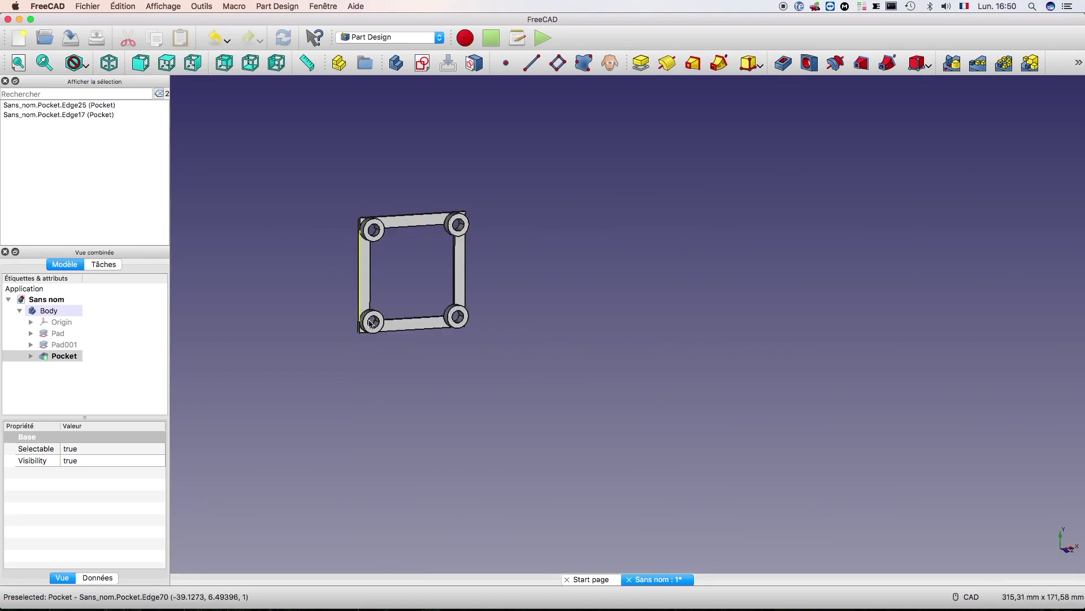
Step: Switch the 3D view's navigation style from CAD to OpenInventor
right_click(506, 278)
mouse_move(527, 286)
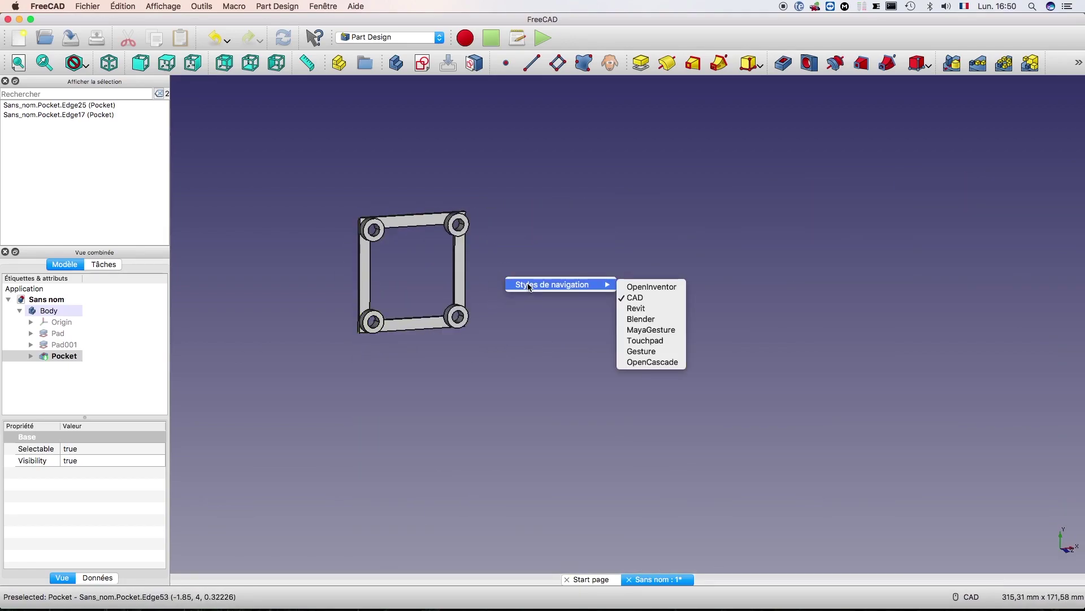
click(627, 286)
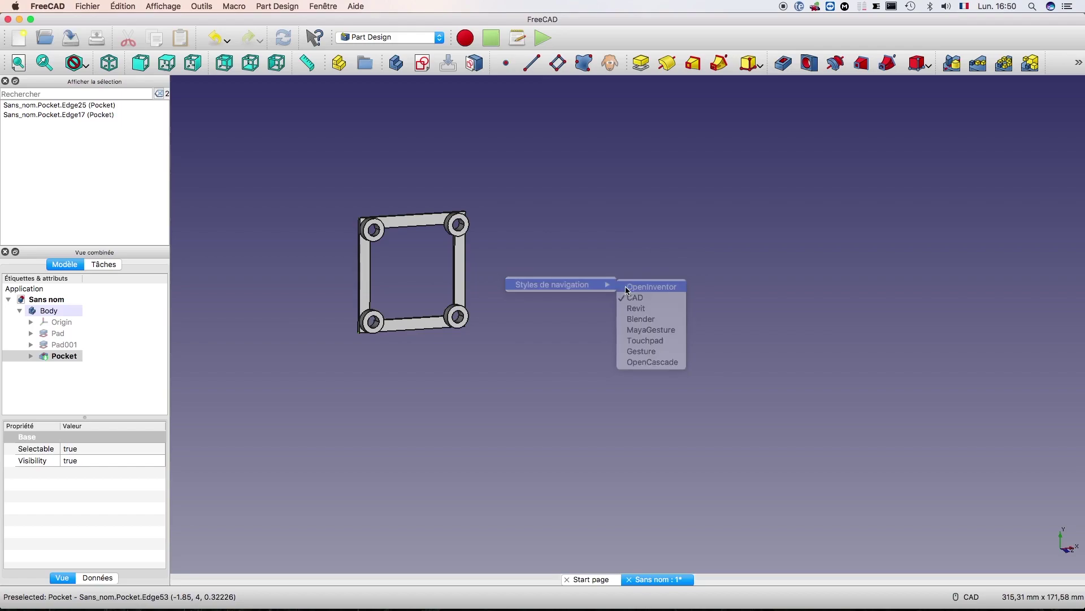
Step: Add the short outer edges at the frame's two remaining corners to the edge selection
middle_drag(537, 287, 421, 406)
scroll(432, 372, up, 5)
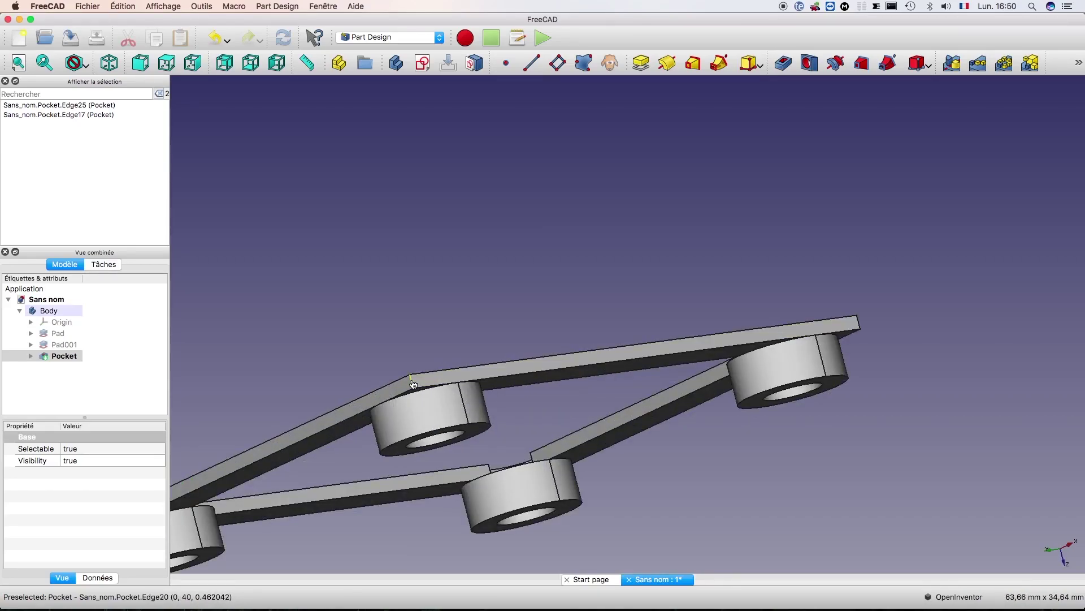
ctrl+click(413, 384)
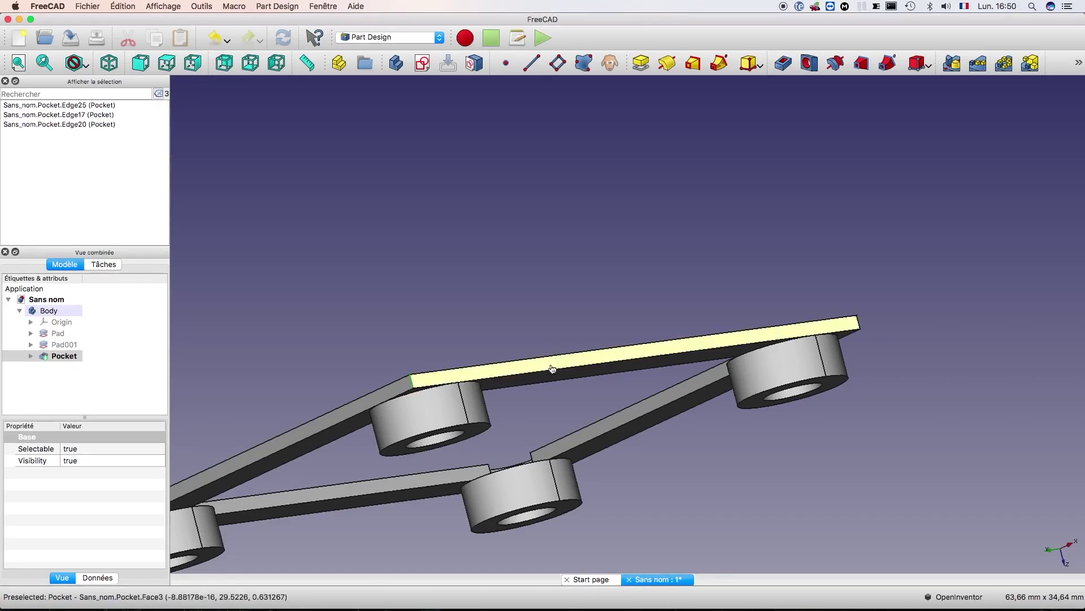
ctrl+click(858, 323)
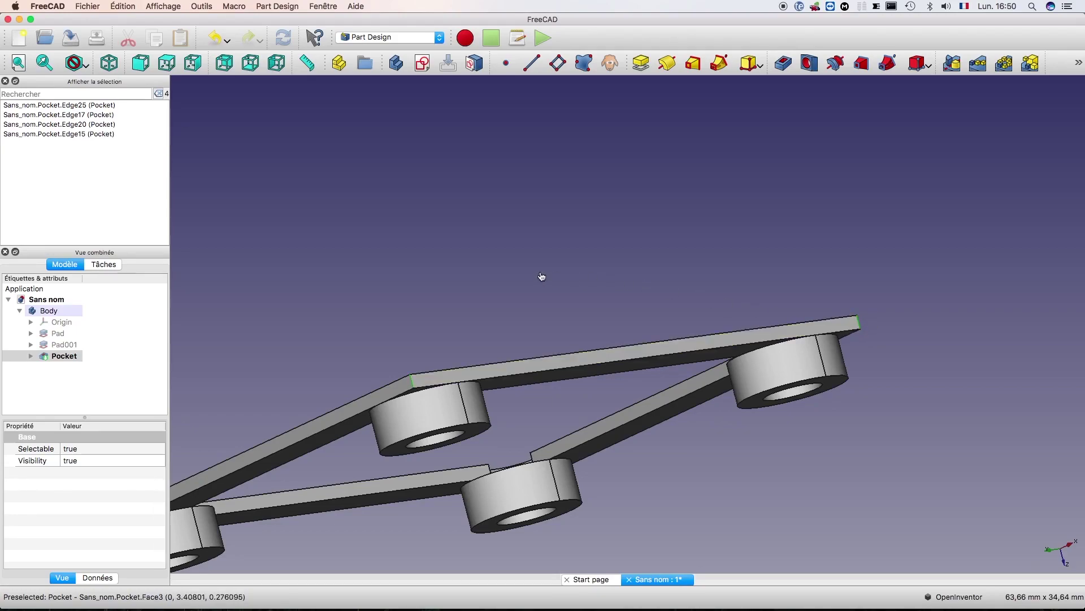
Step: Fillet the frame's four selected outer corner edges, raising the radius by two increments
key(2)
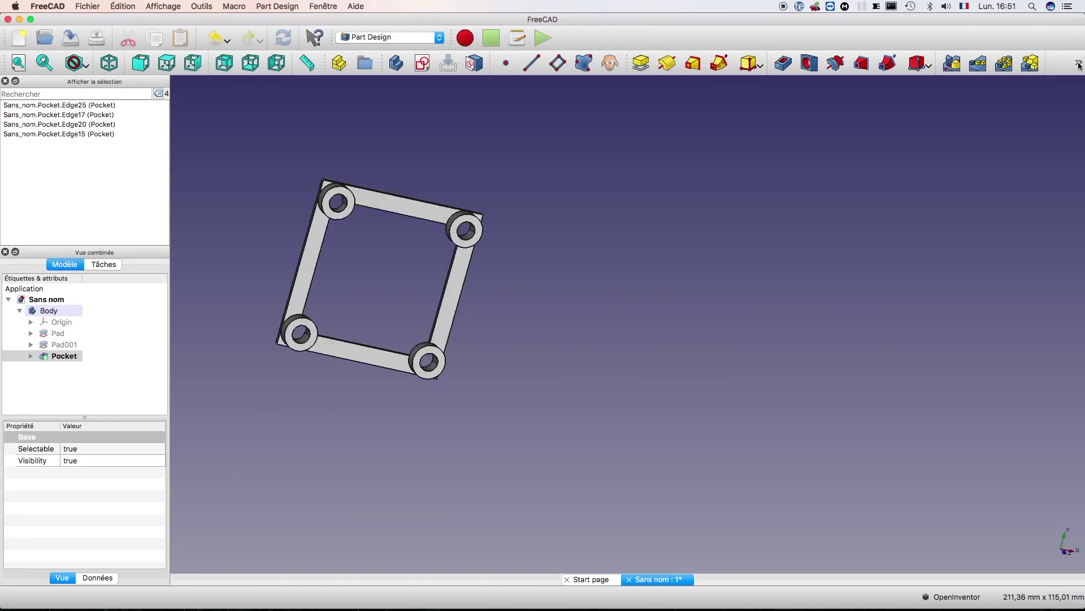
click(1078, 65)
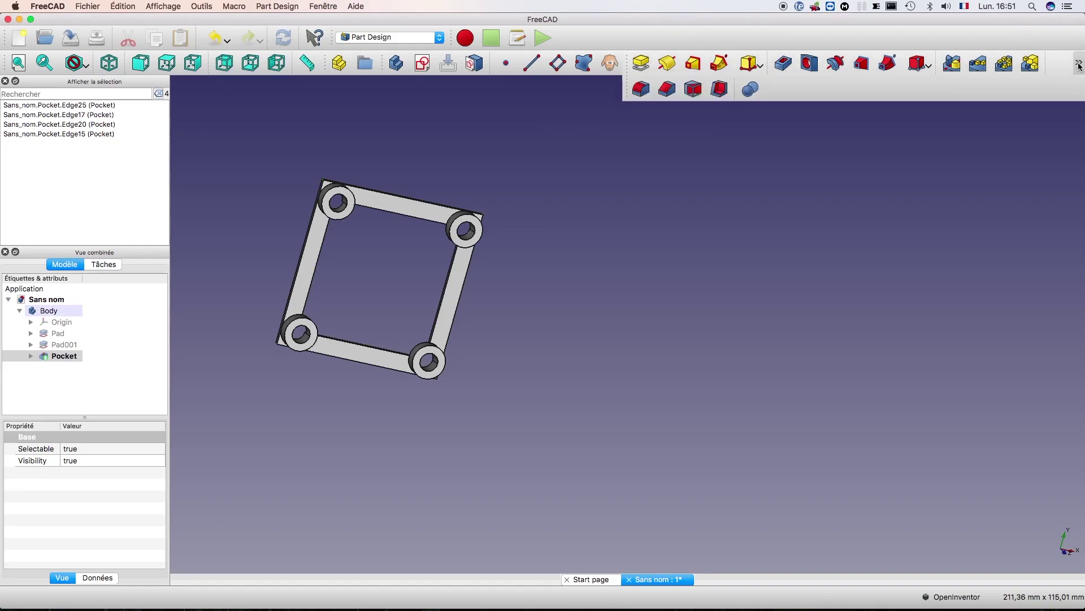
click(641, 89)
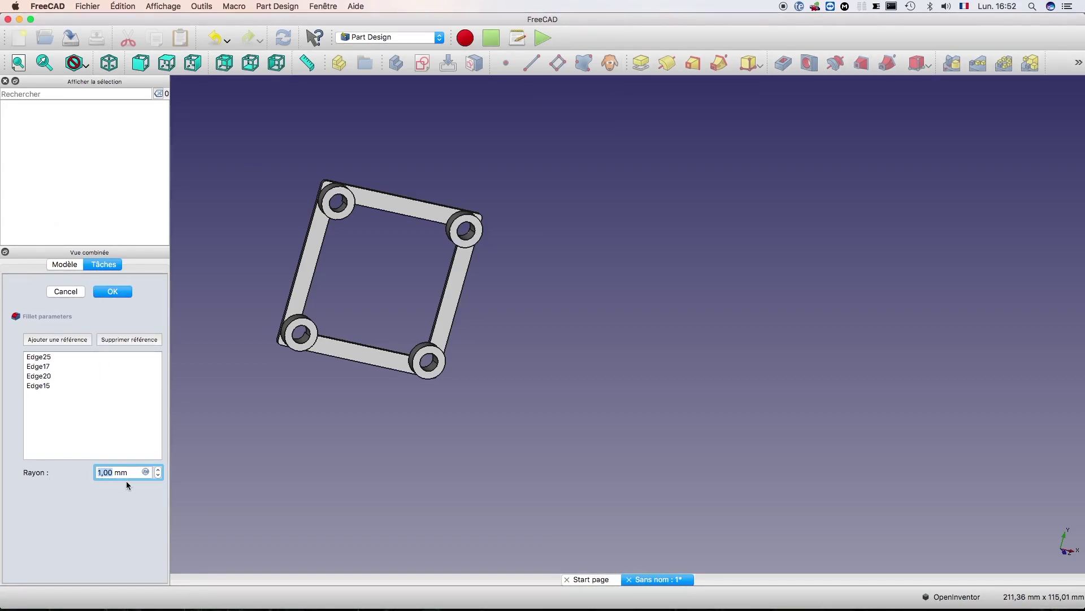
click(159, 470)
click(159, 470)
click(114, 292)
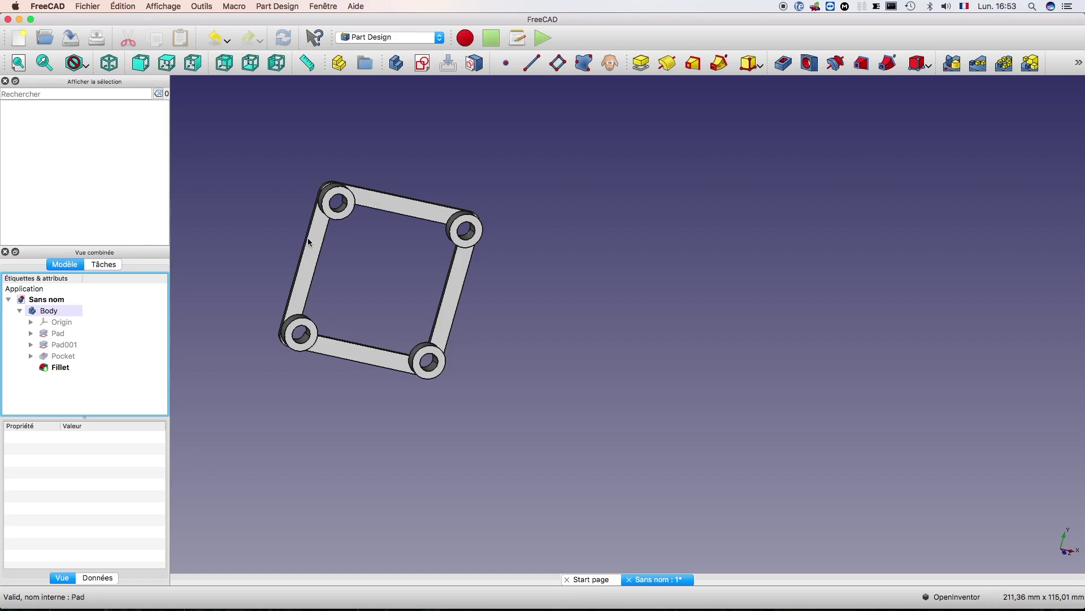
Step: Save the document on the Desktop under the name support
click(95, 4)
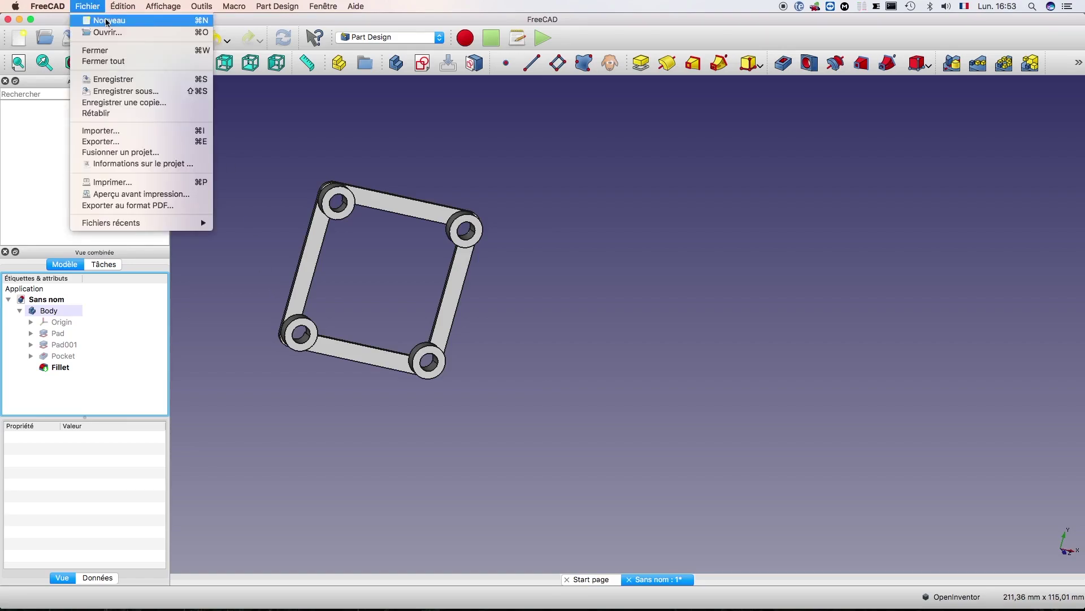
click(113, 79)
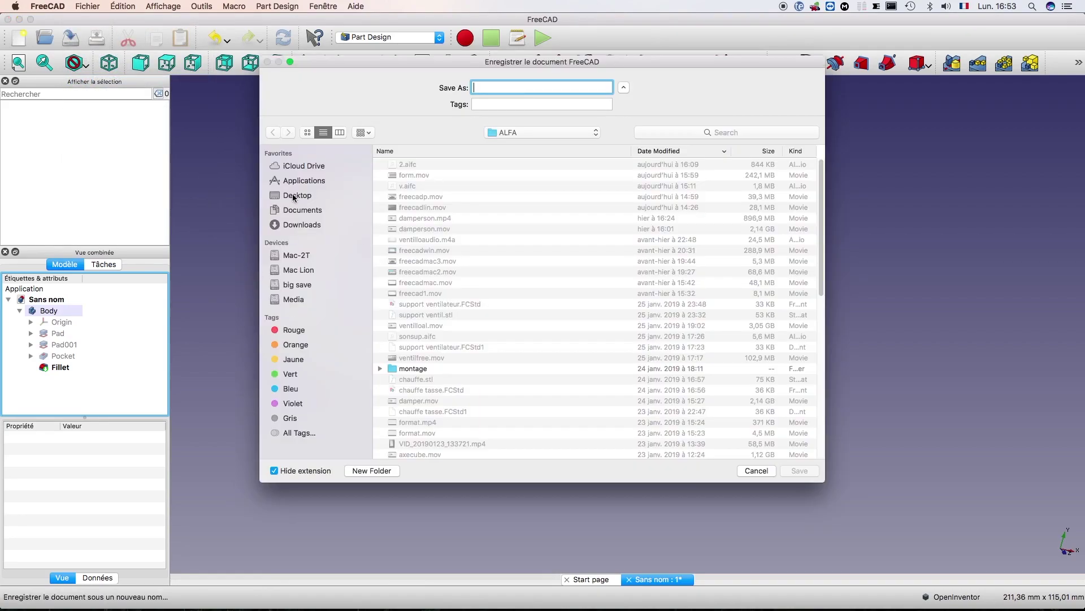
click(294, 195)
text(support)
click(800, 471)
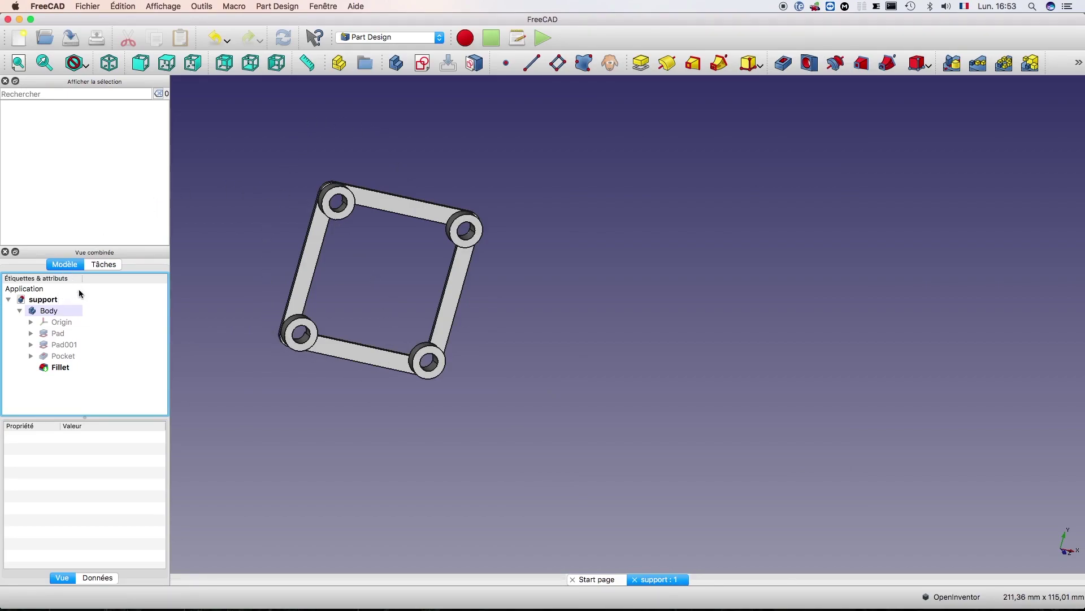
Step: Export the body's Fillet feature to the Desktop in STL Mesh format under the name support
click(61, 368)
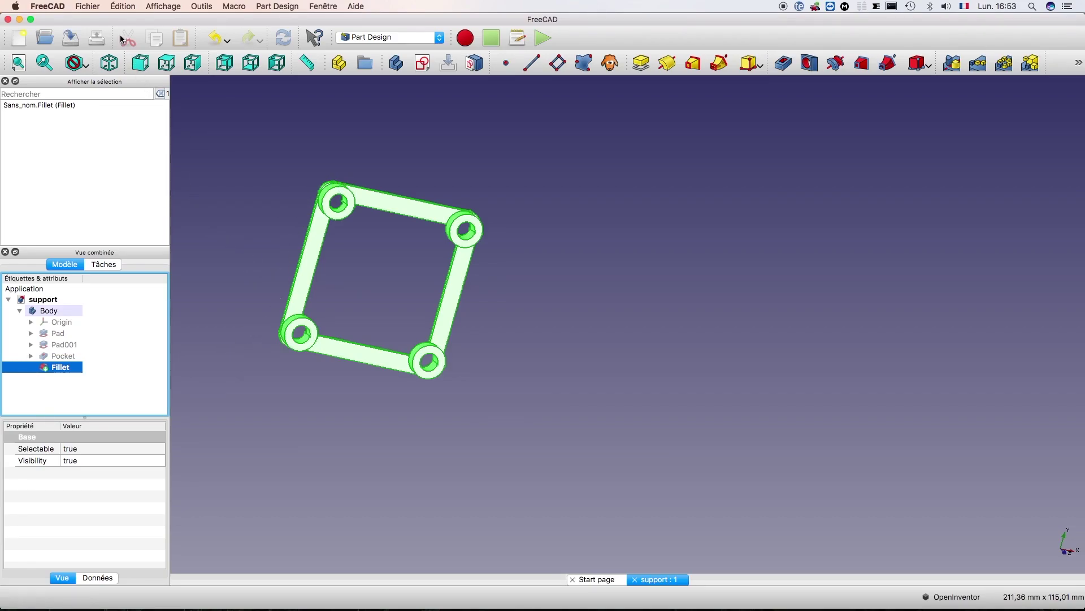
click(87, 6)
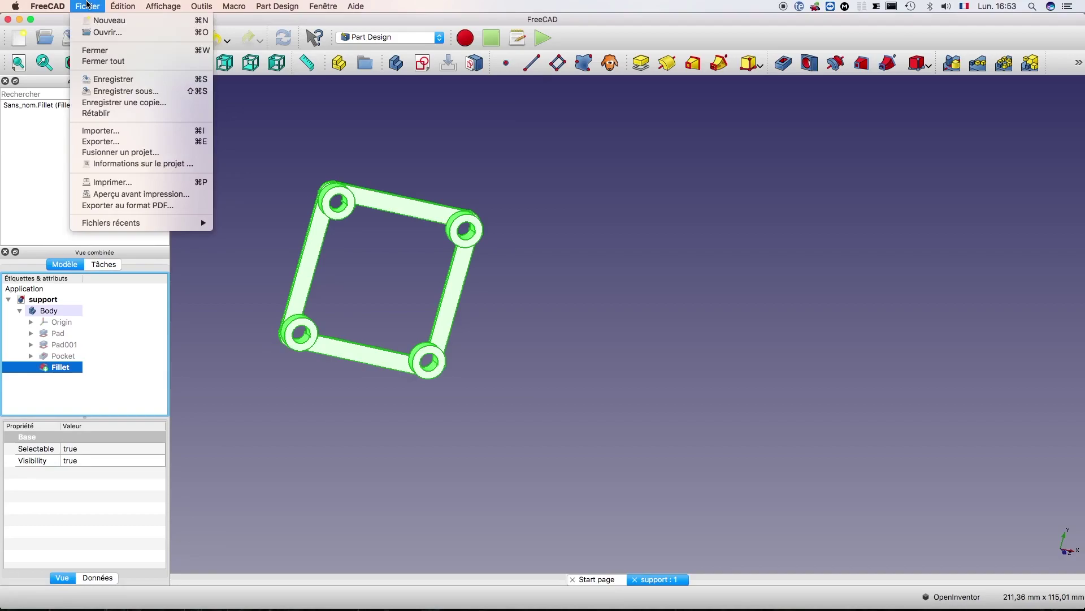
click(109, 142)
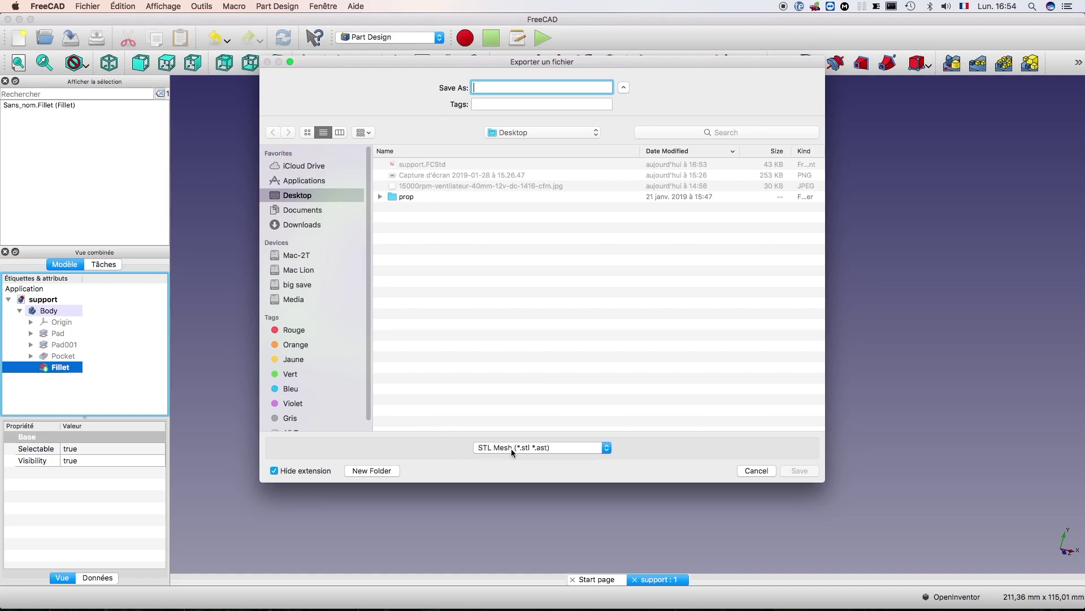
click(608, 447)
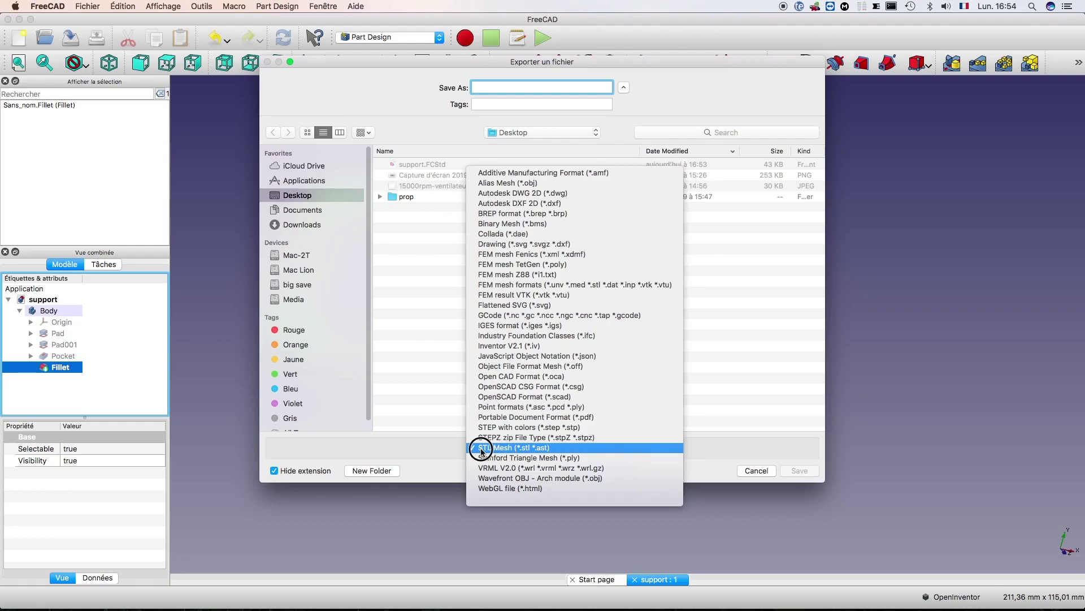
click(524, 447)
text(su)
click(799, 471)
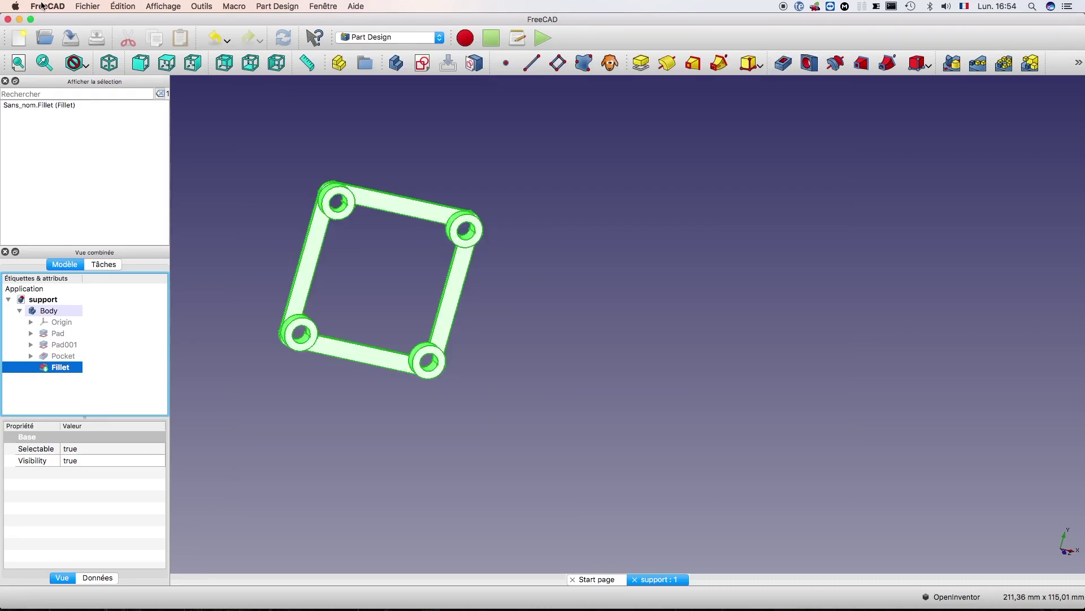
Step: Close the FreeCAD window, switch to Ultimaker Cura and start opening a model file
click(8, 19)
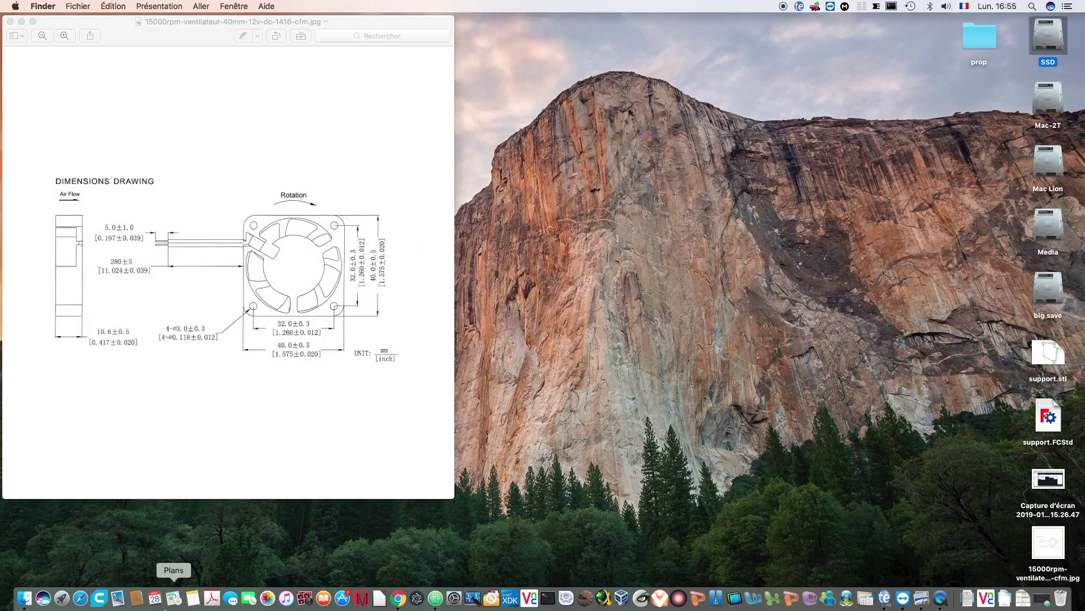
click(100, 600)
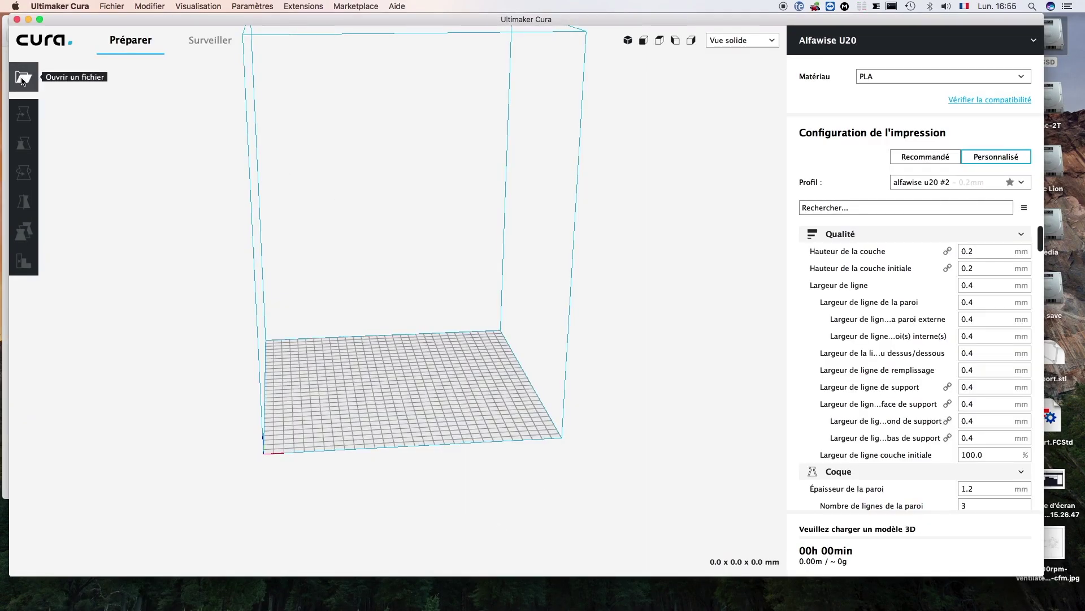
click(23, 80)
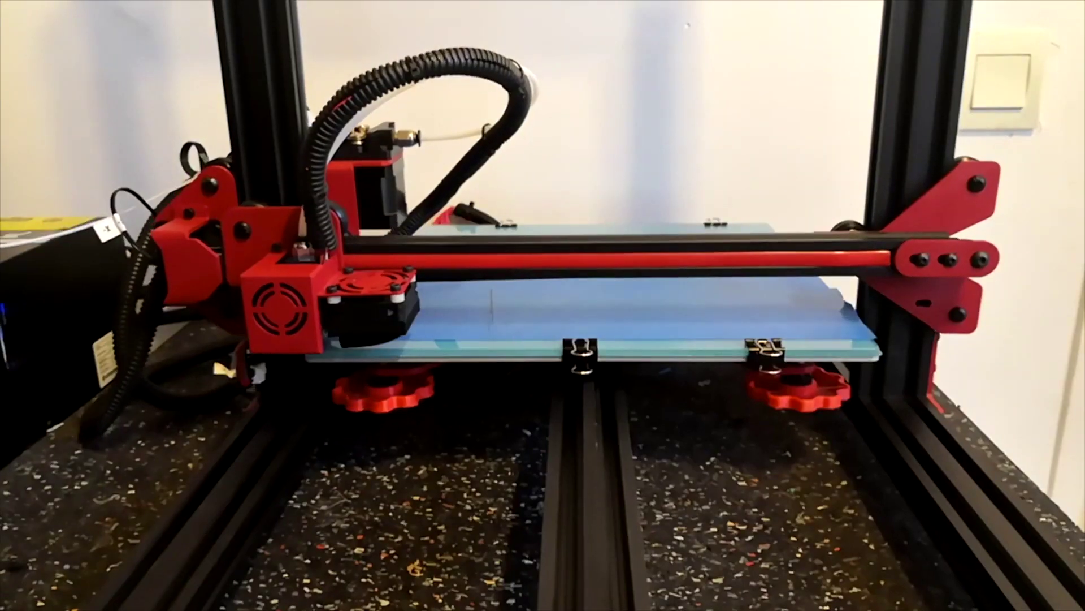